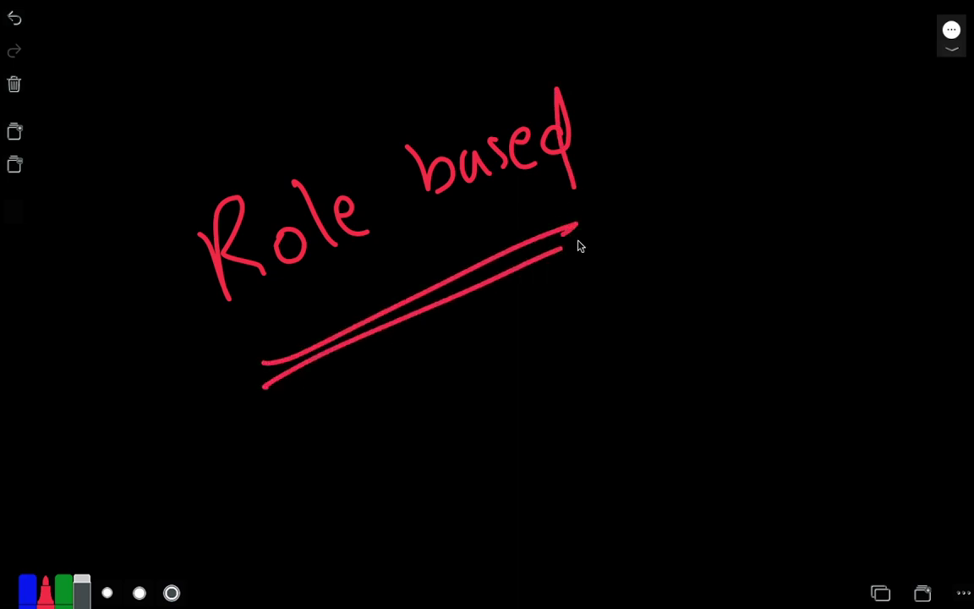
# Step: Close the whiteboard overlay to return to the ERPNext Customer list
pyautogui.press('Escape')
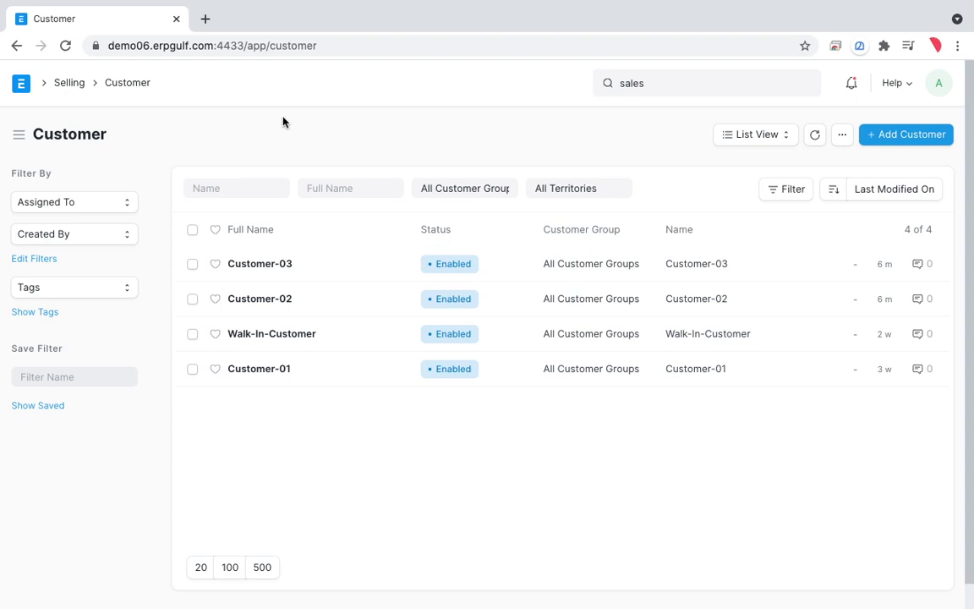
# Step: Search 'quot' in the awesome bar and open the Quotation List
pyautogui.click(667, 88)
pyautogui.write('quot')
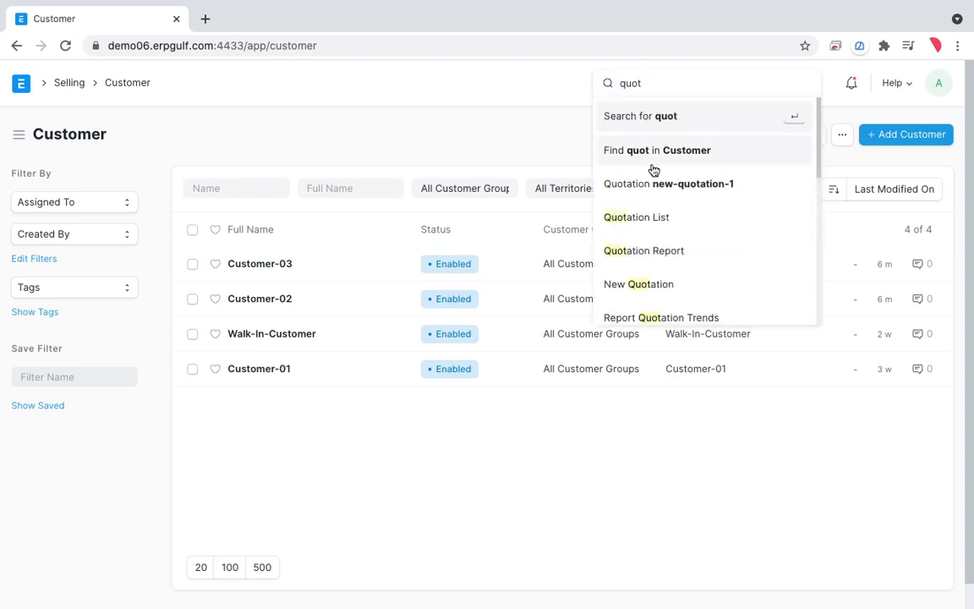
pyautogui.click(661, 223)
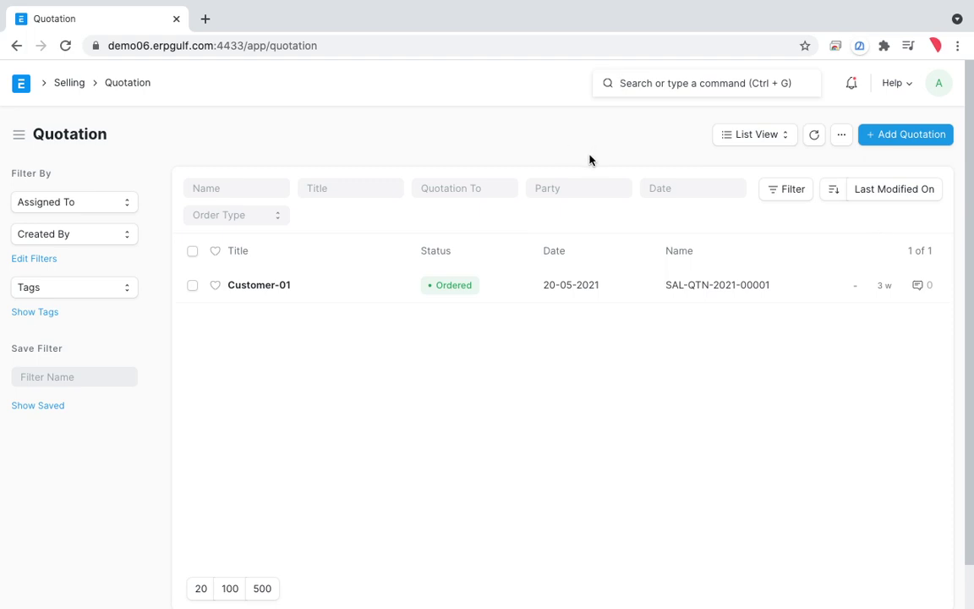
pyautogui.hotkey('ctrl', 'shift', 'a')
pyautogui.moveTo(929, 106)
pyautogui.mouseDown()
pyautogui.moveTo(887, 99)
pyautogui.moveTo(946, 194)
pyautogui.mouseUp()
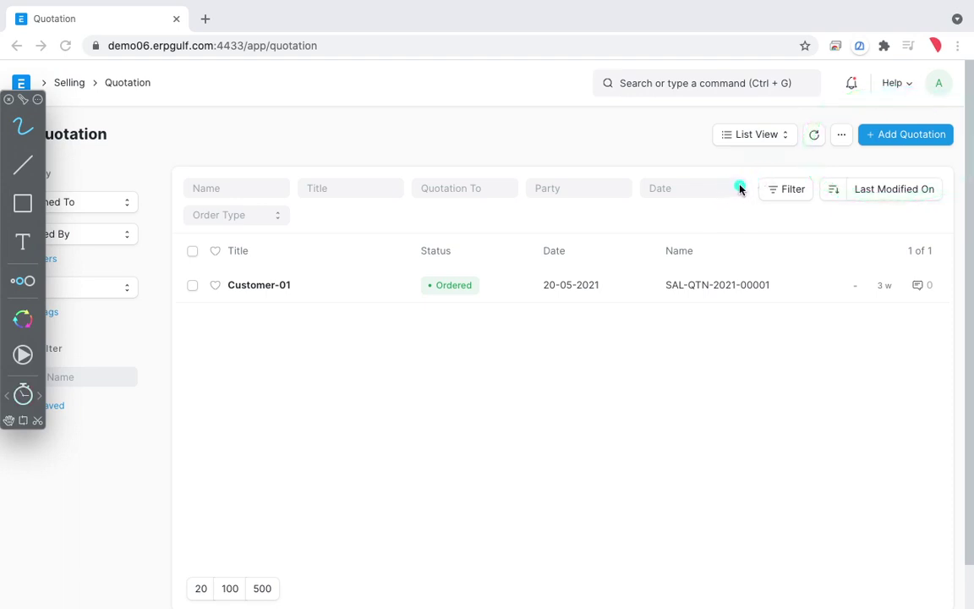
pyautogui.hotkey('ctrl', 'shift', 'a')
pyautogui.hotkey('ctrl', 'g')
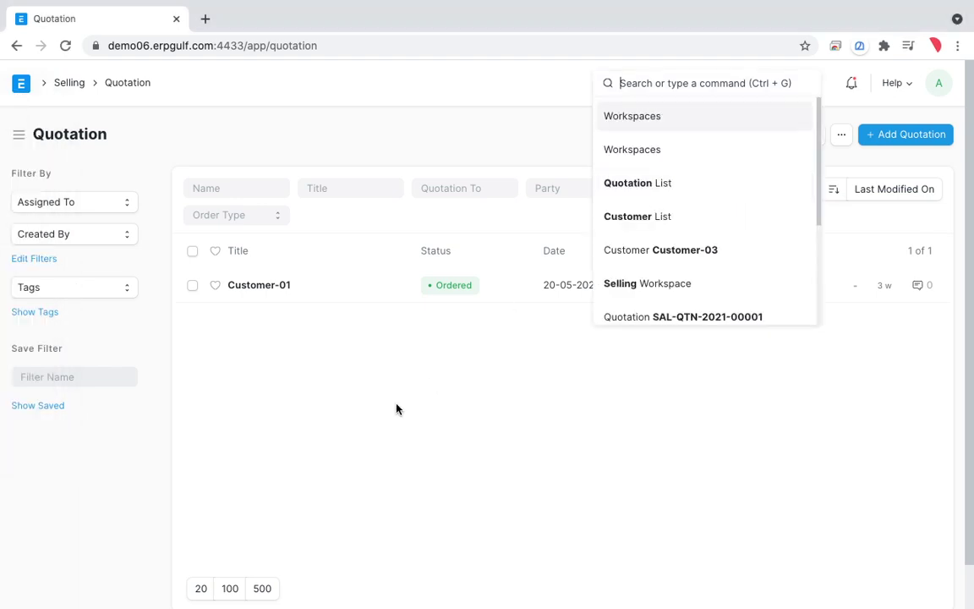
pyautogui.click(259, 286)
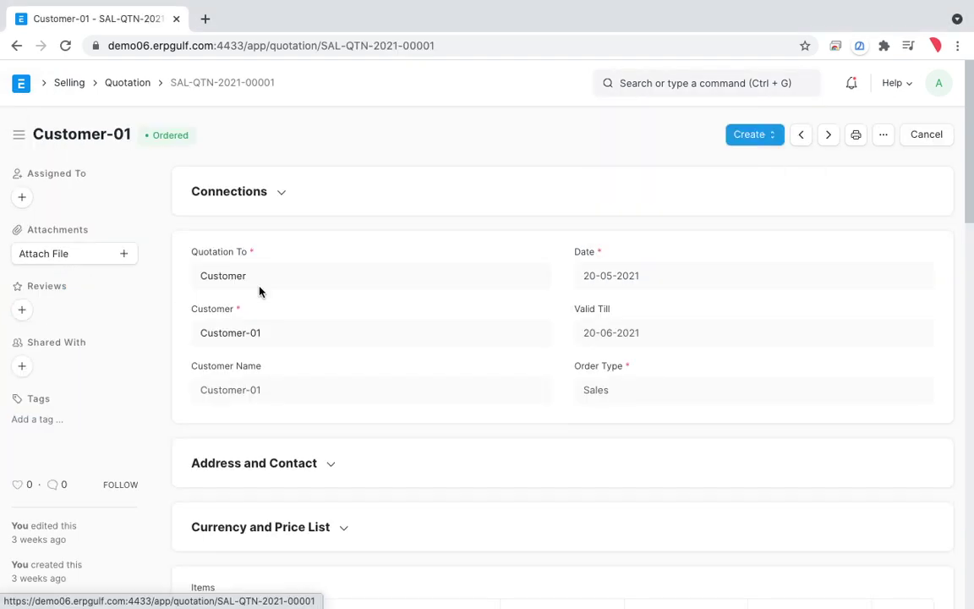
pyautogui.click(885, 136)
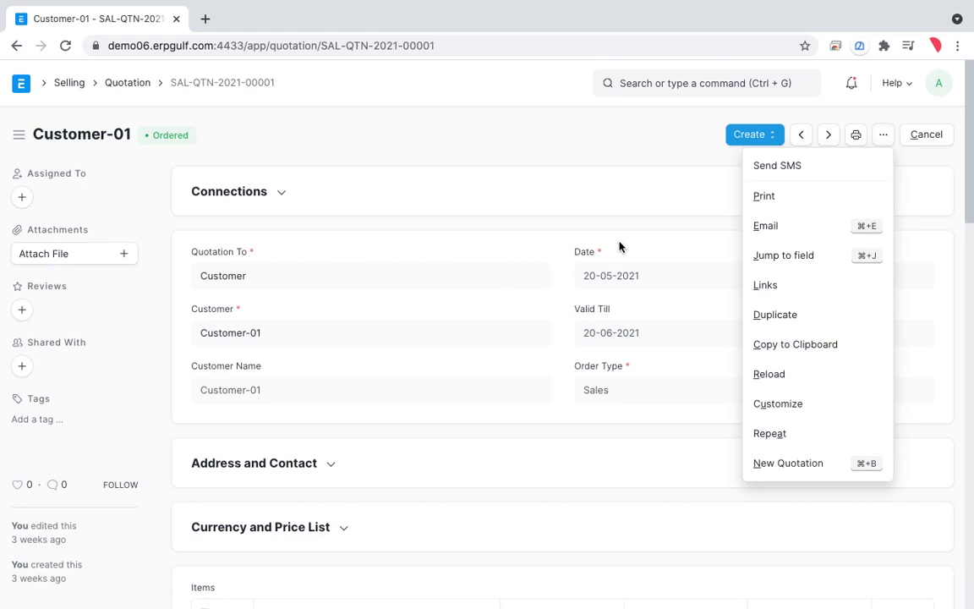
pyautogui.press('super+shift+a')
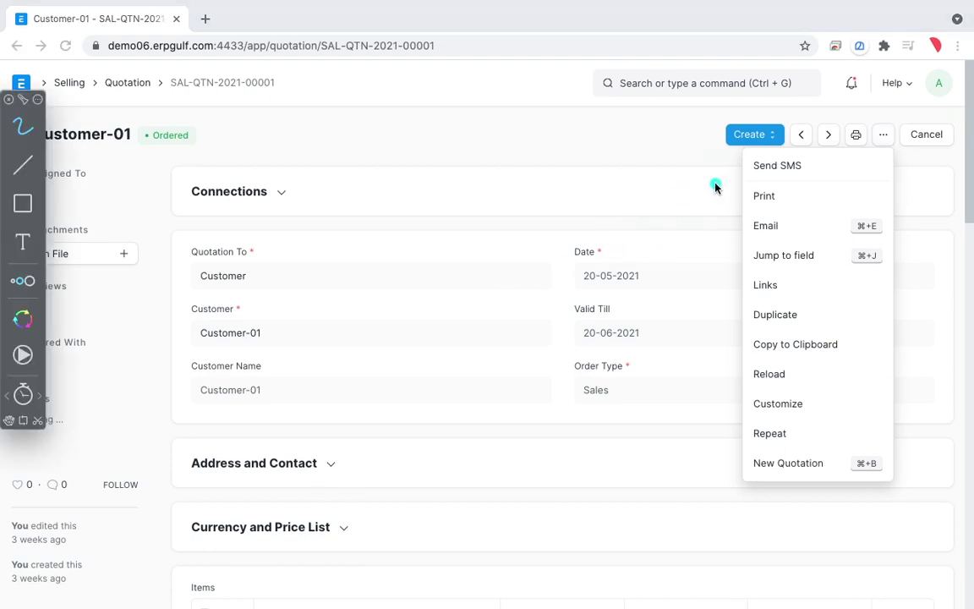
pyautogui.moveTo(590, 213)
pyautogui.mouseDown()
pyautogui.moveTo(722, 180)
pyautogui.moveTo(804, 198)
pyautogui.moveTo(632, 237)
pyautogui.moveTo(805, 211)
pyautogui.moveTo(702, 253)
pyautogui.moveTo(673, 239)
pyautogui.mouseUp()
pyautogui.moveTo(681, 319)
pyautogui.mouseDown()
pyautogui.moveTo(786, 326)
pyautogui.moveTo(651, 342)
pyautogui.mouseUp()
pyautogui.moveTo(722, 468)
pyautogui.mouseDown()
pyautogui.moveTo(890, 461)
pyautogui.moveTo(712, 461)
pyautogui.mouseUp()
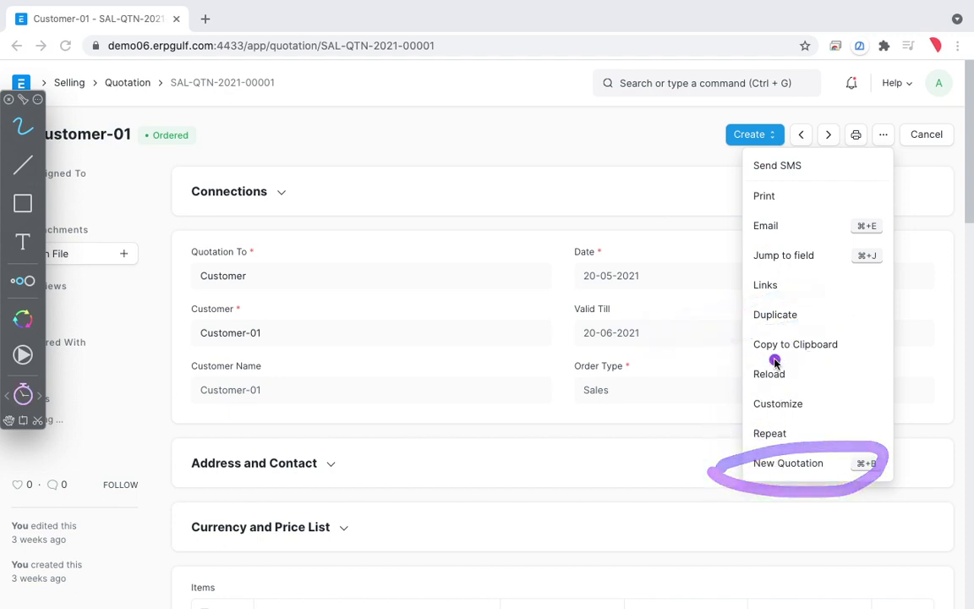
pyautogui.click(758, 237)
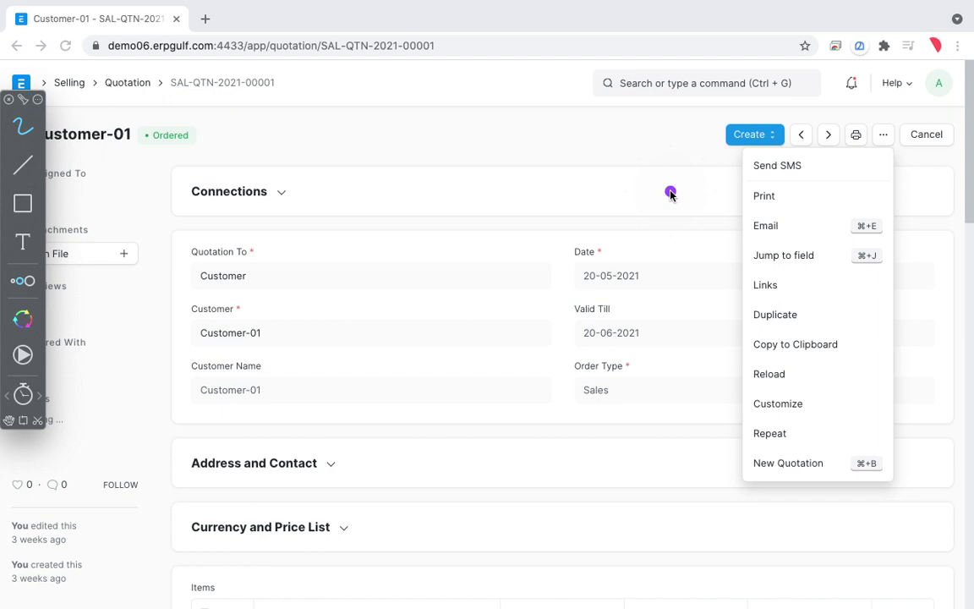
pyautogui.press('Escape')
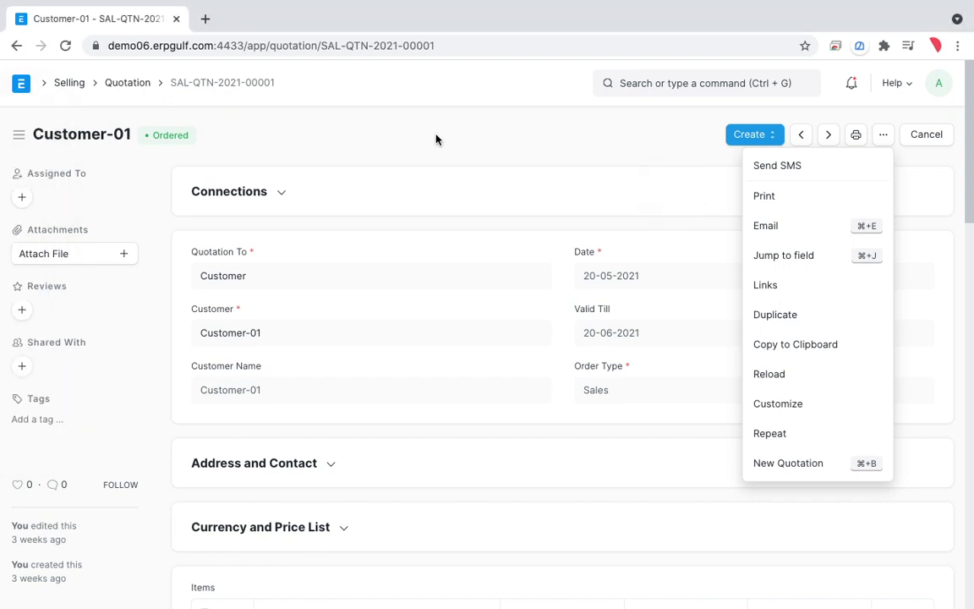
pyautogui.click(128, 82)
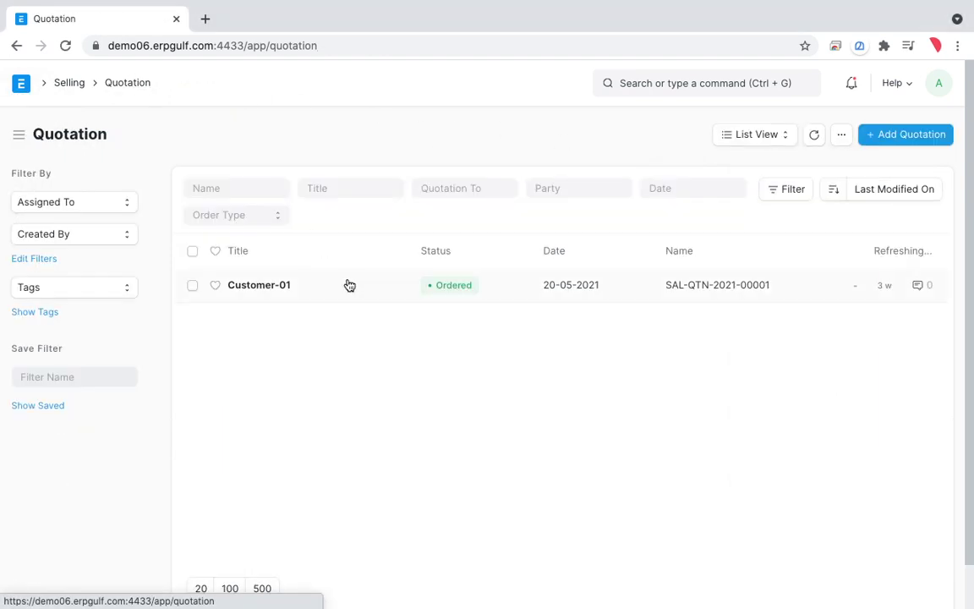
# Step: Start a new quotation and set its customer to Customer-02
pyautogui.click(900, 137)
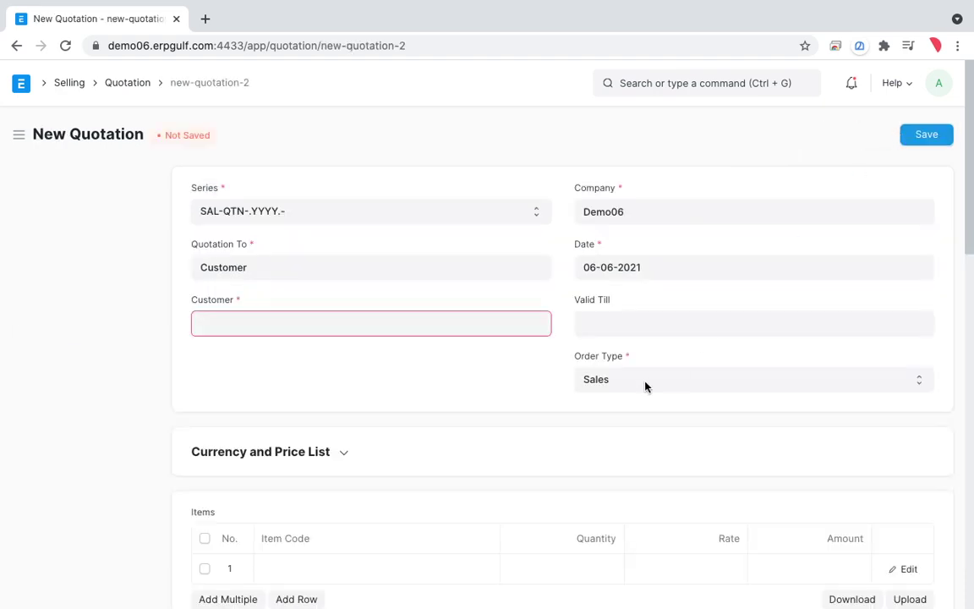
pyautogui.click(443, 324)
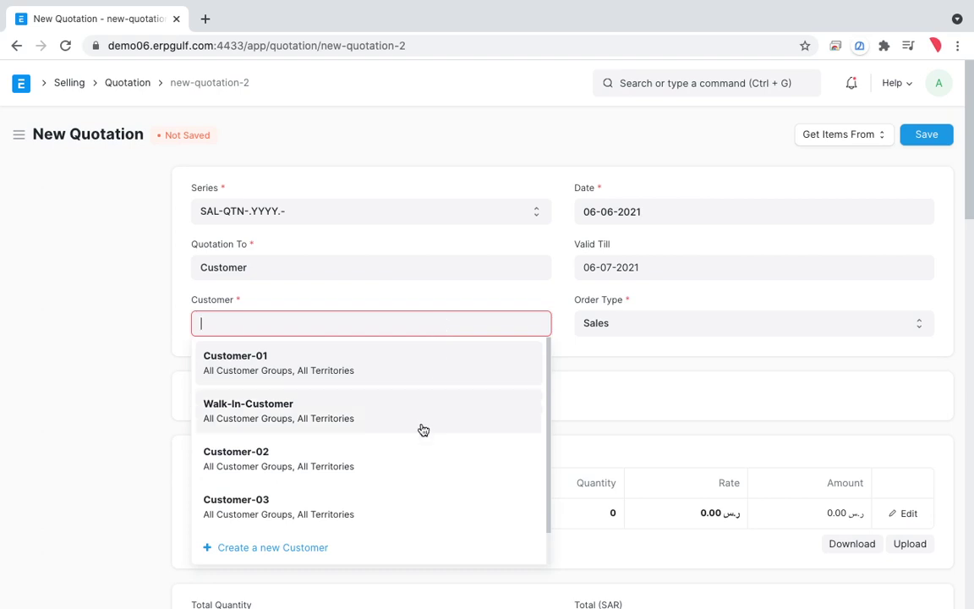
pyautogui.click(414, 463)
pyautogui.scroll(-1, 414, 468)
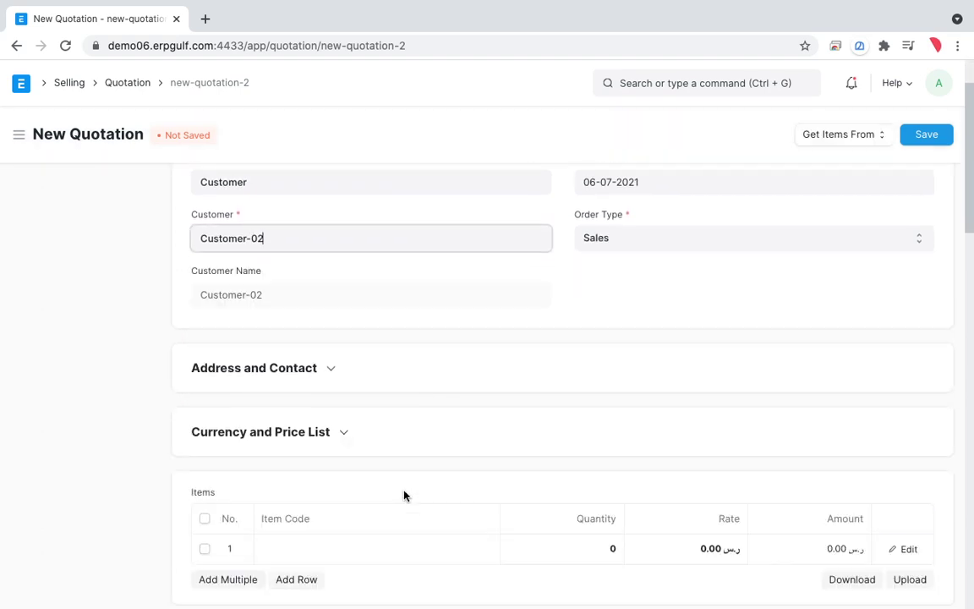
# Step: Add item PEN in row 1 and save the quotation as a draft
pyautogui.click(377, 558)
pyautogui.write('pen')
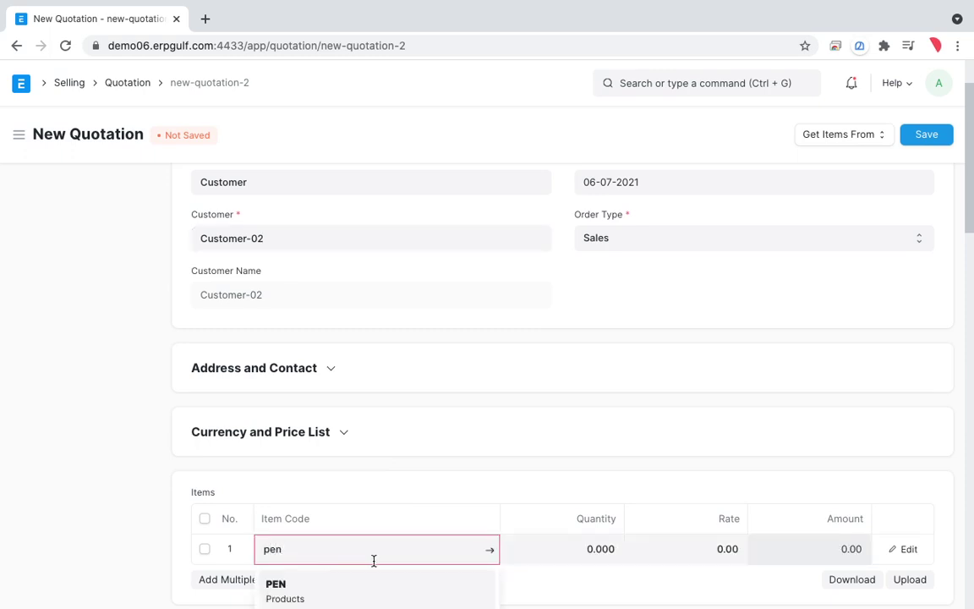
pyautogui.click(370, 586)
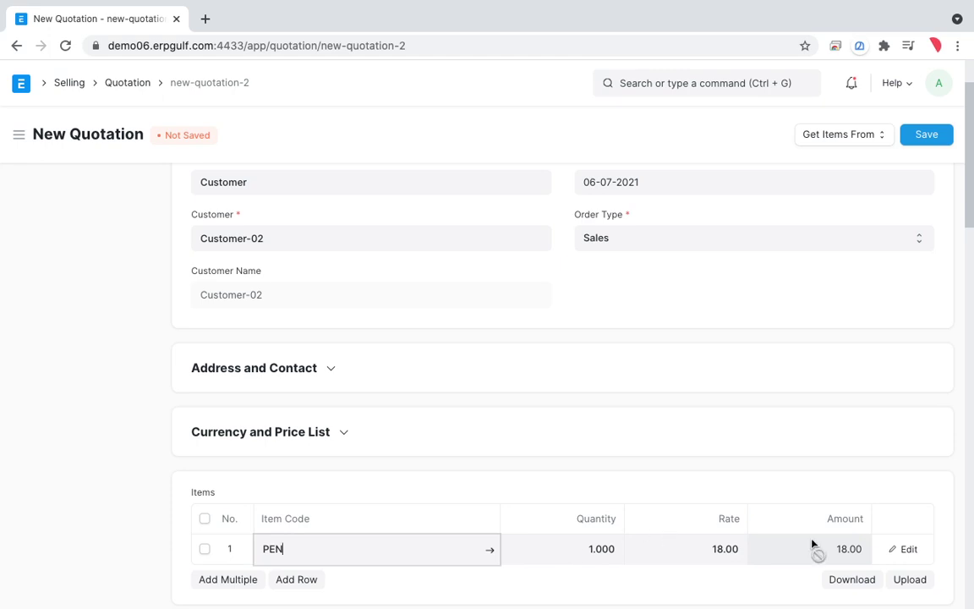
pyautogui.scroll(-2, 814, 545)
pyautogui.scroll(3, 833, 440)
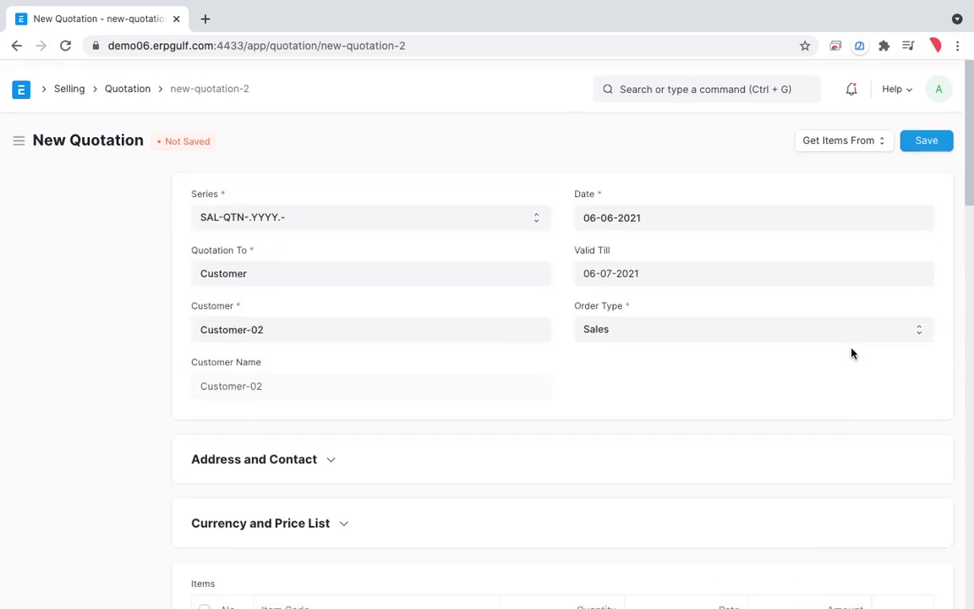
pyautogui.click(925, 137)
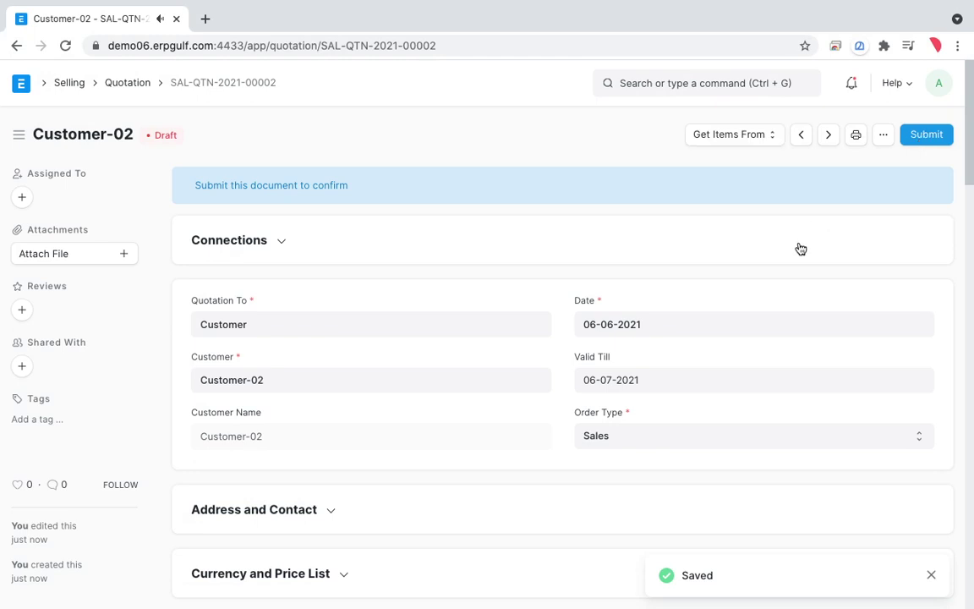
pyautogui.press('super+shift+a')
pyautogui.moveTo(939, 98)
pyautogui.mouseDown()
pyautogui.moveTo(910, 101)
pyautogui.moveTo(858, 169)
pyautogui.moveTo(850, 105)
pyautogui.mouseUp()
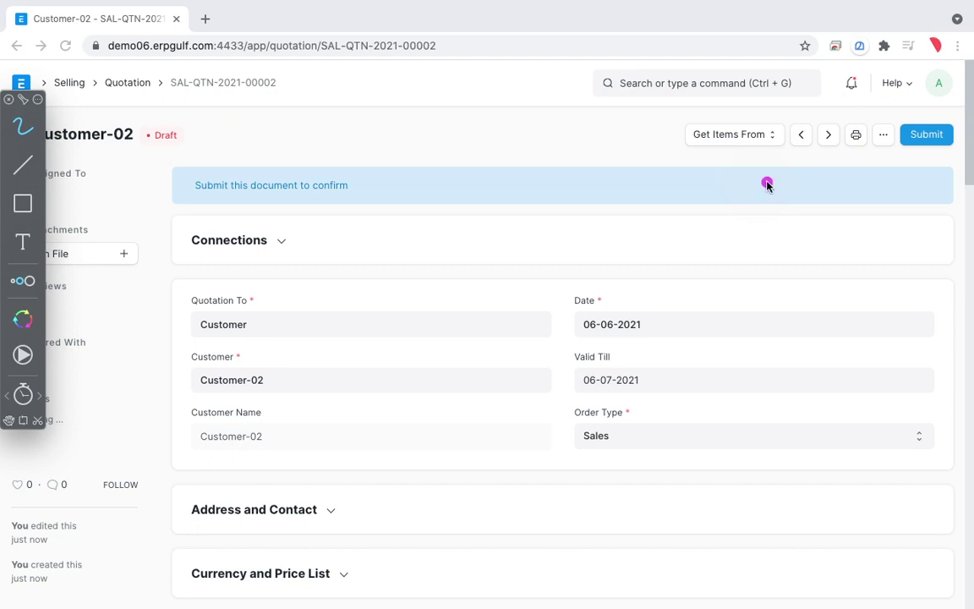
pyautogui.scroll(-1, 767, 186)
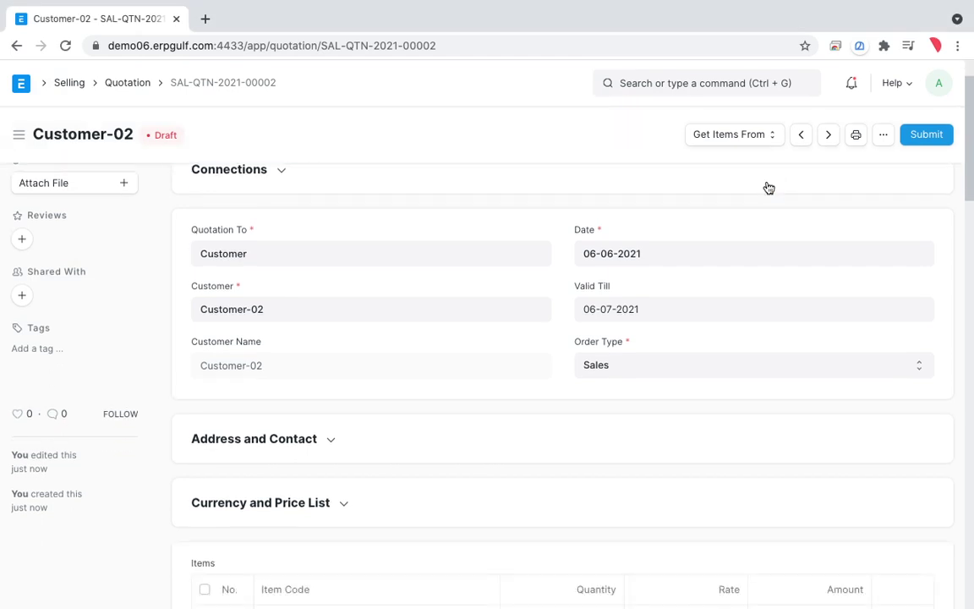
pyautogui.scroll(-2, 767, 187)
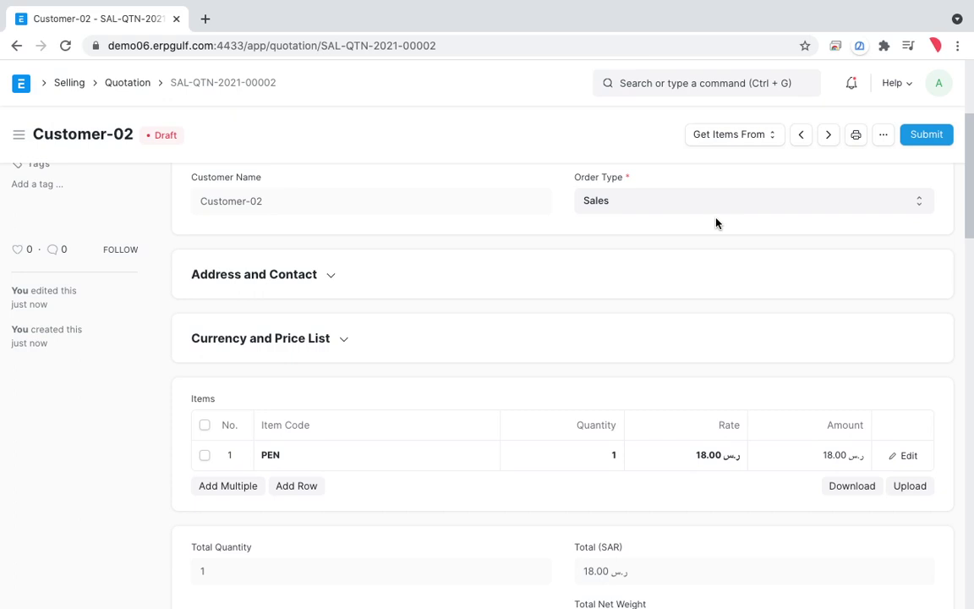
pyautogui.hotkey('ctrl', 'shift', 'a')
pyautogui.moveTo(735, 407)
pyautogui.mouseDown()
pyautogui.moveTo(649, 508)
pyautogui.moveTo(765, 433)
pyautogui.moveTo(676, 403)
pyautogui.mouseUp()
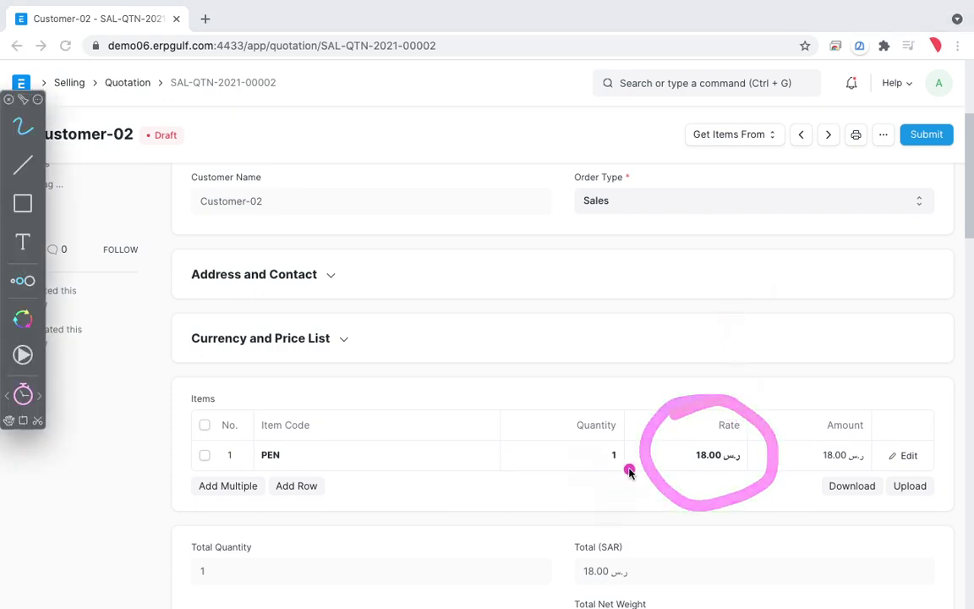
pyautogui.moveTo(670, 362)
pyautogui.mouseDown()
pyautogui.moveTo(663, 429)
pyautogui.moveTo(673, 398)
pyautogui.mouseUp()
pyautogui.moveTo(701, 359); pyautogui.dragTo(717, 396)
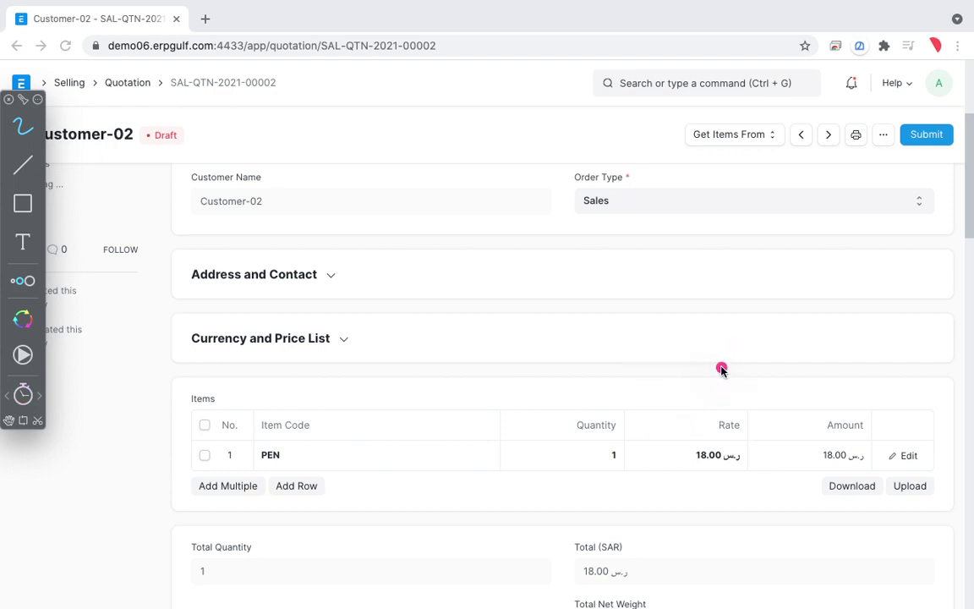
pyautogui.press('Escape')
pyautogui.scroll(-2, 722, 373)
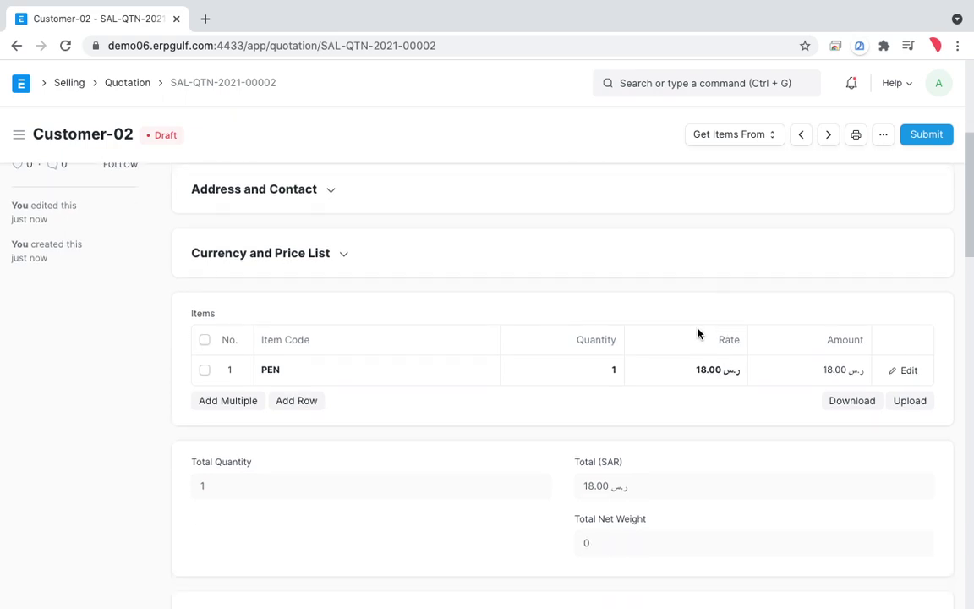
pyautogui.hotkey('ctrl', 'shift', 'a')
pyautogui.moveTo(705, 302)
pyautogui.mouseDown()
pyautogui.moveTo(659, 339)
pyautogui.moveTo(701, 298)
pyautogui.moveTo(703, 306)
pyautogui.mouseUp()
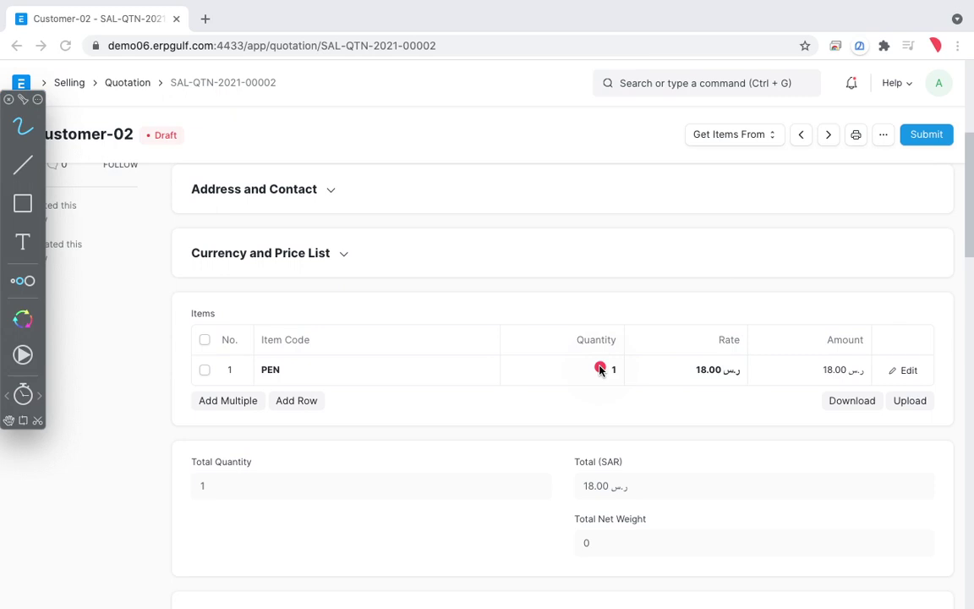
pyautogui.press('Escape')
pyautogui.scroll(-2, 600, 372)
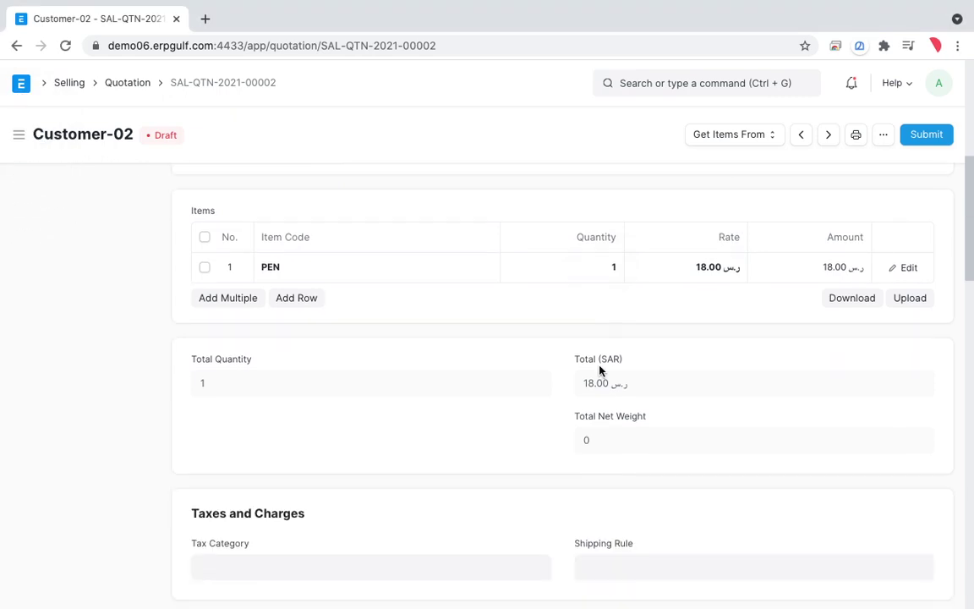
pyautogui.scroll(5, 600, 370)
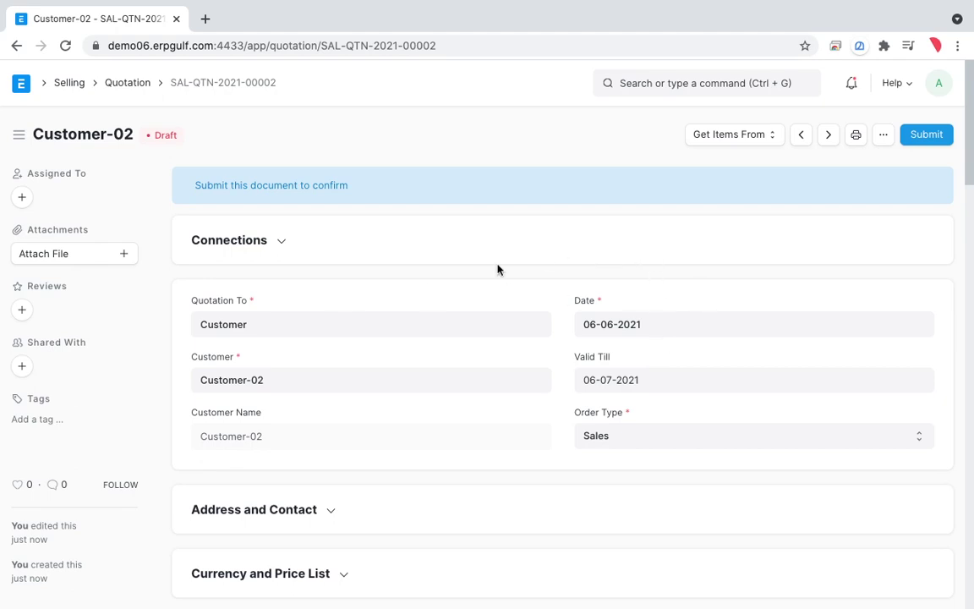
pyautogui.hotkey('ctrl', 'shift', 'a')
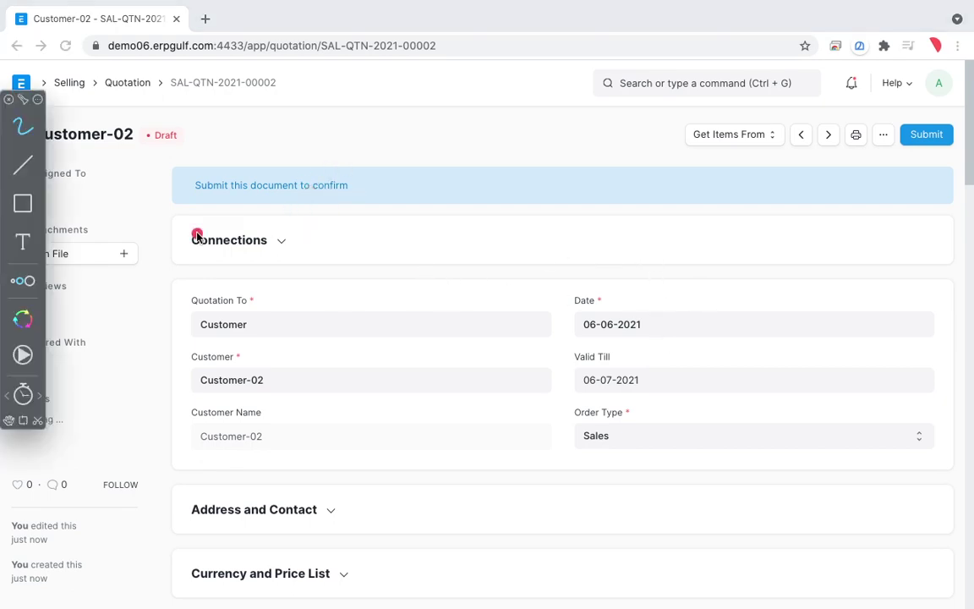
pyautogui.moveTo(208, 161)
pyautogui.mouseDown()
pyautogui.moveTo(241, 212)
pyautogui.moveTo(287, 140)
pyautogui.moveTo(469, 113)
pyautogui.moveTo(489, 132)
pyautogui.mouseUp()
pyautogui.moveTo(307, 281); pyautogui.dragTo(404, 233)
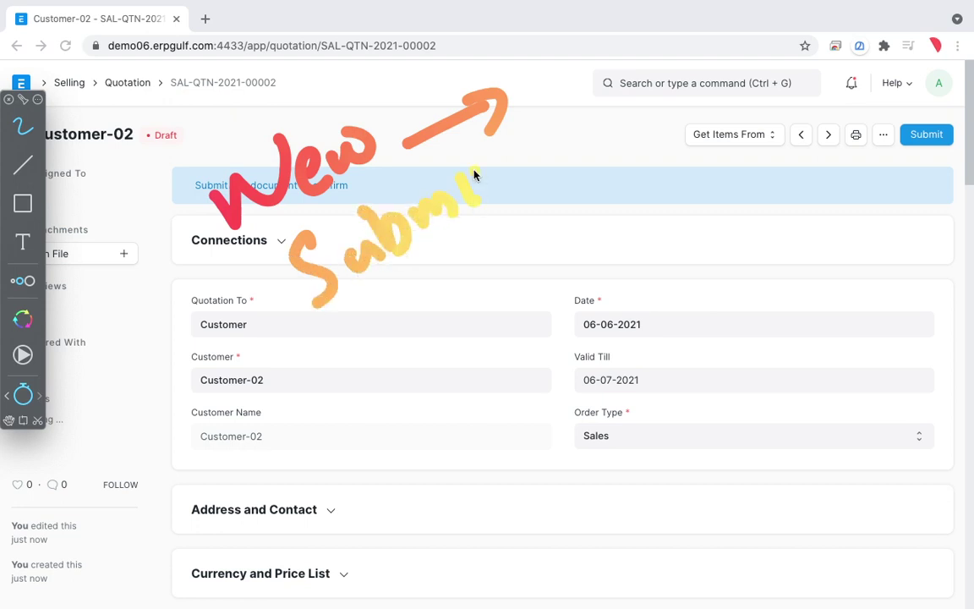
pyautogui.moveTo(369, 400)
pyautogui.mouseDown()
pyautogui.moveTo(380, 355)
pyautogui.moveTo(423, 337)
pyautogui.moveTo(463, 285)
pyautogui.moveTo(507, 253)
pyautogui.mouseUp()
pyautogui.moveTo(437, 393)
pyautogui.mouseDown()
pyautogui.moveTo(492, 388)
pyautogui.moveTo(613, 315)
pyautogui.mouseUp()
pyautogui.click(649, 281)
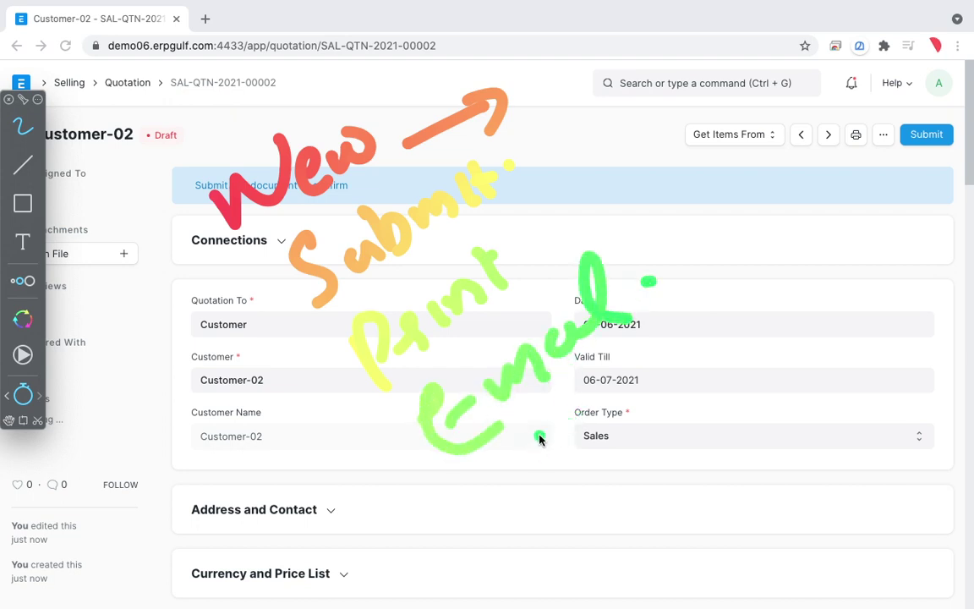
pyautogui.moveTo(499, 504)
pyautogui.mouseDown()
pyautogui.moveTo(515, 453)
pyautogui.moveTo(588, 441)
pyautogui.moveTo(622, 393)
pyautogui.moveTo(717, 341)
pyautogui.moveTo(738, 362)
pyautogui.mouseUp()
pyautogui.moveTo(579, 508)
pyautogui.mouseDown()
pyautogui.moveTo(667, 487)
pyautogui.moveTo(698, 433)
pyautogui.moveTo(719, 430)
pyautogui.moveTo(700, 403)
pyautogui.moveTo(804, 415)
pyautogui.mouseUp()
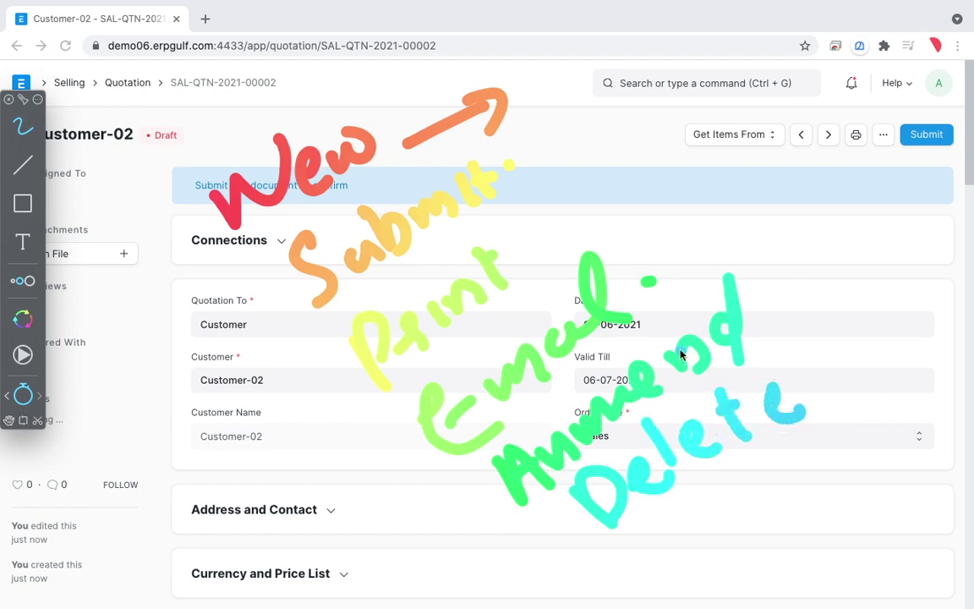
pyautogui.moveTo(131, 313)
pyautogui.mouseDown()
pyautogui.moveTo(183, 275)
pyautogui.moveTo(203, 288)
pyautogui.mouseUp()
pyautogui.moveTo(188, 394)
pyautogui.mouseDown()
pyautogui.moveTo(254, 334)
pyautogui.moveTo(264, 359)
pyautogui.mouseUp()
pyautogui.moveTo(243, 463)
pyautogui.mouseDown()
pyautogui.moveTo(254, 449)
pyautogui.moveTo(313, 481)
pyautogui.mouseUp()
pyautogui.moveTo(342, 524)
pyautogui.mouseDown()
pyautogui.moveTo(398, 467)
pyautogui.moveTo(413, 524)
pyautogui.mouseUp()
pyautogui.moveTo(404, 574)
pyautogui.mouseDown()
pyautogui.moveTo(457, 512)
pyautogui.moveTo(484, 554)
pyautogui.mouseUp()
pyautogui.moveTo(508, 567)
pyautogui.mouseDown()
pyautogui.moveTo(559, 528)
pyautogui.moveTo(562, 573)
pyautogui.mouseUp()
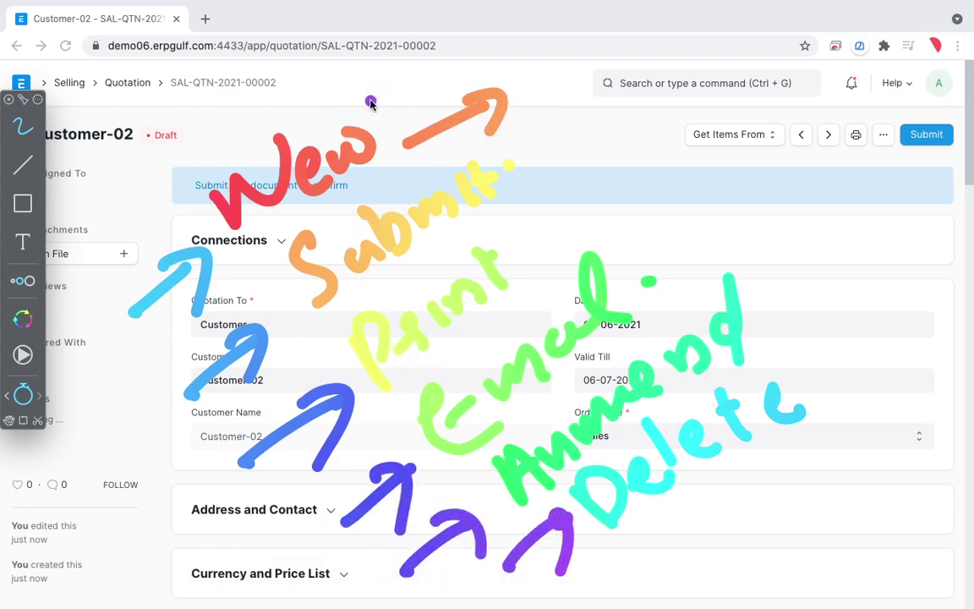
pyautogui.moveTo(325, 81)
pyautogui.mouseDown()
pyautogui.moveTo(457, 34)
pyautogui.moveTo(816, 364)
pyautogui.moveTo(851, 432)
pyautogui.moveTo(784, 485)
pyautogui.mouseUp()
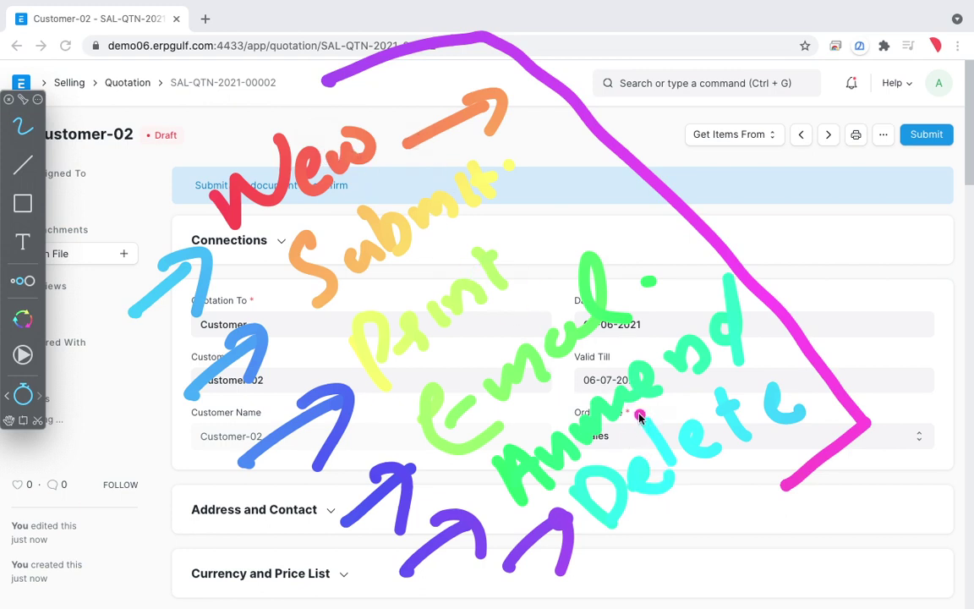
pyautogui.click(26, 397)
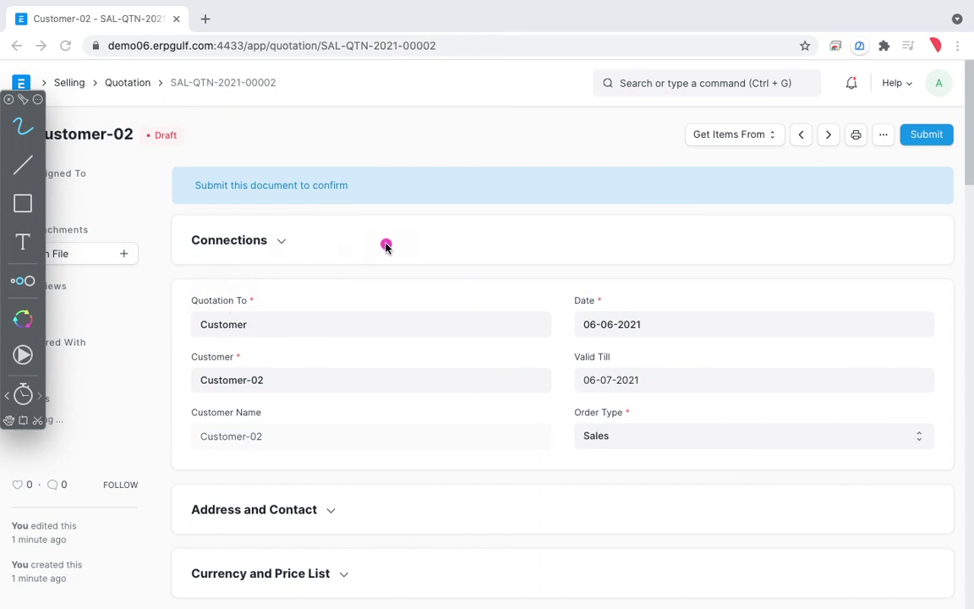
# Step: Exit screen drawing, open the User List via a 'user' search, and start a new user
pyautogui.press('Escape')
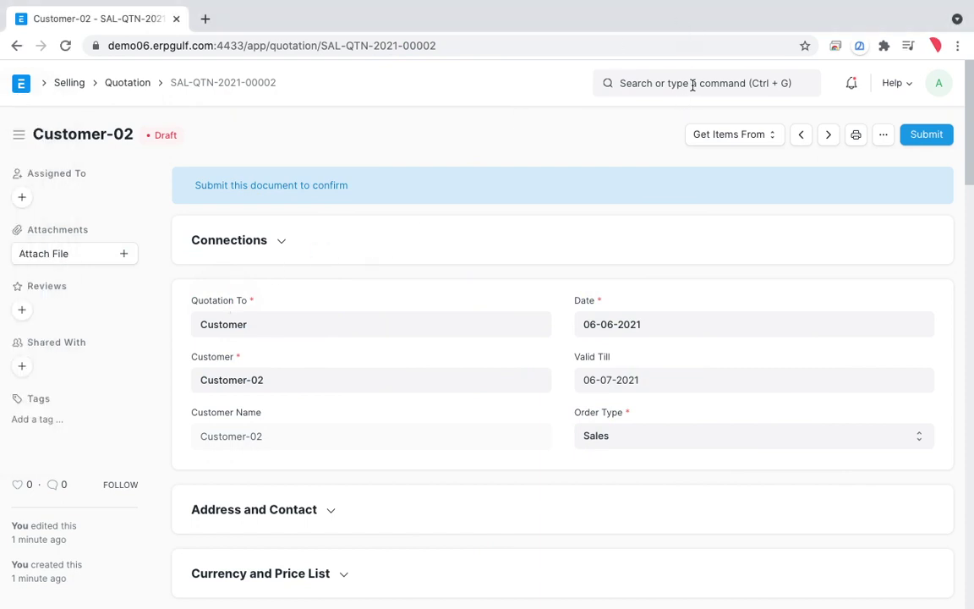
pyautogui.click(691, 83)
pyautogui.write('user')
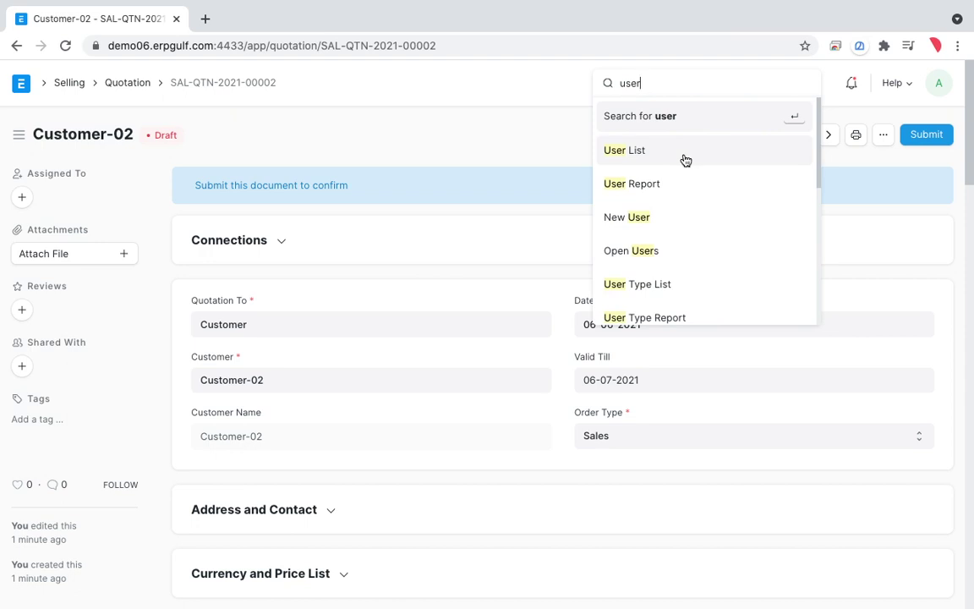
pyautogui.click(685, 159)
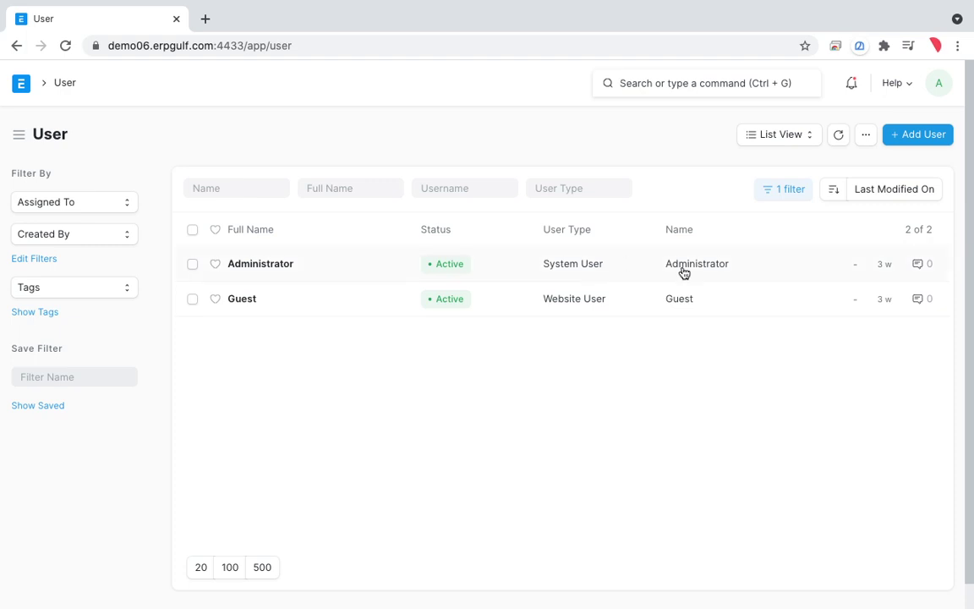
pyautogui.click(913, 137)
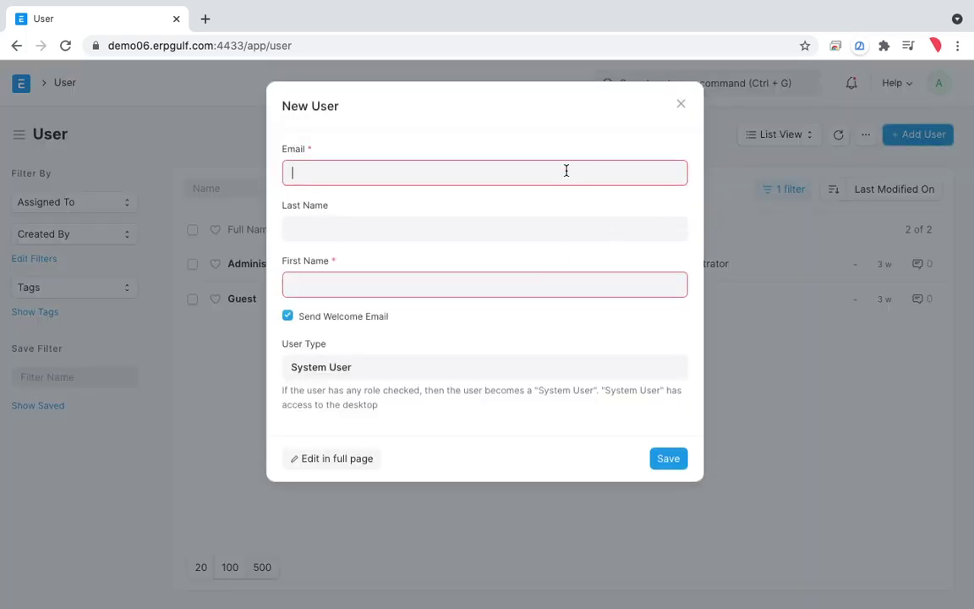
pyautogui.click(484, 228)
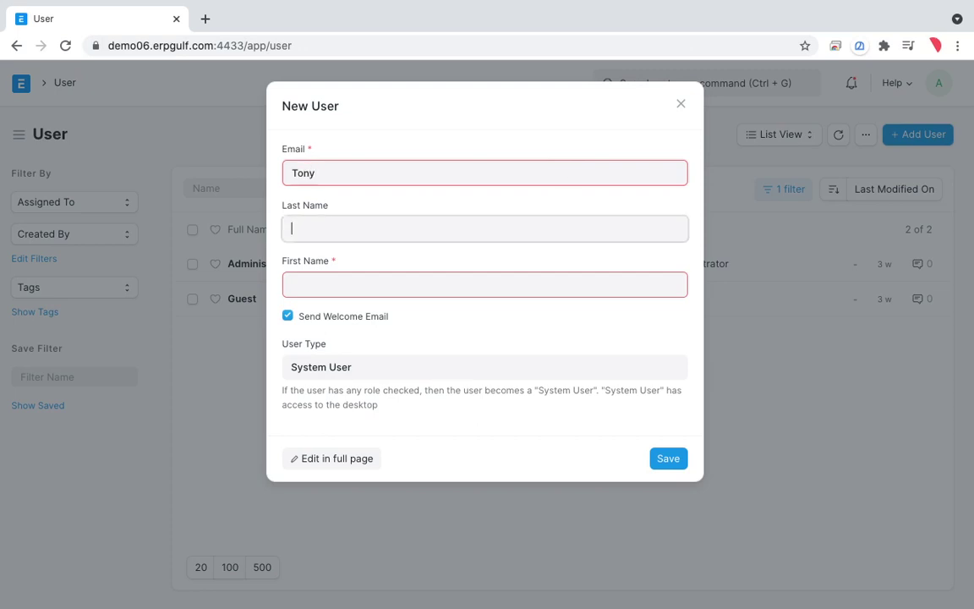
pyautogui.click(513, 283)
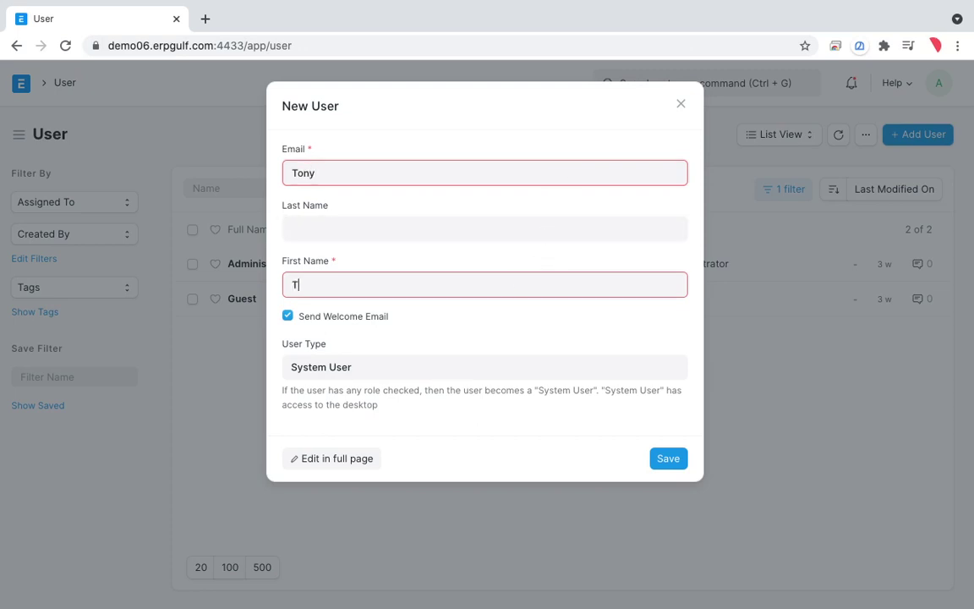
pyautogui.click(668, 464)
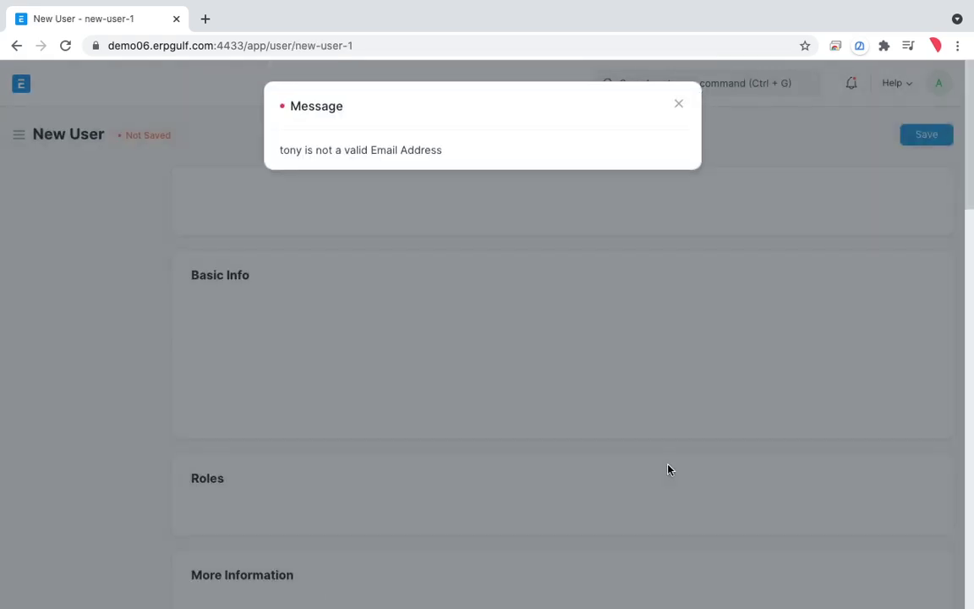
pyautogui.click(678, 104)
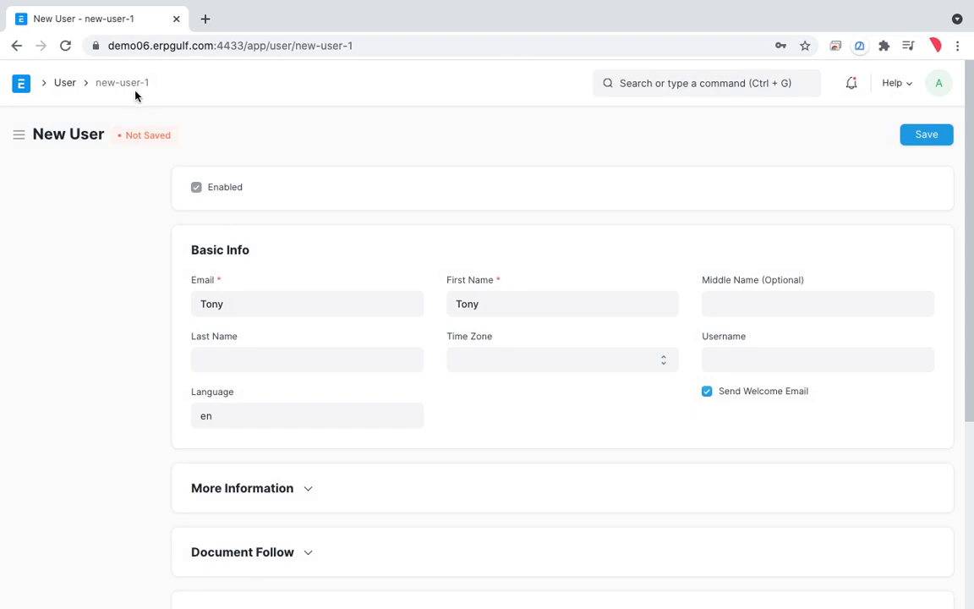
pyautogui.click(59, 83)
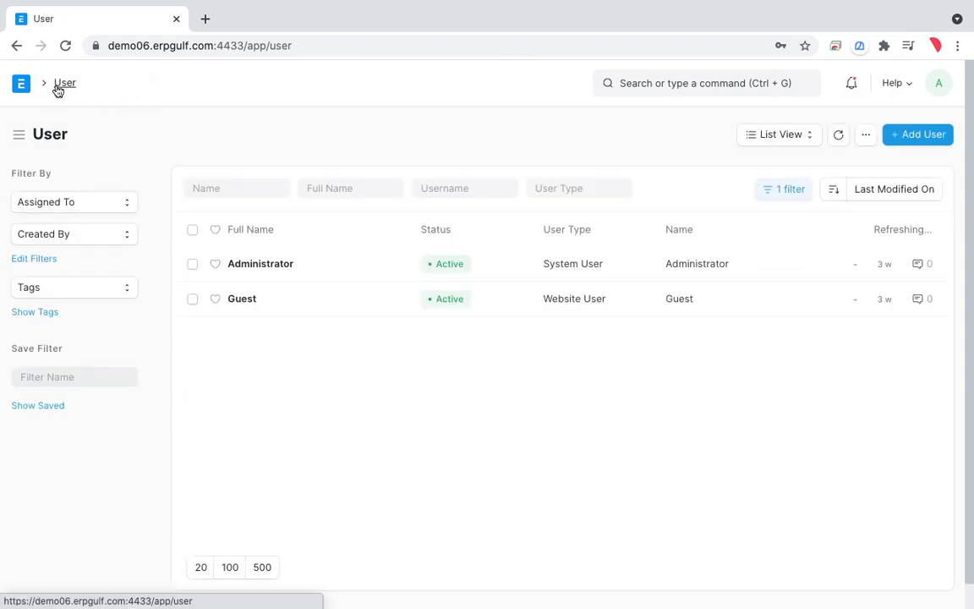
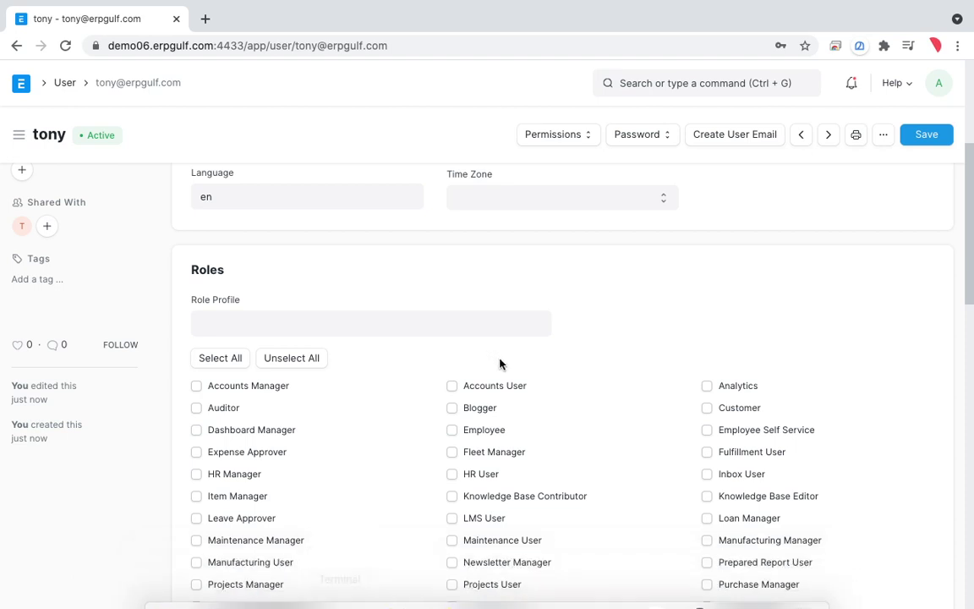
pyautogui.scroll(-2, 446, 333)
pyautogui.scroll(3, 467, 319)
pyautogui.scroll(4, 468, 320)
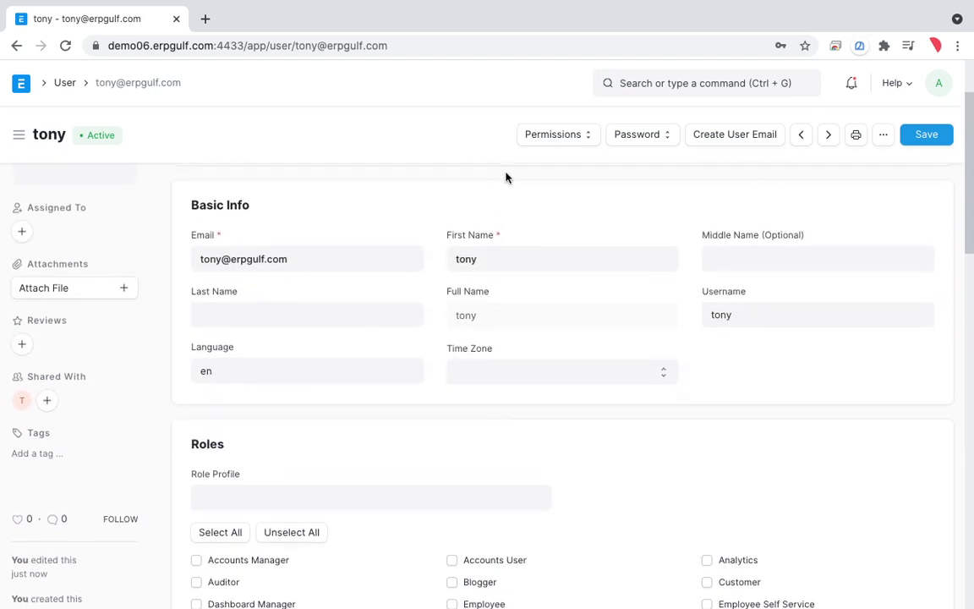
pyautogui.scroll(-2, 286, 422)
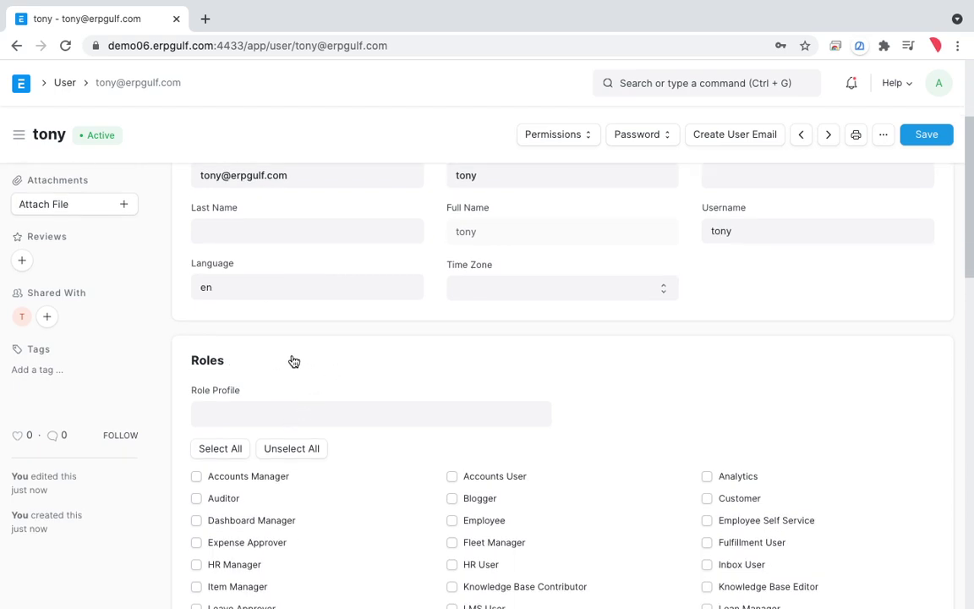
pyautogui.hotkey('alt', 'd')
pyautogui.moveTo(269, 348)
pyautogui.mouseDown()
pyautogui.moveTo(156, 403)
pyautogui.moveTo(422, 370)
pyautogui.moveTo(168, 409)
pyautogui.mouseUp()
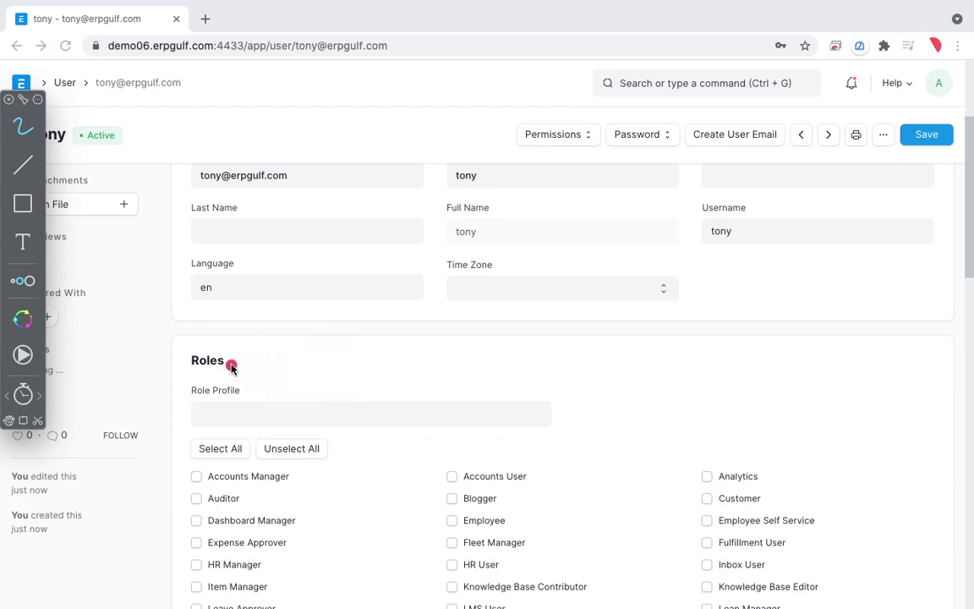
pyautogui.moveTo(233, 354)
pyautogui.mouseDown()
pyautogui.moveTo(148, 404)
pyautogui.moveTo(426, 419)
pyautogui.moveTo(252, 326)
pyautogui.moveTo(170, 369)
pyautogui.mouseUp()
pyautogui.scroll(-3, 446, 346)
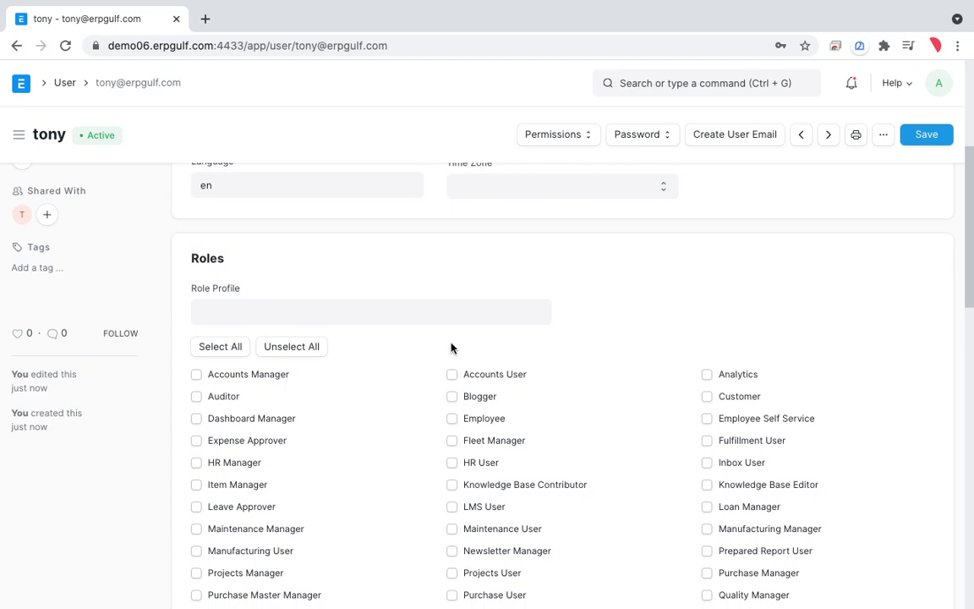
pyautogui.scroll(-4, 451, 346)
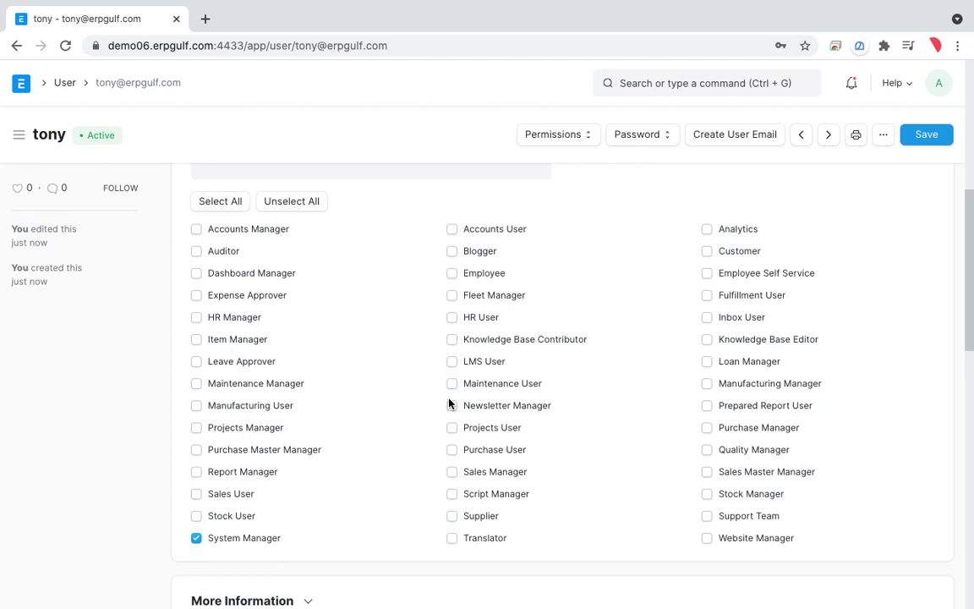
pyautogui.scroll(1, 449, 404)
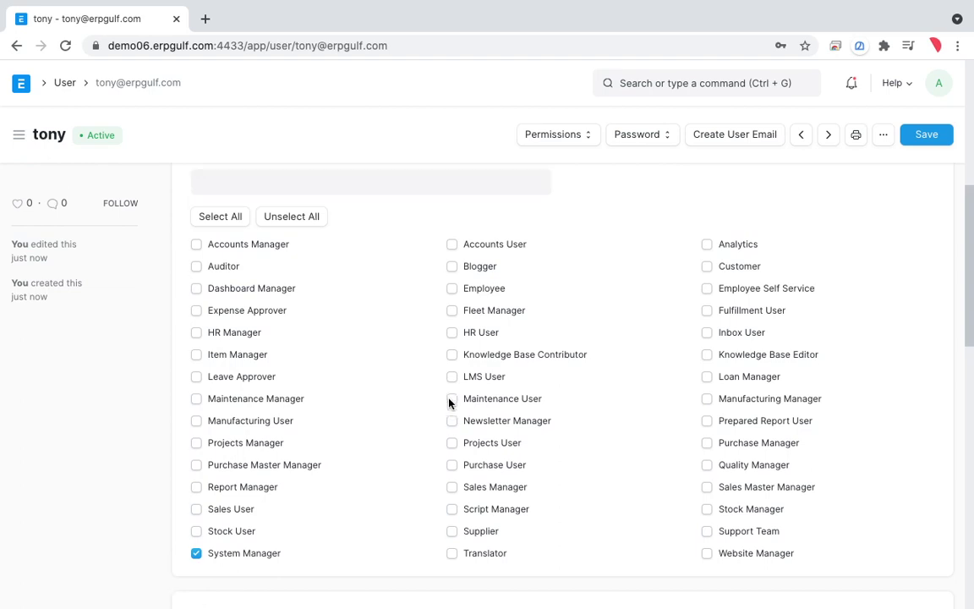
# Step: Untick the System Manager role for the new user, leaving the change unsaved
pyautogui.click(196, 554)
pyautogui.hotkey('ctrl', 'f')
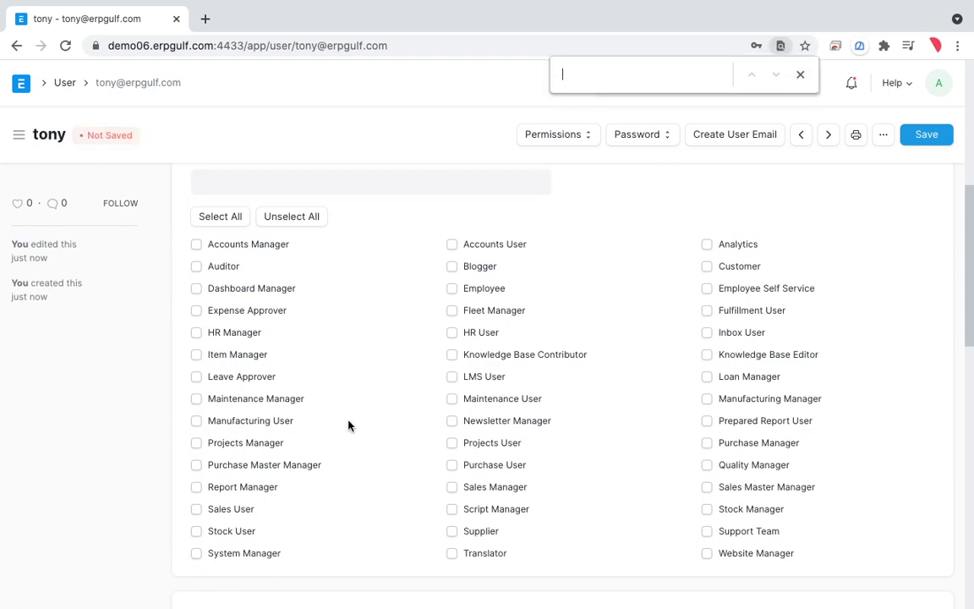
pyautogui.click(800, 75)
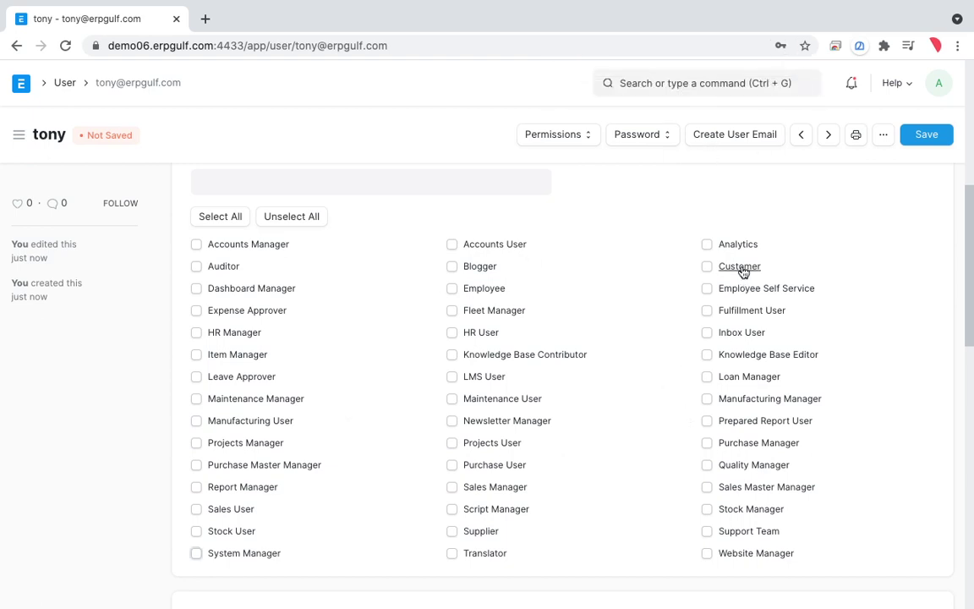
# Step: Preview the Customer role's permission summary, then close it
pyautogui.click(740, 266)
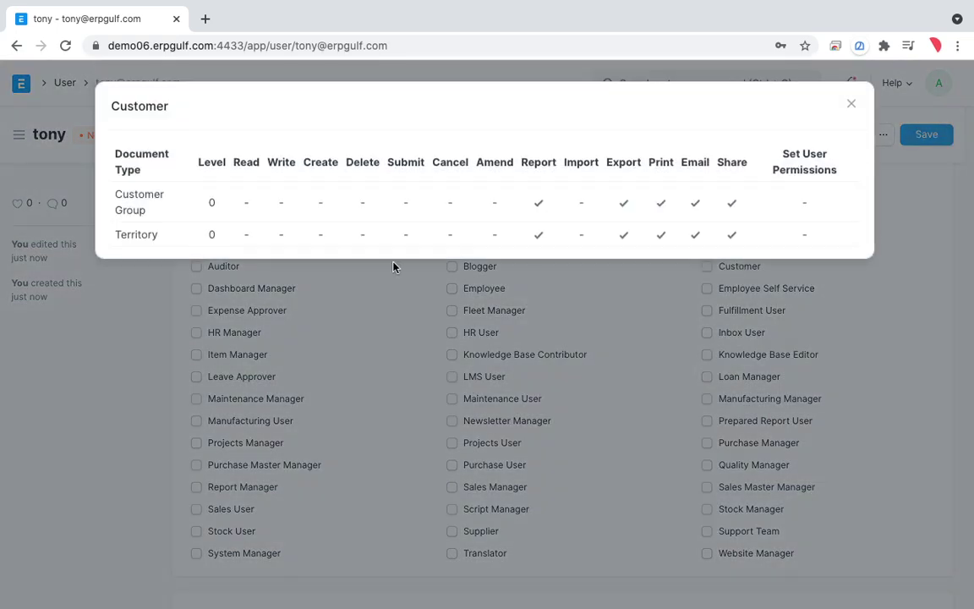
pyautogui.click(852, 106)
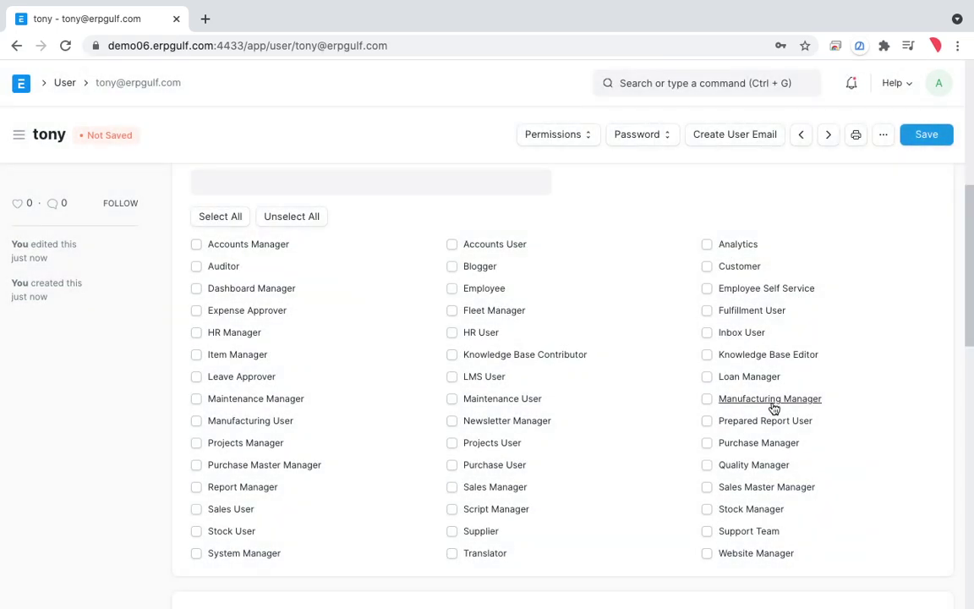
pyautogui.scroll(3, 564, 326)
pyautogui.scroll(-2, 564, 326)
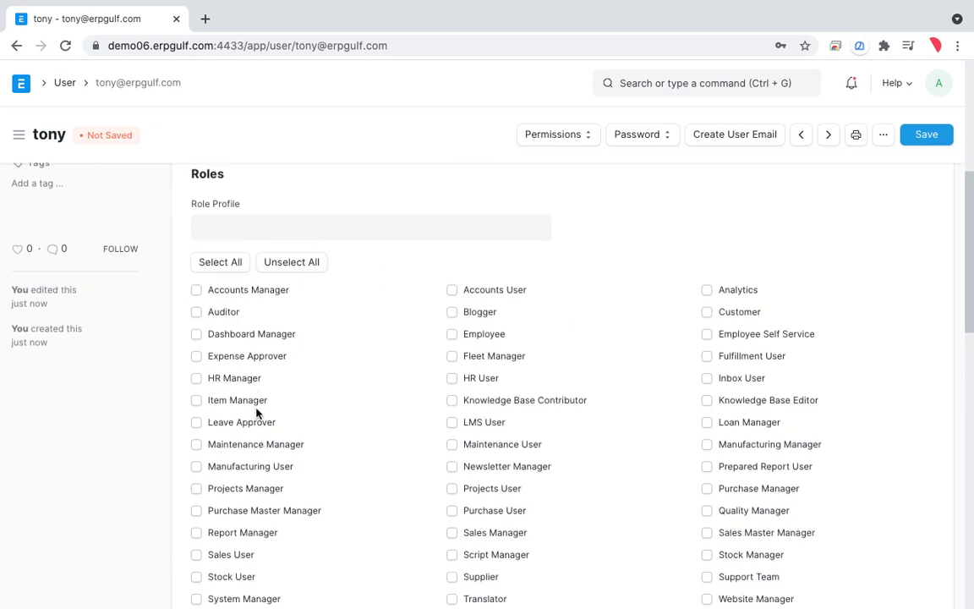
pyautogui.scroll(-1, 253, 474)
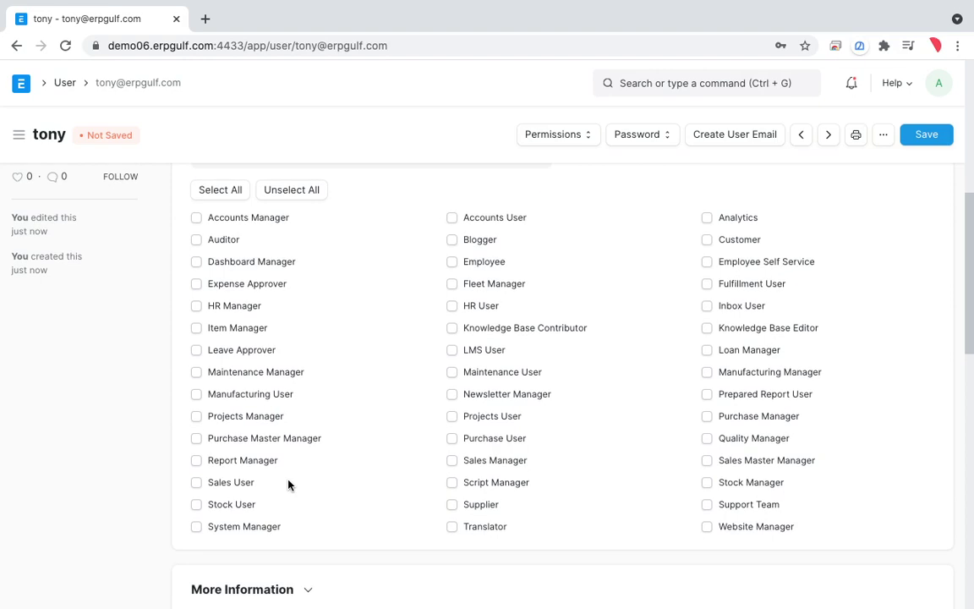
pyautogui.click(495, 438)
pyautogui.scroll(-2, 414, 320)
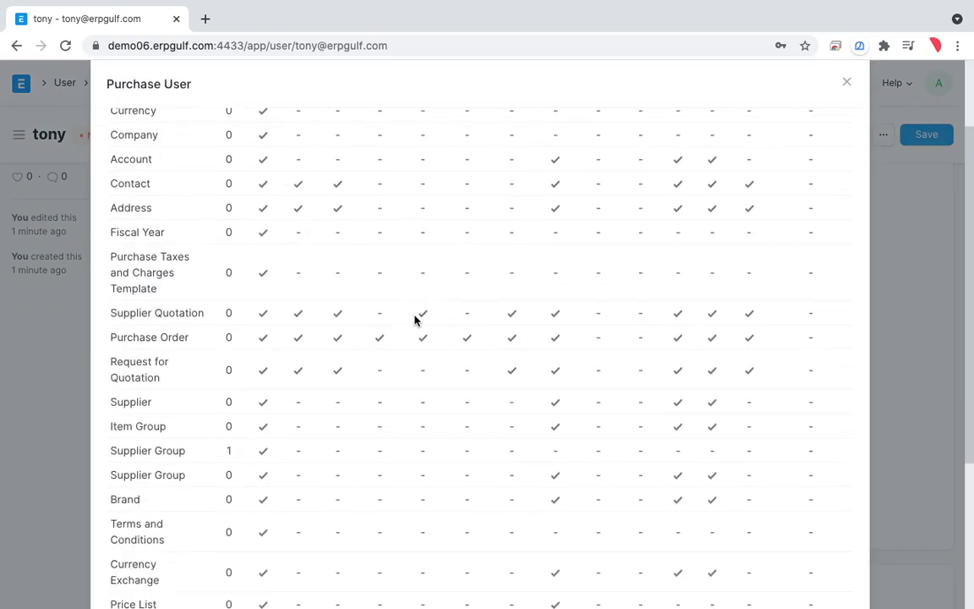
pyautogui.scroll(2, 415, 319)
pyautogui.scroll(-3, 414, 319)
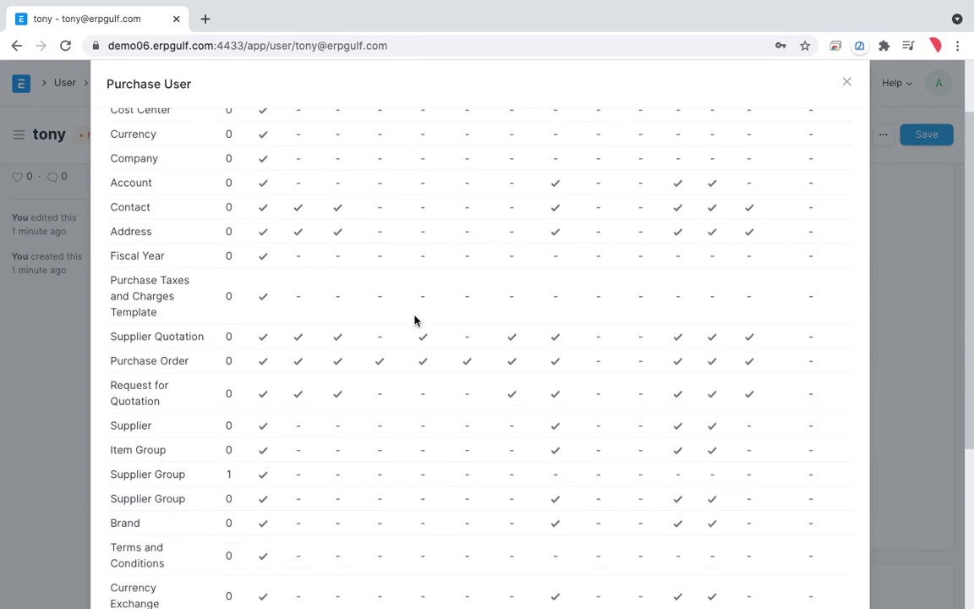
pyautogui.scroll(-2, 415, 319)
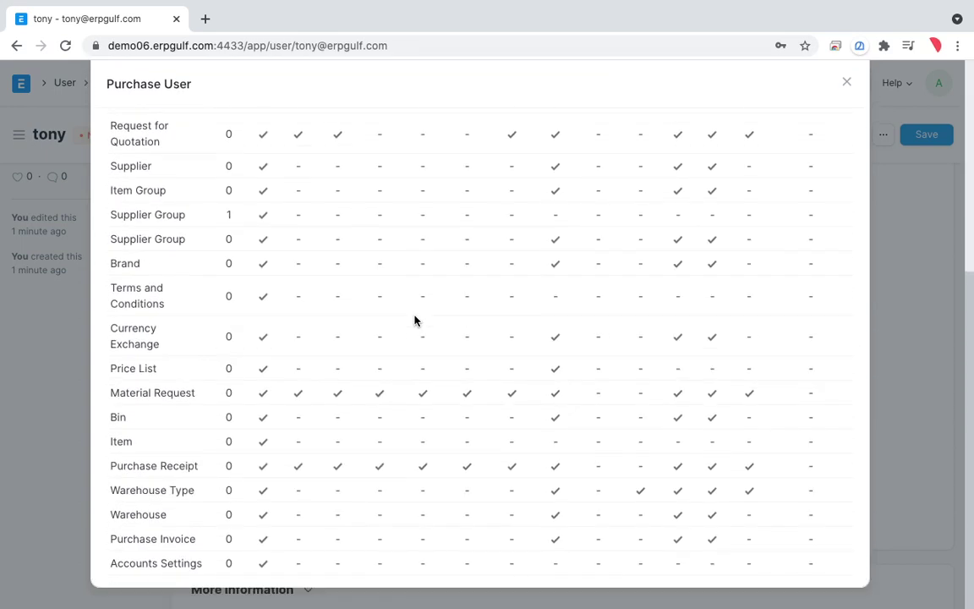
pyautogui.click(846, 83)
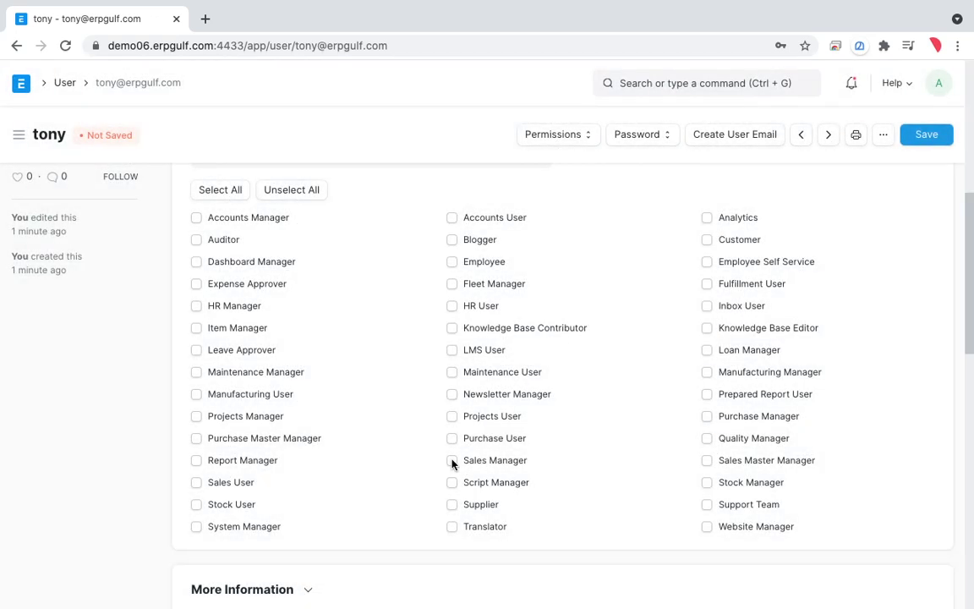
pyautogui.click(510, 439)
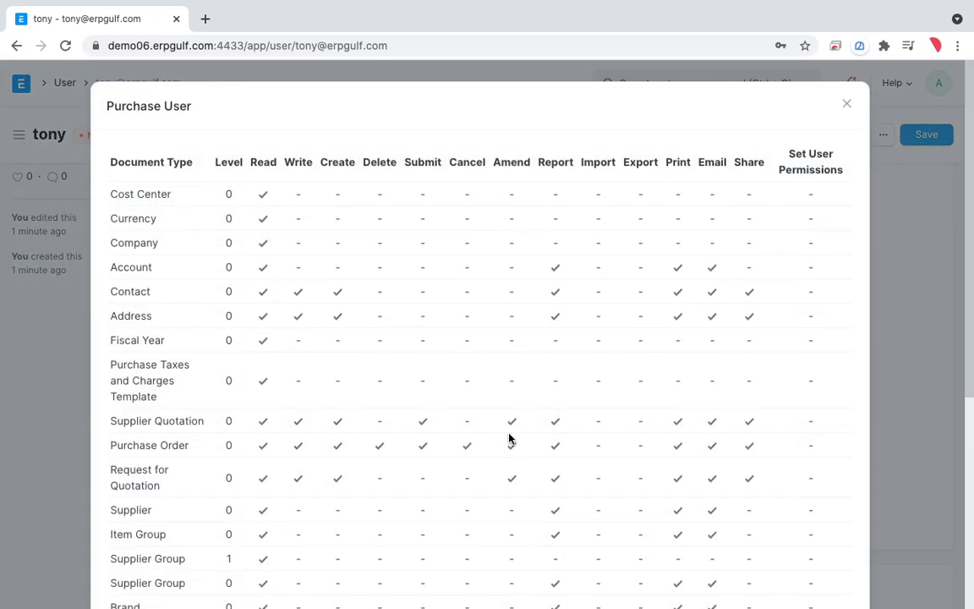
pyautogui.scroll(-2, 510, 439)
pyautogui.scroll(1, 509, 435)
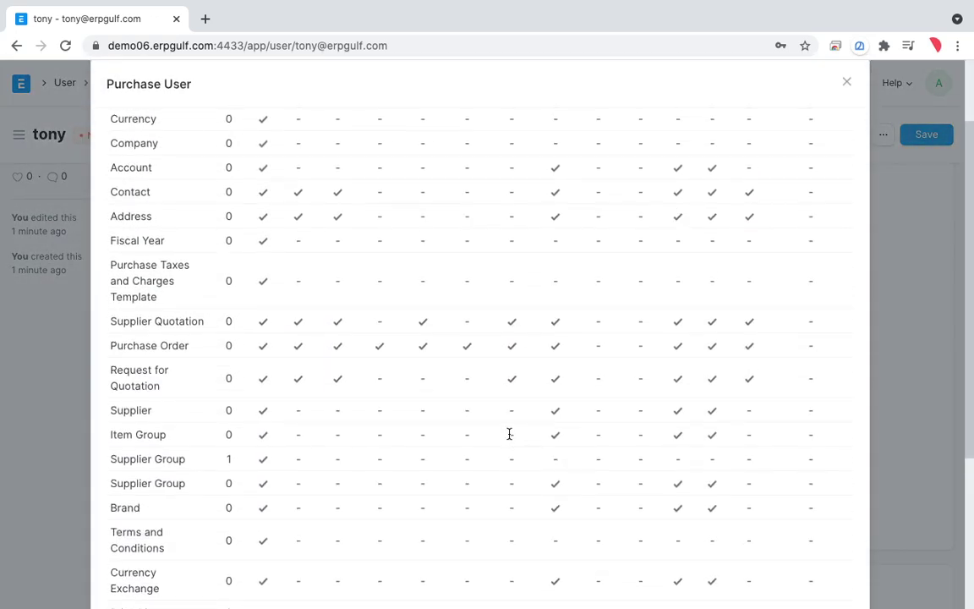
pyautogui.scroll(1, 224, 420)
pyautogui.scroll(1, 224, 421)
pyautogui.scroll(-1, 224, 420)
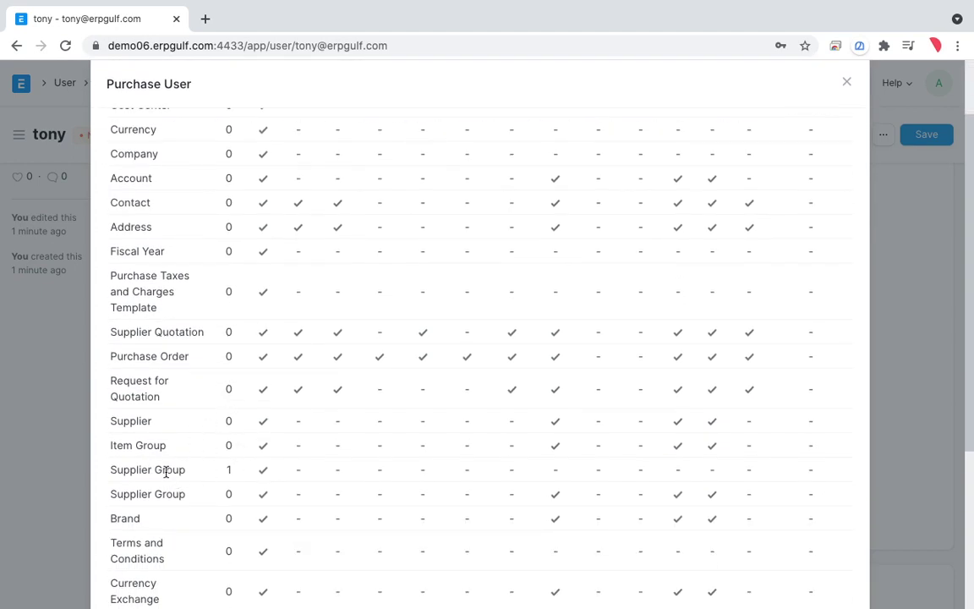
pyautogui.scroll(-1, 212, 544)
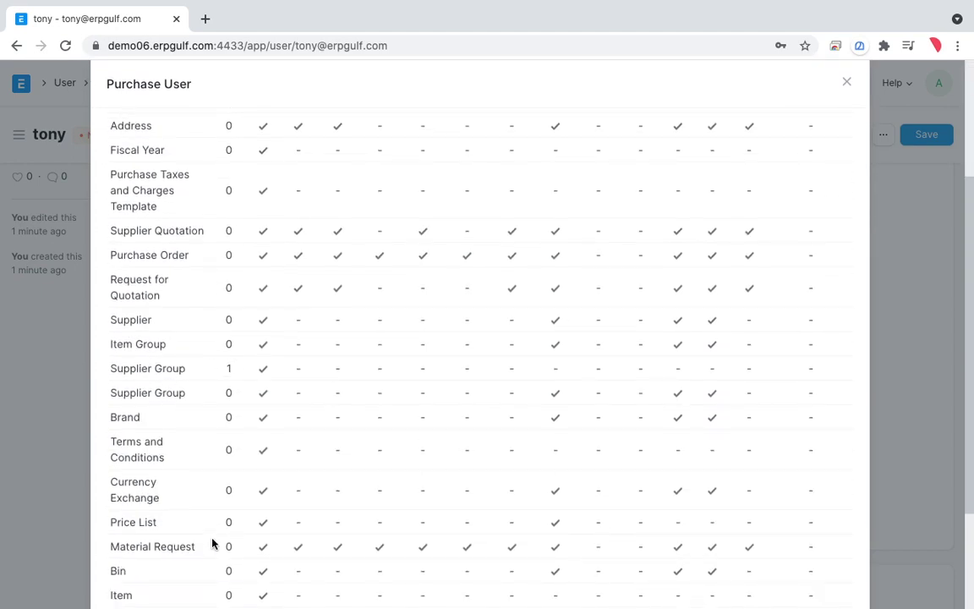
pyautogui.scroll(-1, 212, 543)
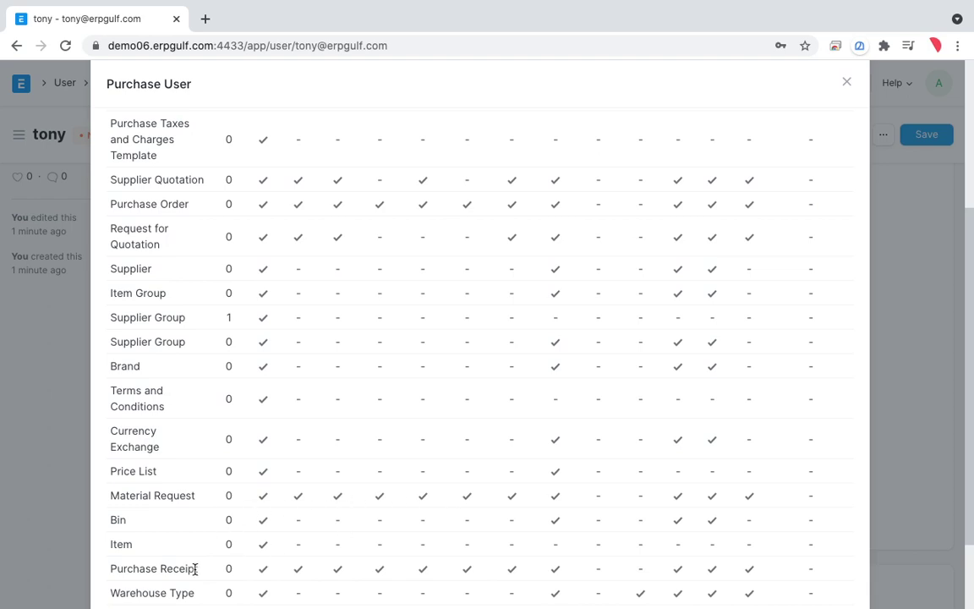
pyautogui.scroll(3, 257, 550)
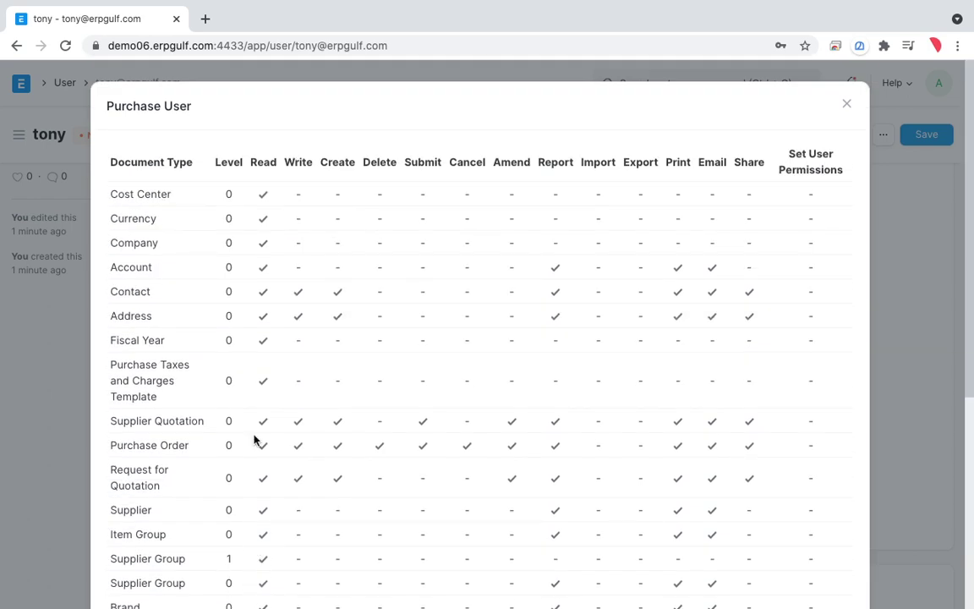
pyautogui.scroll(-2, 261, 509)
pyautogui.scroll(2, 261, 510)
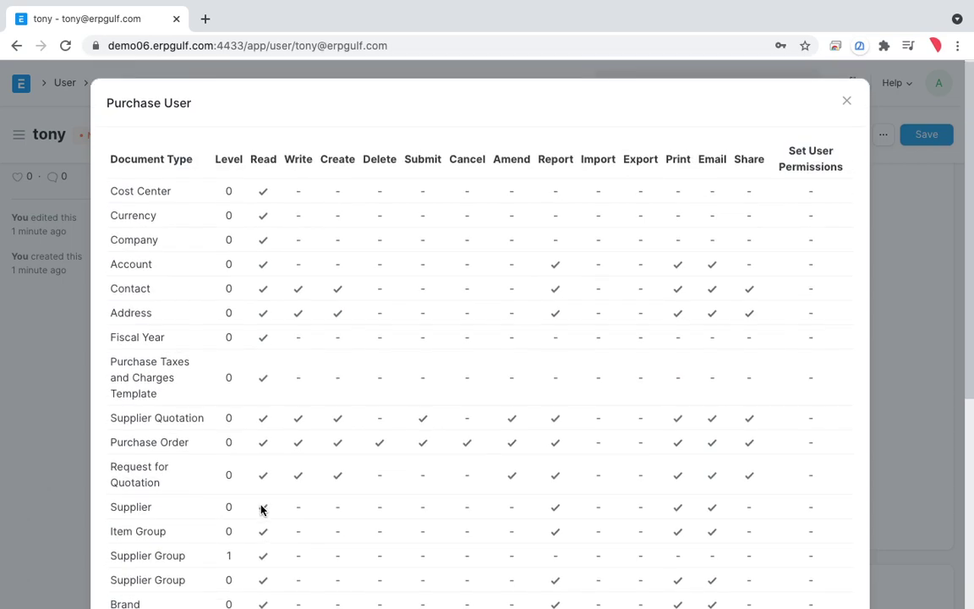
pyautogui.hotkey('ctrl', 'alt', 'a')
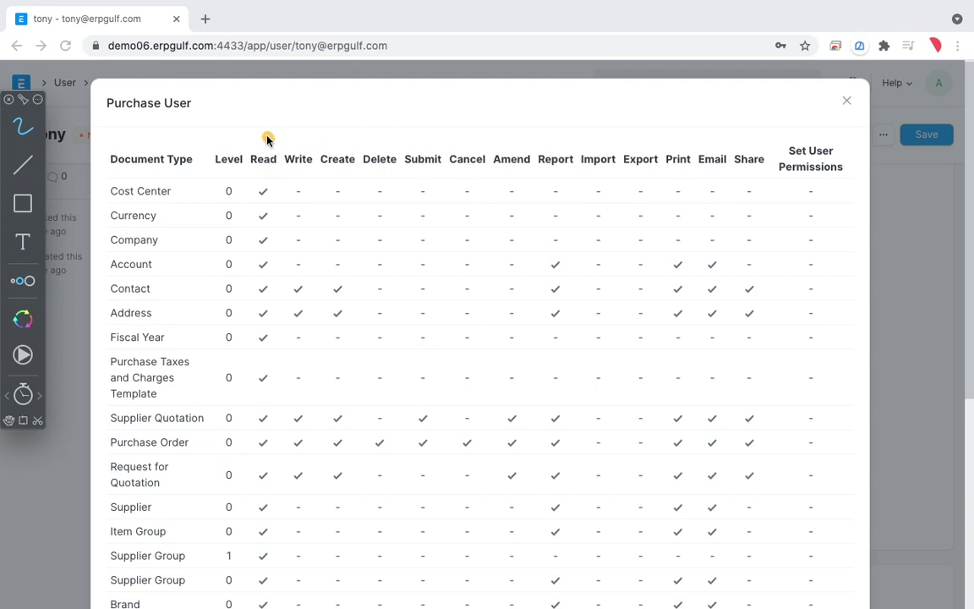
pyautogui.moveTo(268, 139); pyautogui.dragTo(235, 143)
pyautogui.moveTo(311, 138)
pyautogui.mouseDown()
pyautogui.moveTo(281, 163)
pyautogui.moveTo(311, 152)
pyautogui.moveTo(319, 173)
pyautogui.moveTo(325, 146)
pyautogui.moveTo(394, 127)
pyautogui.moveTo(433, 145)
pyautogui.moveTo(487, 140)
pyautogui.moveTo(533, 163)
pyautogui.moveTo(546, 145)
pyautogui.moveTo(560, 169)
pyautogui.moveTo(601, 181)
pyautogui.moveTo(611, 159)
pyautogui.moveTo(689, 159)
pyautogui.moveTo(726, 189)
pyautogui.moveTo(713, 146)
pyautogui.moveTo(755, 142)
pyautogui.mouseUp()
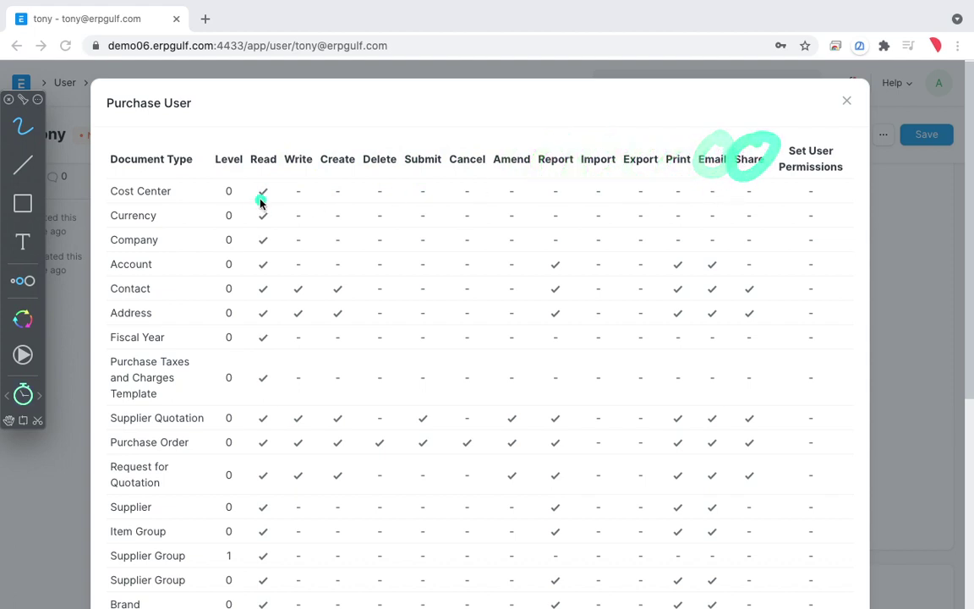
pyautogui.moveTo(261, 195)
pyautogui.mouseDown()
pyautogui.moveTo(271, 179)
pyautogui.moveTo(243, 190)
pyautogui.moveTo(602, 179)
pyautogui.moveTo(795, 147)
pyautogui.moveTo(498, 100)
pyautogui.moveTo(260, 127)
pyautogui.moveTo(212, 182)
pyautogui.moveTo(318, 176)
pyautogui.mouseUp()
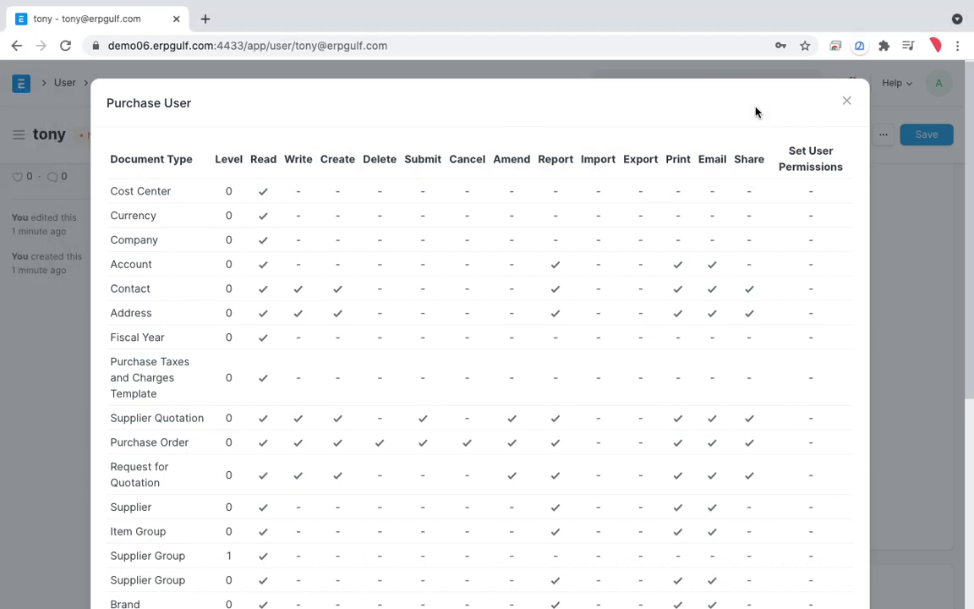
pyautogui.click(846, 103)
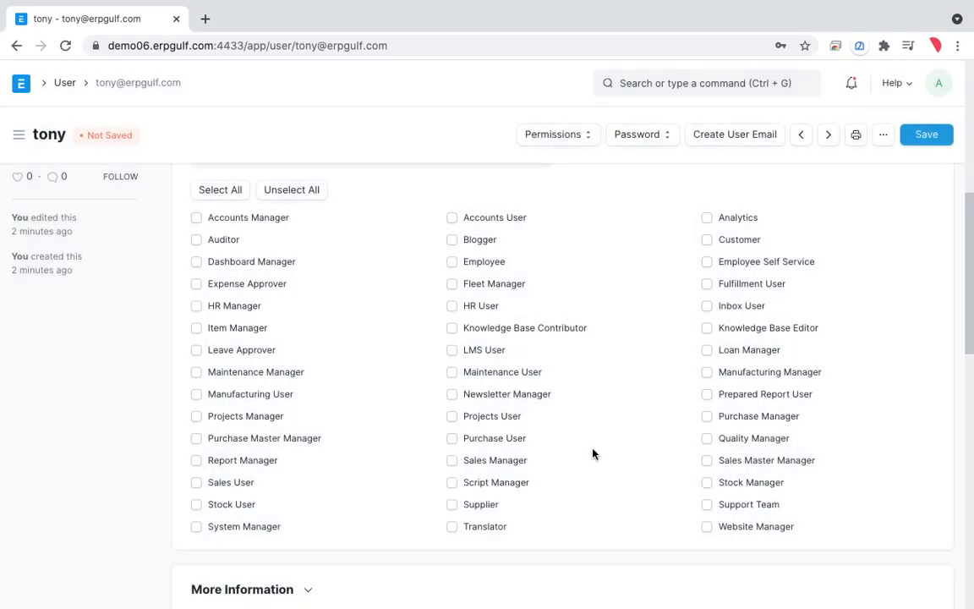
pyautogui.scroll(2, 593, 454)
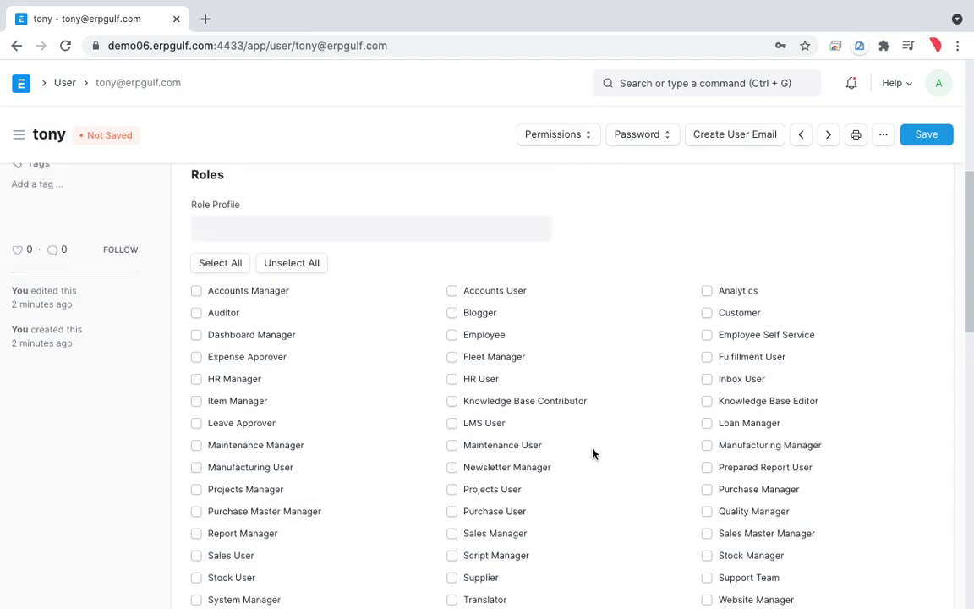
pyautogui.scroll(-2, 592, 454)
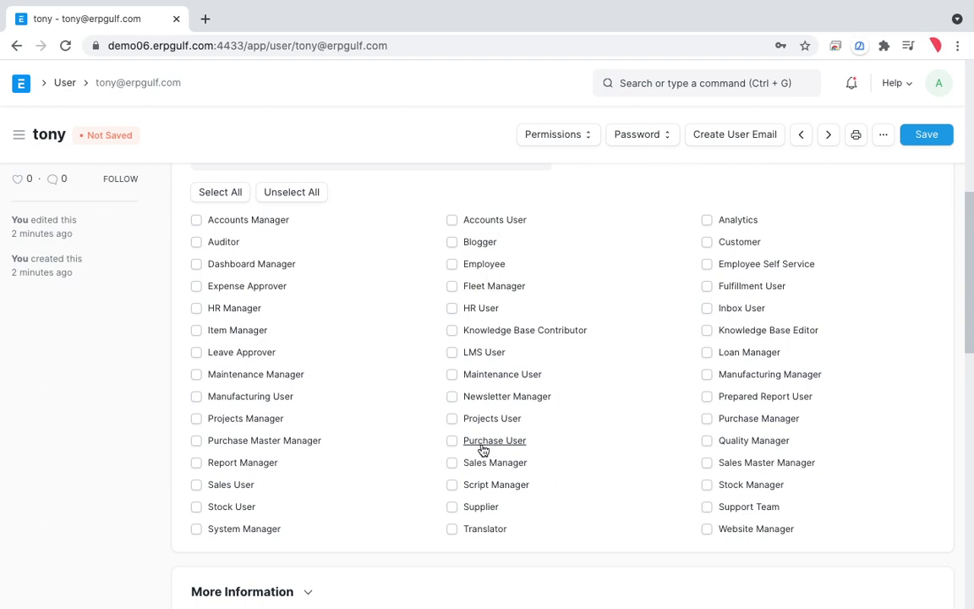
pyautogui.hotkey('ctrl', 'shift', 'a')
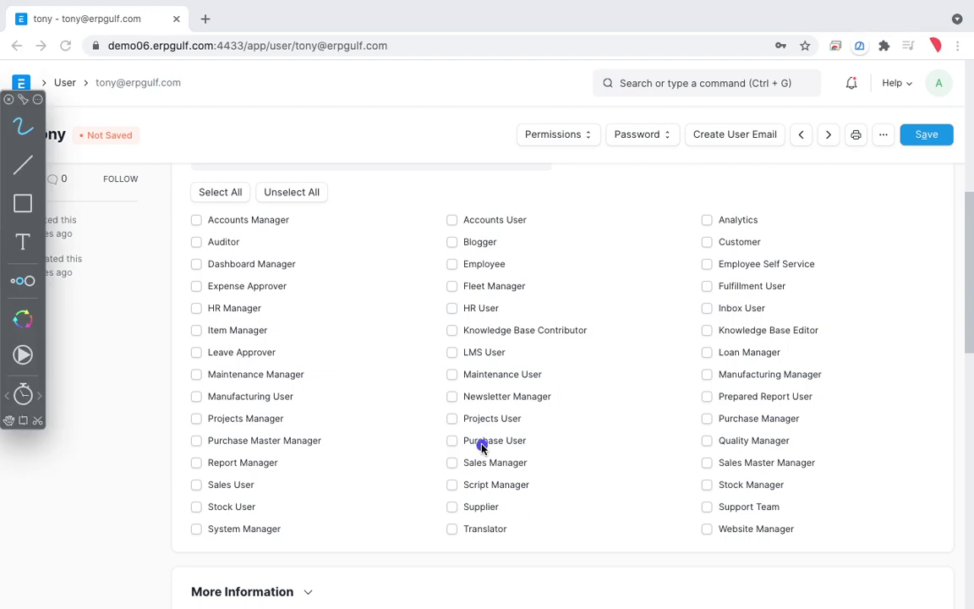
pyautogui.moveTo(357, 255); pyautogui.dragTo(381, 273)
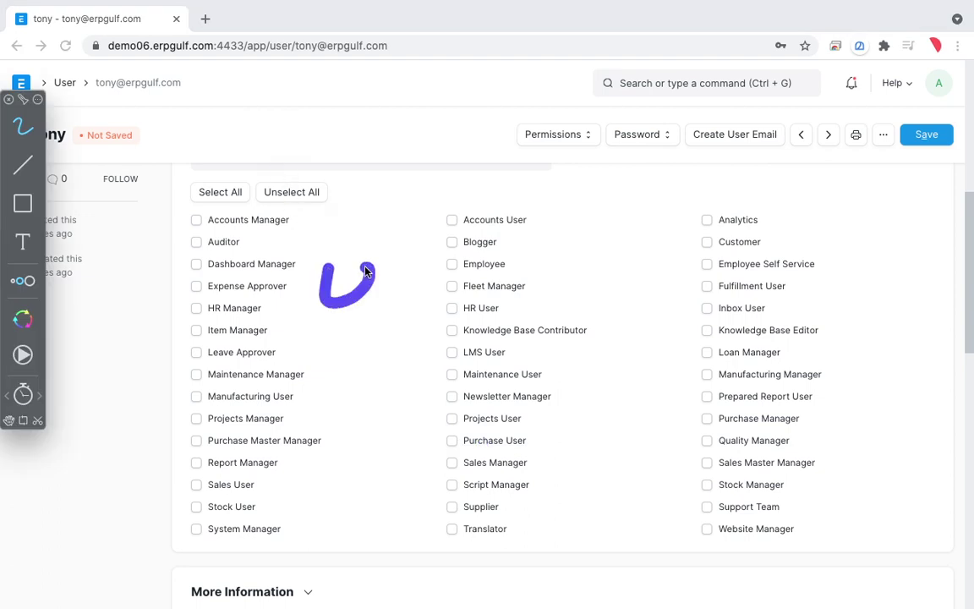
pyautogui.moveTo(354, 239)
pyautogui.mouseDown()
pyautogui.moveTo(431, 263)
pyautogui.moveTo(504, 221)
pyautogui.moveTo(597, 190)
pyautogui.moveTo(545, 199)
pyautogui.mouseUp()
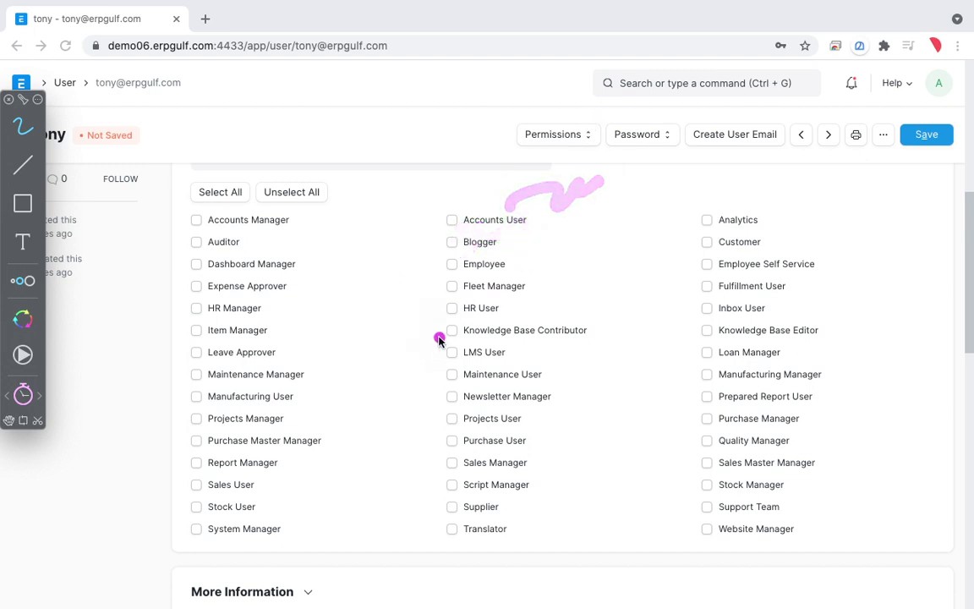
pyautogui.moveTo(445, 304); pyautogui.dragTo(457, 382)
pyautogui.moveTo(475, 342)
pyautogui.mouseDown()
pyautogui.moveTo(534, 315)
pyautogui.moveTo(591, 305)
pyautogui.moveTo(704, 243)
pyautogui.mouseUp()
pyautogui.click(594, 324)
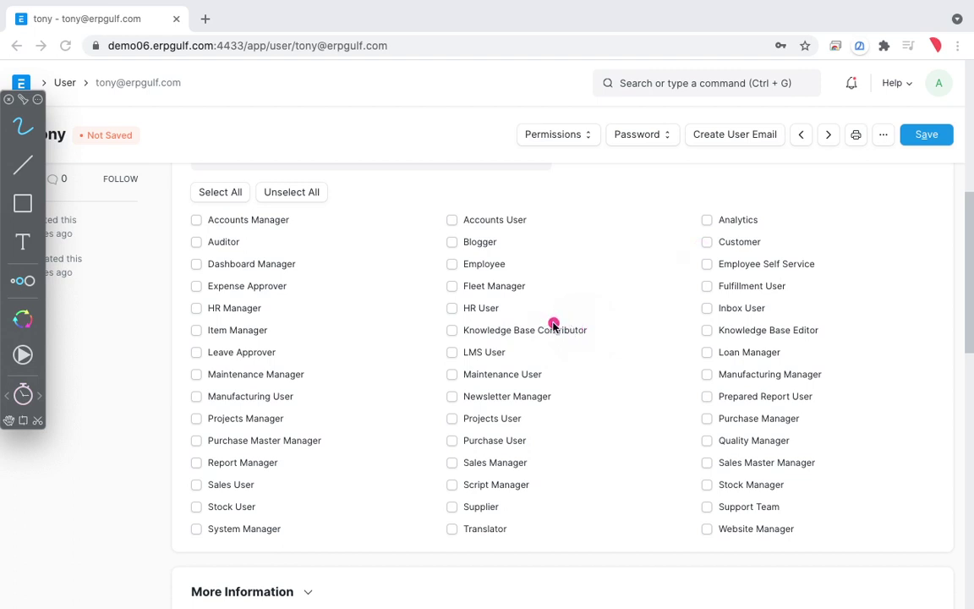
pyautogui.moveTo(272, 189)
pyautogui.mouseDown()
pyautogui.moveTo(142, 286)
pyautogui.moveTo(265, 526)
pyautogui.mouseUp()
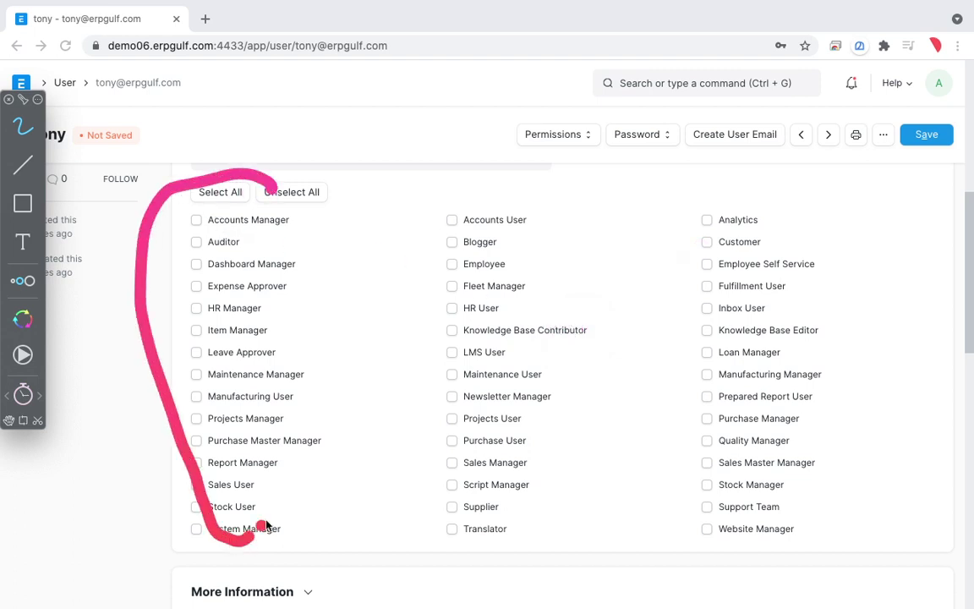
pyautogui.moveTo(514, 218)
pyautogui.mouseDown()
pyautogui.moveTo(451, 191)
pyautogui.moveTo(511, 517)
pyautogui.moveTo(592, 461)
pyautogui.mouseUp()
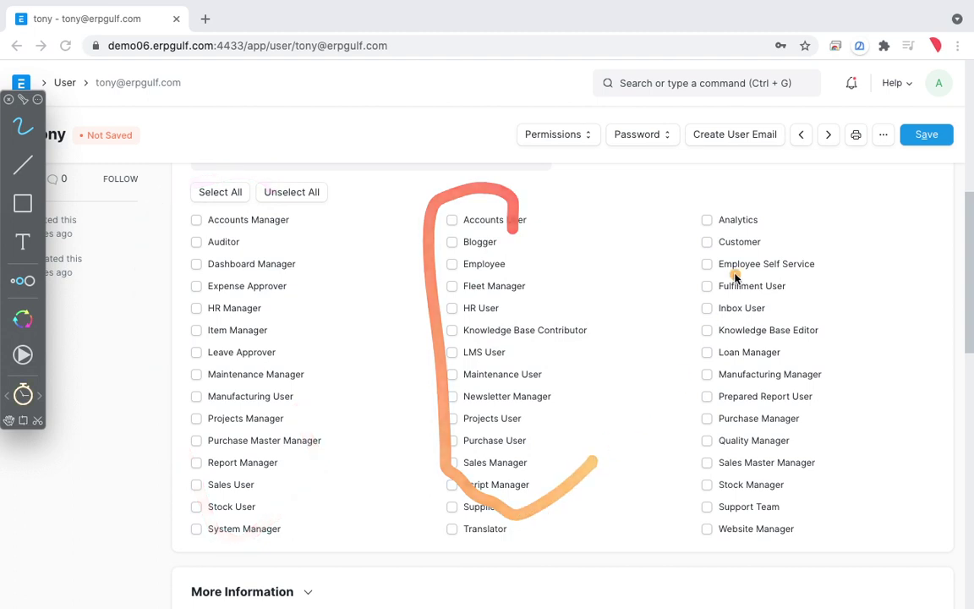
pyautogui.moveTo(812, 218)
pyautogui.mouseDown()
pyautogui.moveTo(691, 270)
pyautogui.moveTo(822, 529)
pyautogui.moveTo(854, 335)
pyautogui.moveTo(845, 214)
pyautogui.mouseUp()
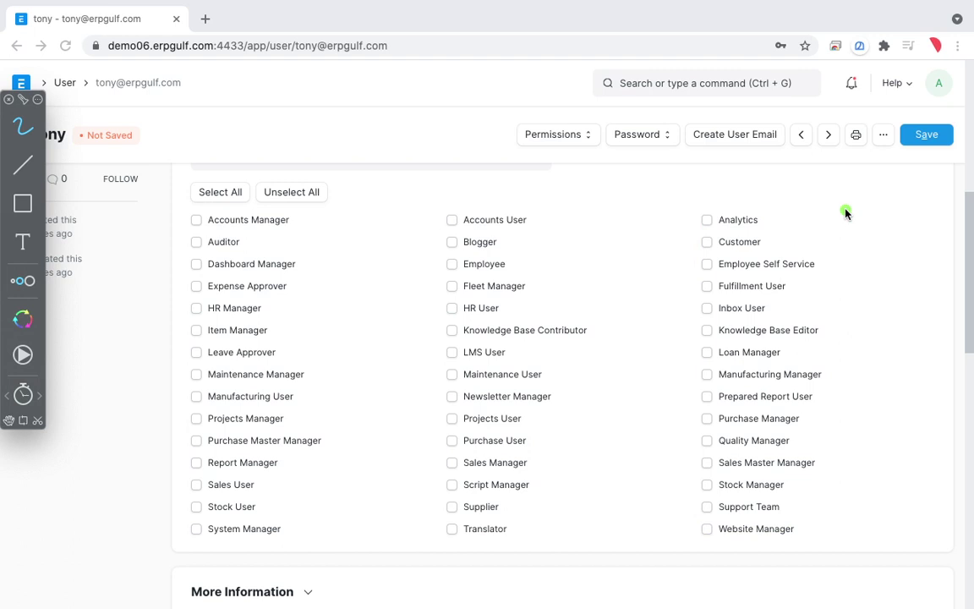
pyautogui.press('Escape')
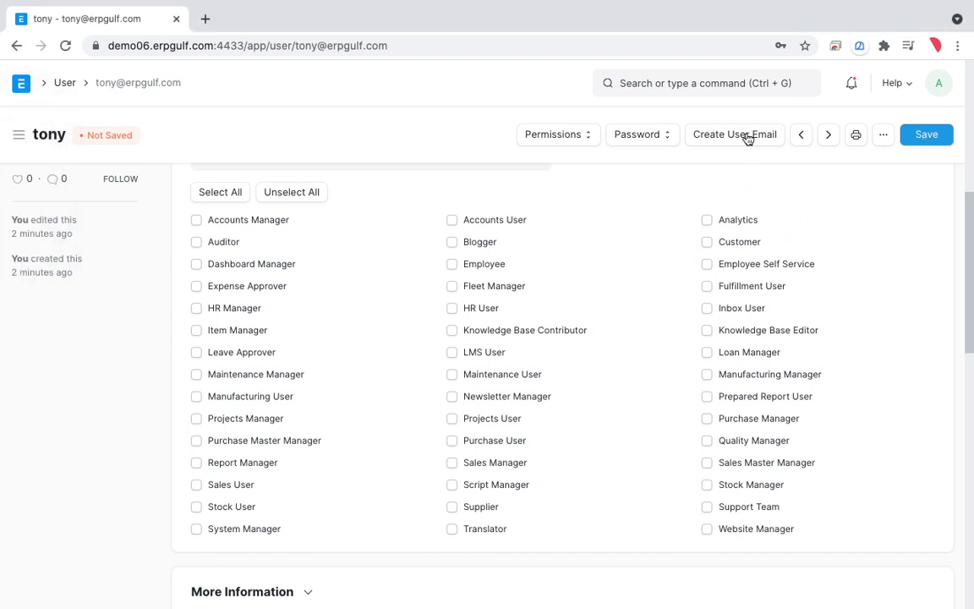
# Step: Search 'role', open the Role List and start a New Role
pyautogui.click(729, 85)
pyautogui.write('role')
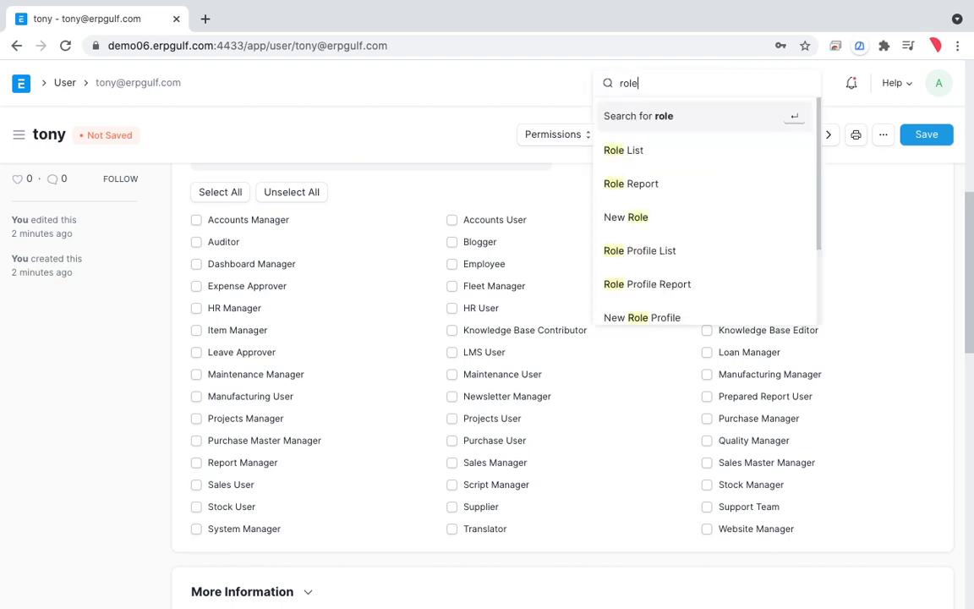
pyautogui.click(706, 160)
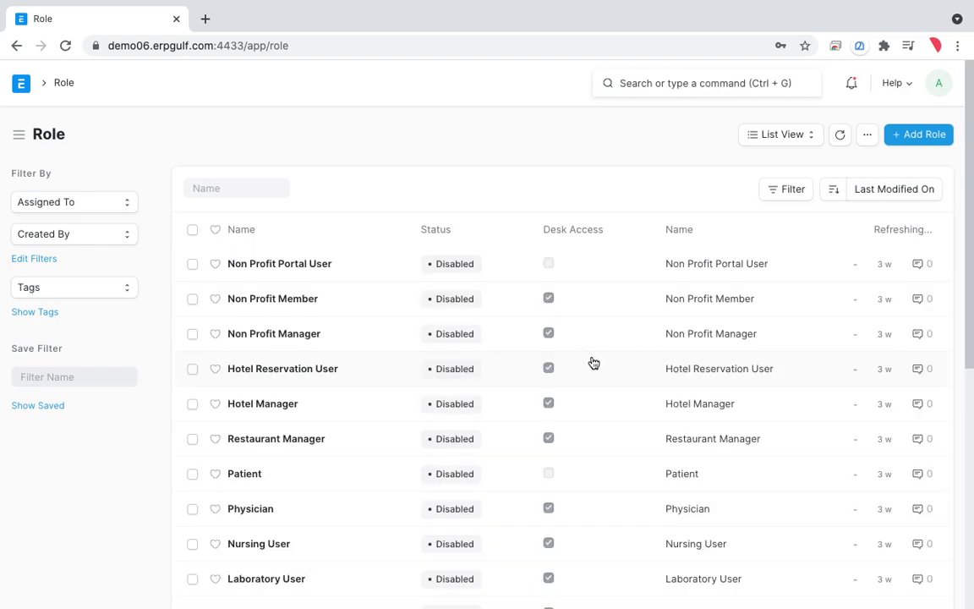
pyautogui.scroll(-3, 592, 362)
pyautogui.scroll(5, 592, 362)
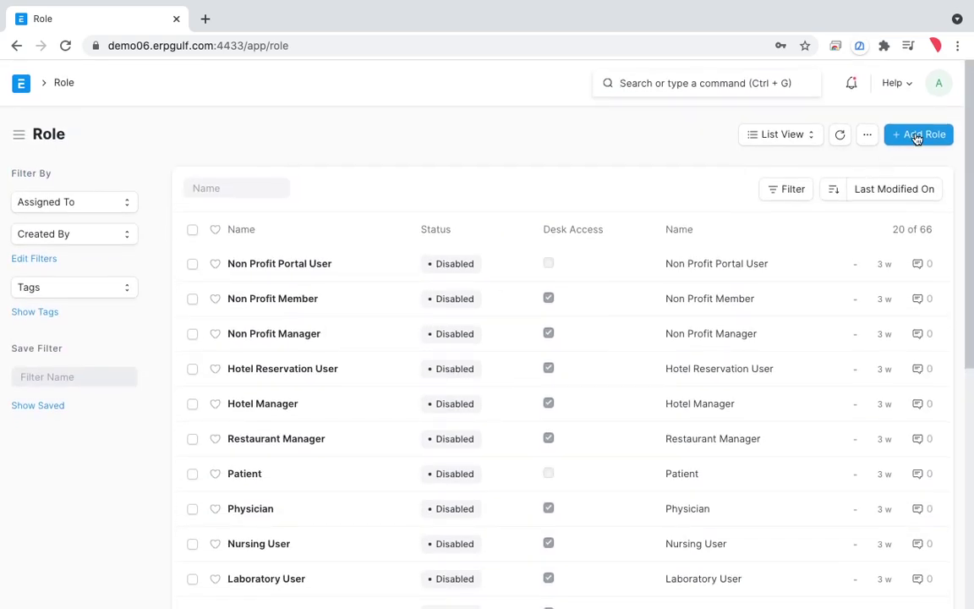
pyautogui.click(918, 136)
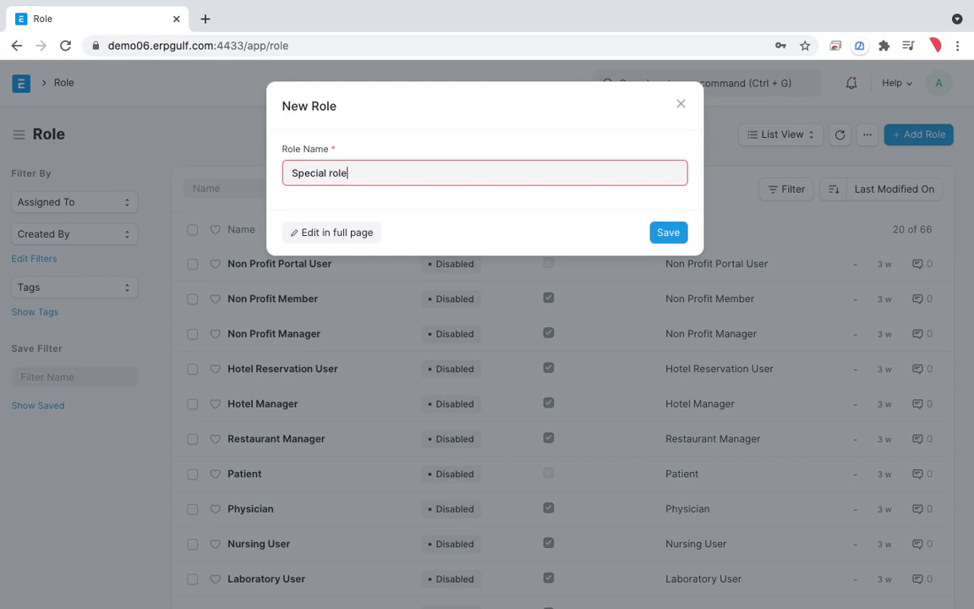
# Step: Save the new 'Special role' and open its record from the Role list
pyautogui.click(668, 232)
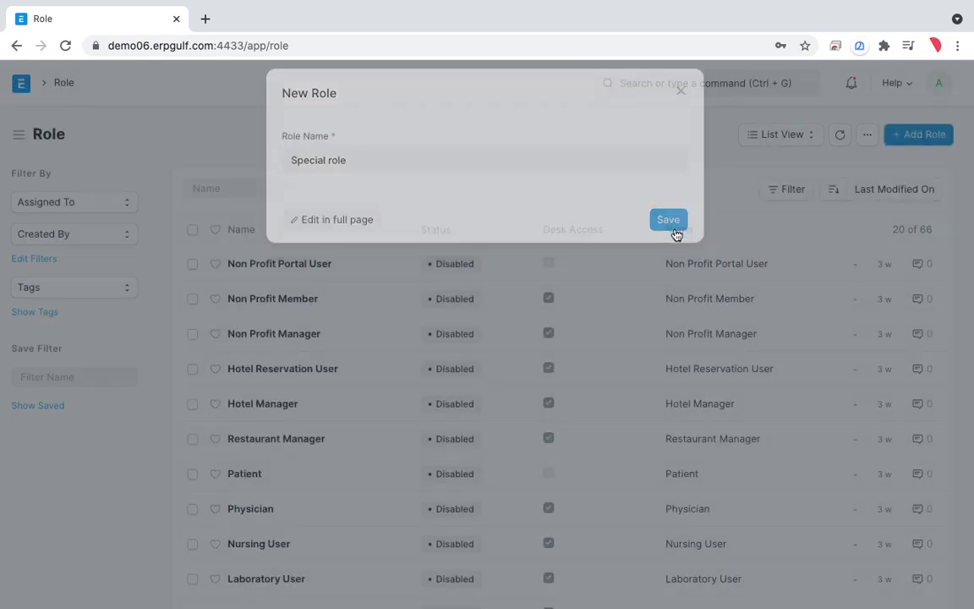
pyautogui.hotkey('ctrl', 'f')
pyautogui.write('spec')
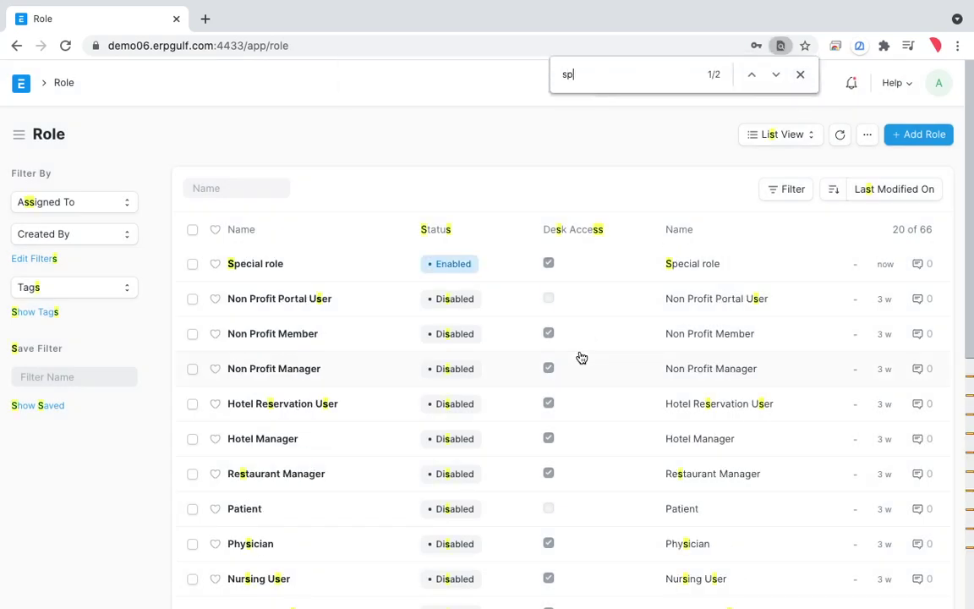
pyautogui.click(269, 266)
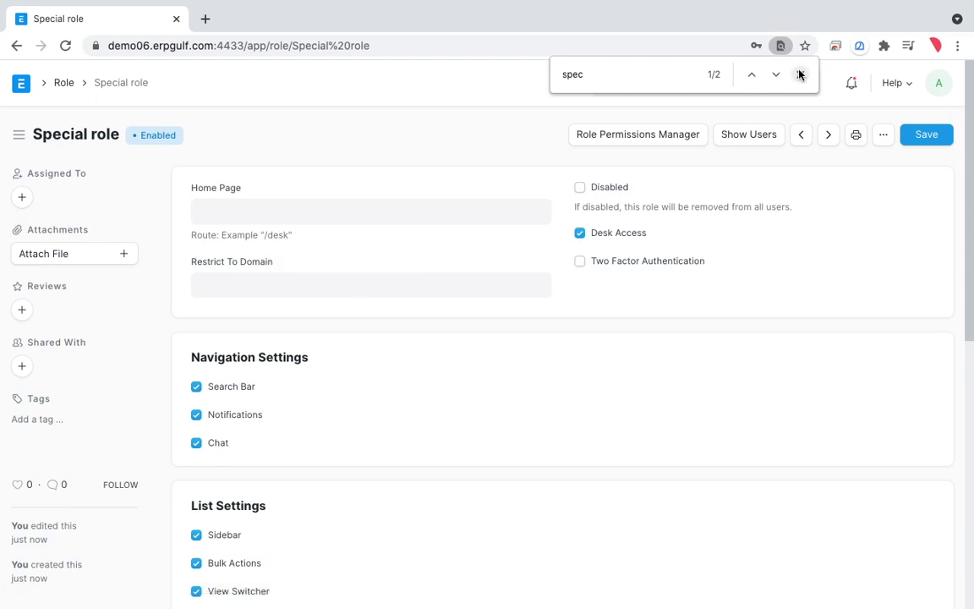
pyautogui.scroll(-4, 620, 363)
pyautogui.scroll(5, 620, 363)
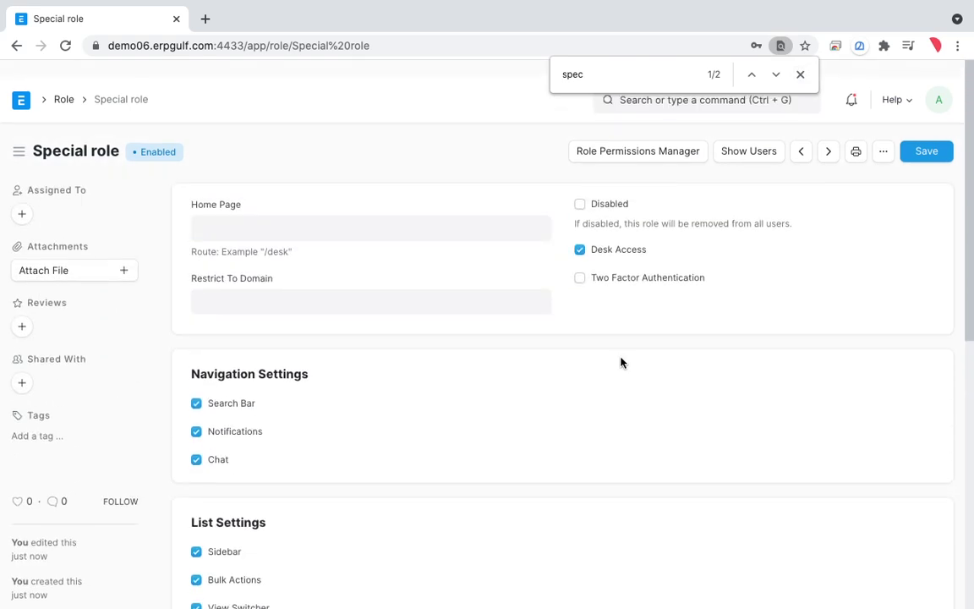
pyautogui.scroll(-1, 620, 363)
# Step: Open the Role Permissions Manager for Special role and select the Quotation document type
pyautogui.click(667, 137)
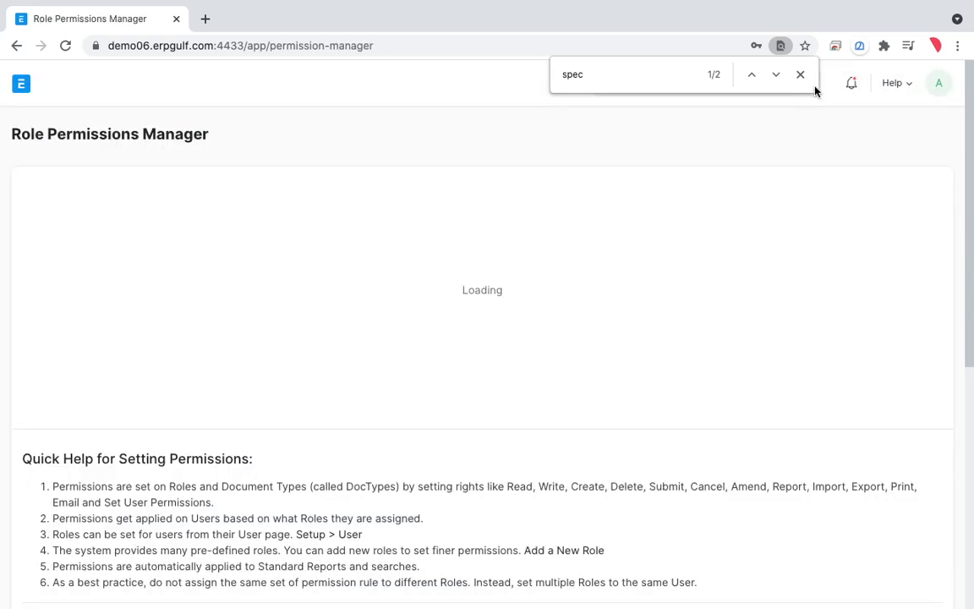
pyautogui.click(800, 75)
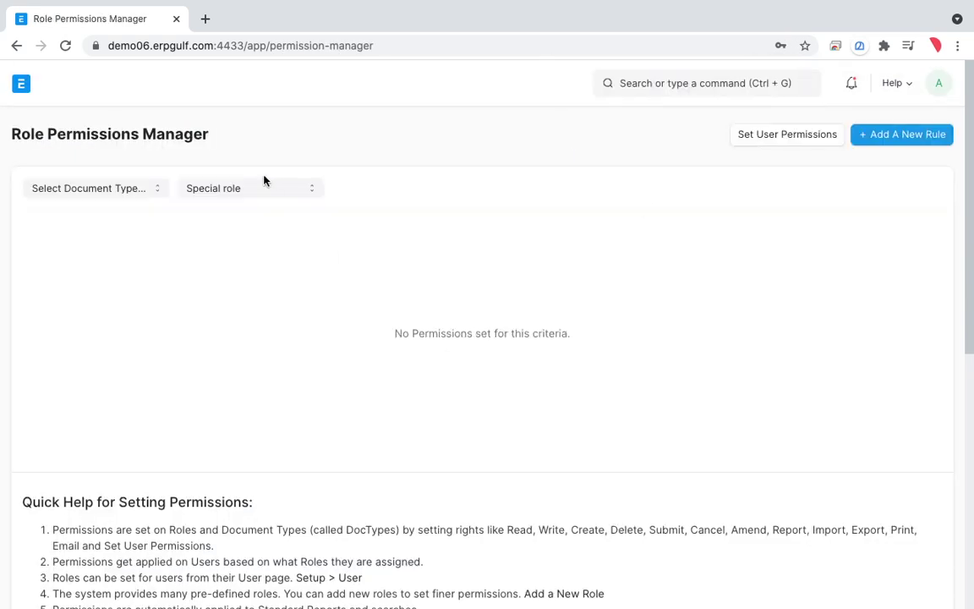
pyautogui.click(148, 189)
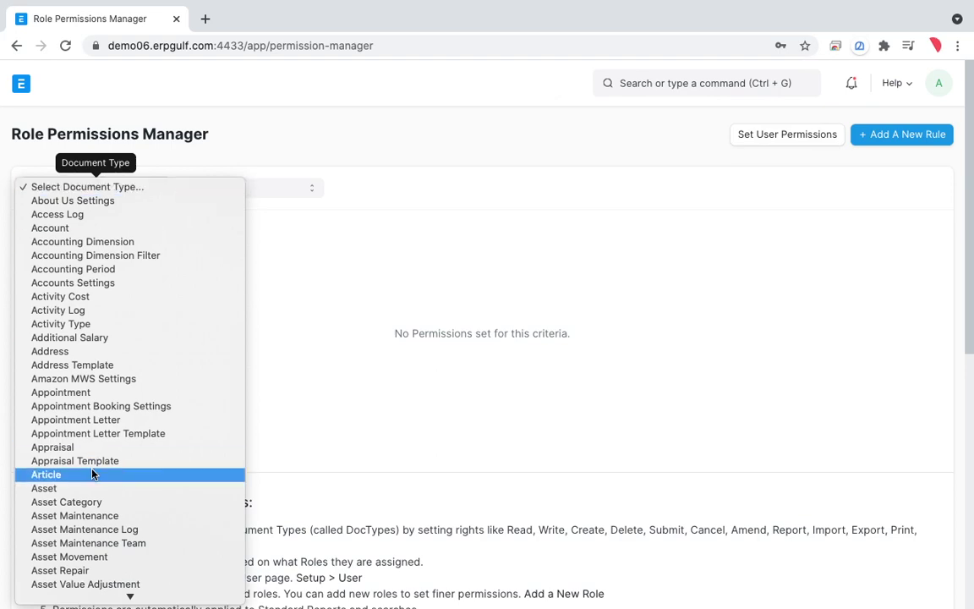
pyautogui.scroll(-10, 93, 474)
pyautogui.scroll(-10, 94, 475)
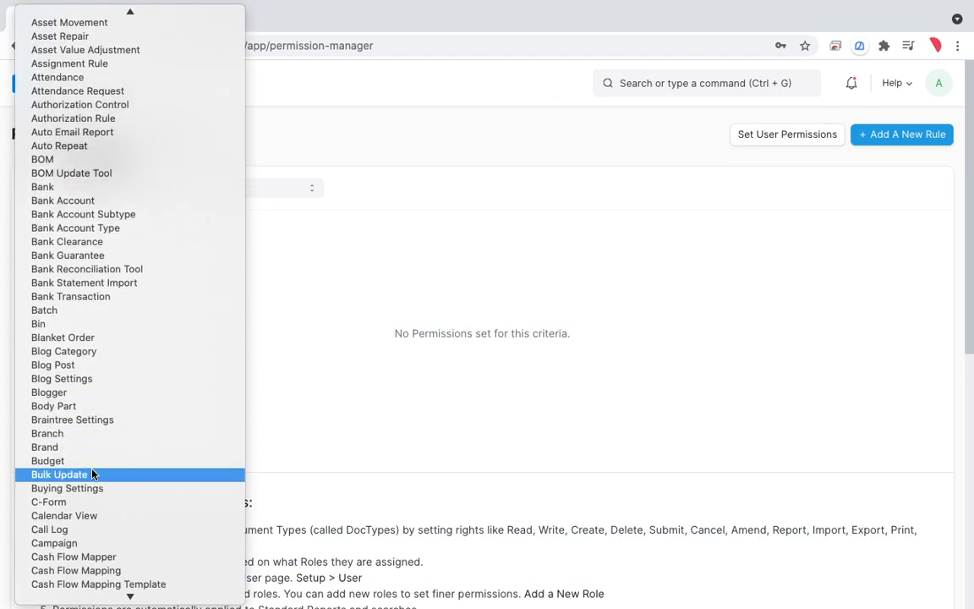
pyautogui.scroll(-10, 93, 474)
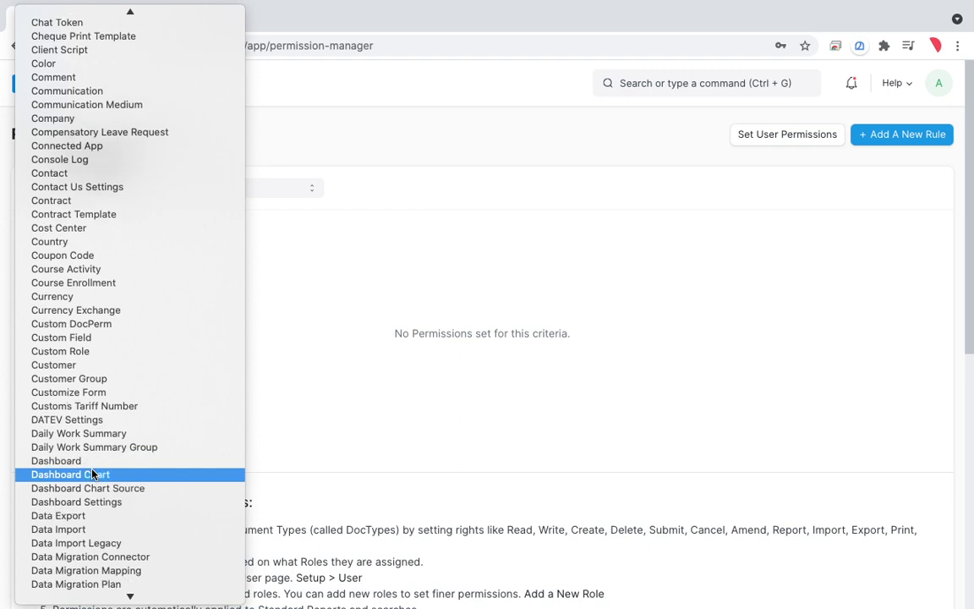
pyautogui.scroll(-3, 93, 474)
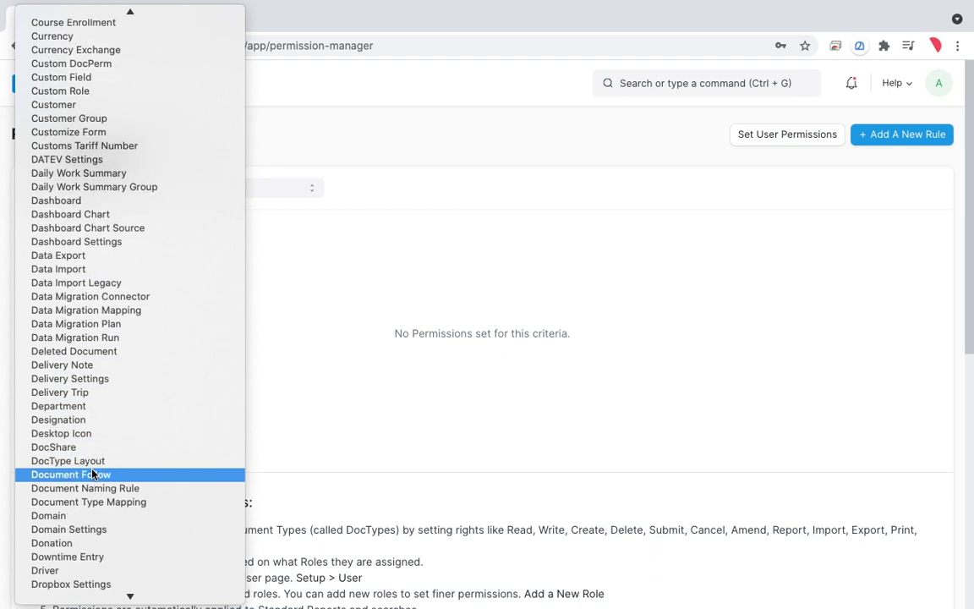
pyautogui.scroll(-2, 93, 474)
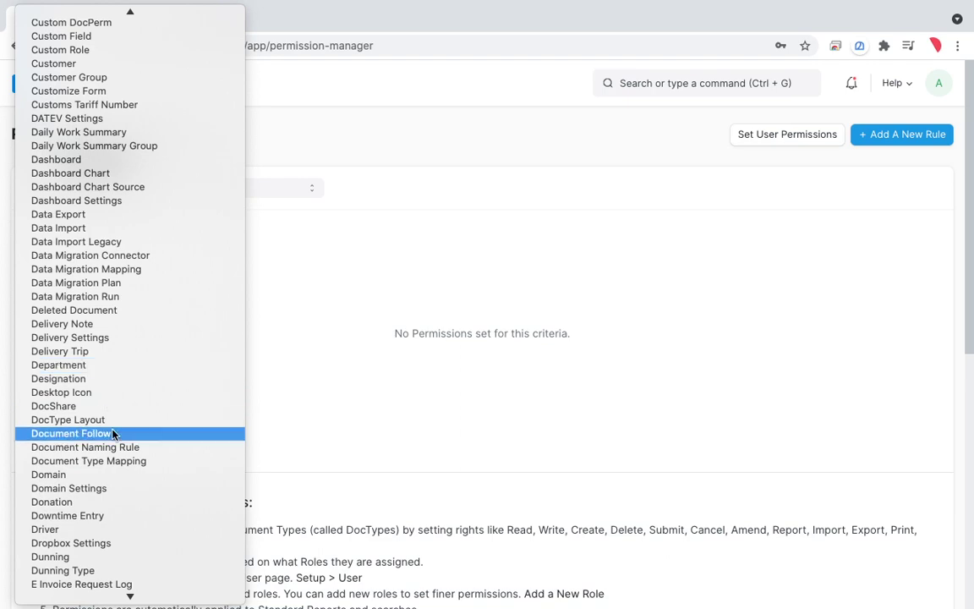
pyautogui.scroll(-6, 112, 433)
pyautogui.scroll(-4, 113, 433)
pyautogui.press('q')
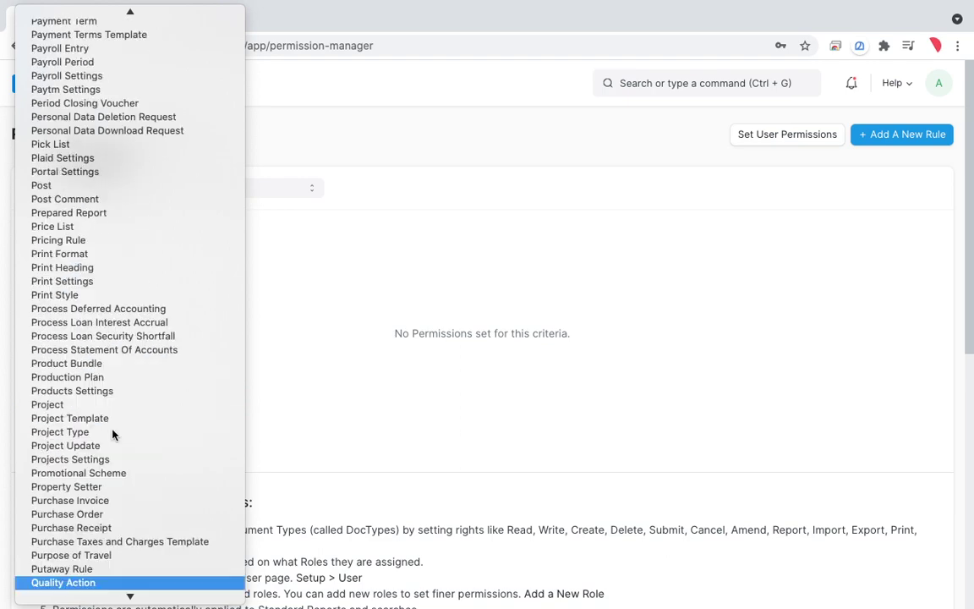
pyautogui.scroll(-5, 100, 568)
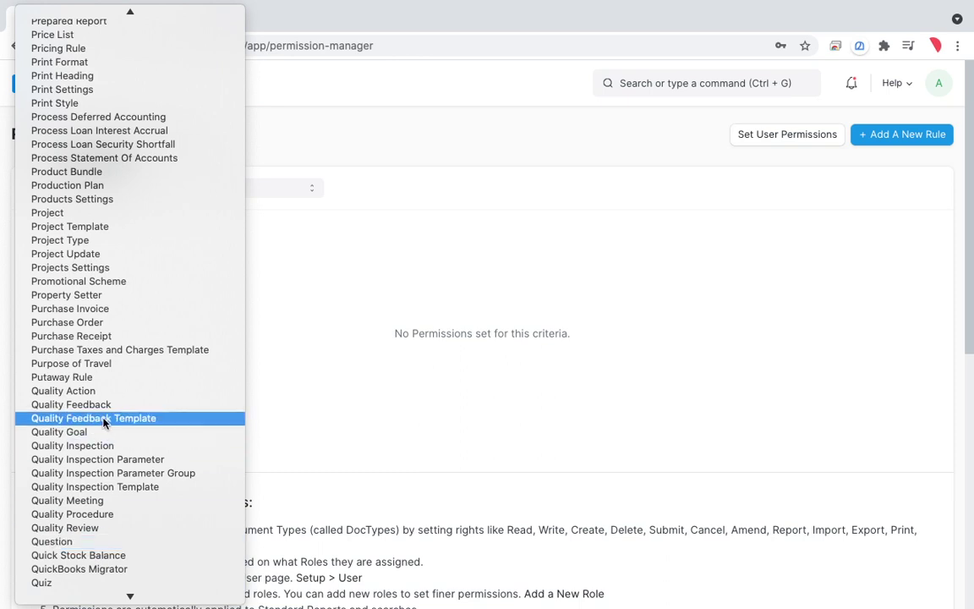
pyautogui.scroll(-3, 99, 499)
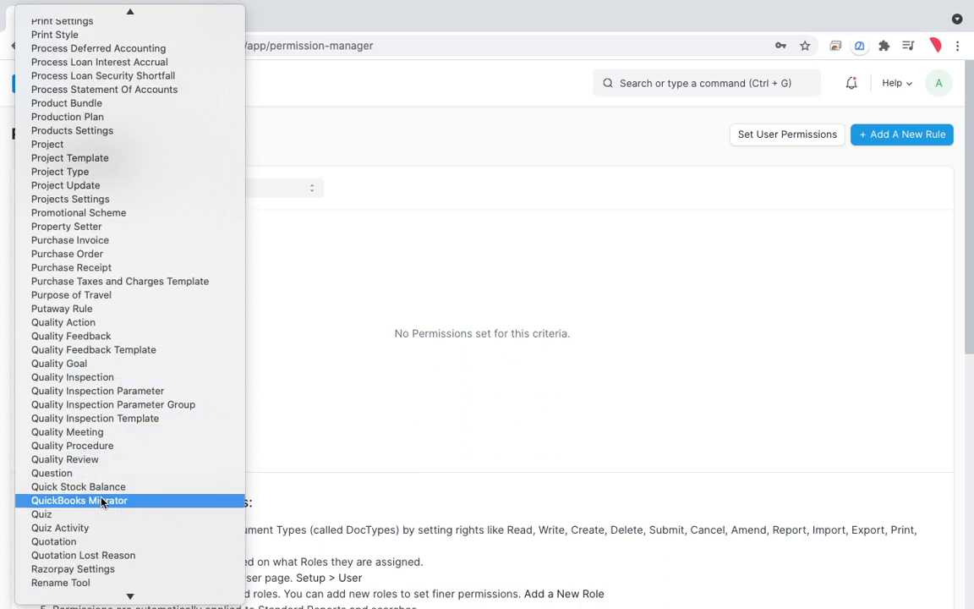
pyautogui.click(103, 515)
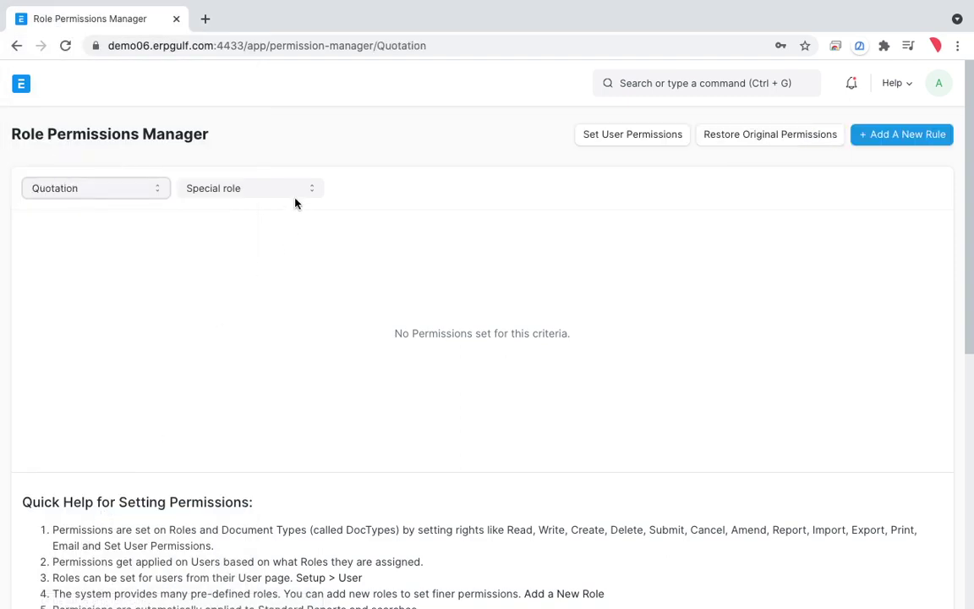
# Step: Keep Special role selected as the role filter
pyautogui.click(298, 188)
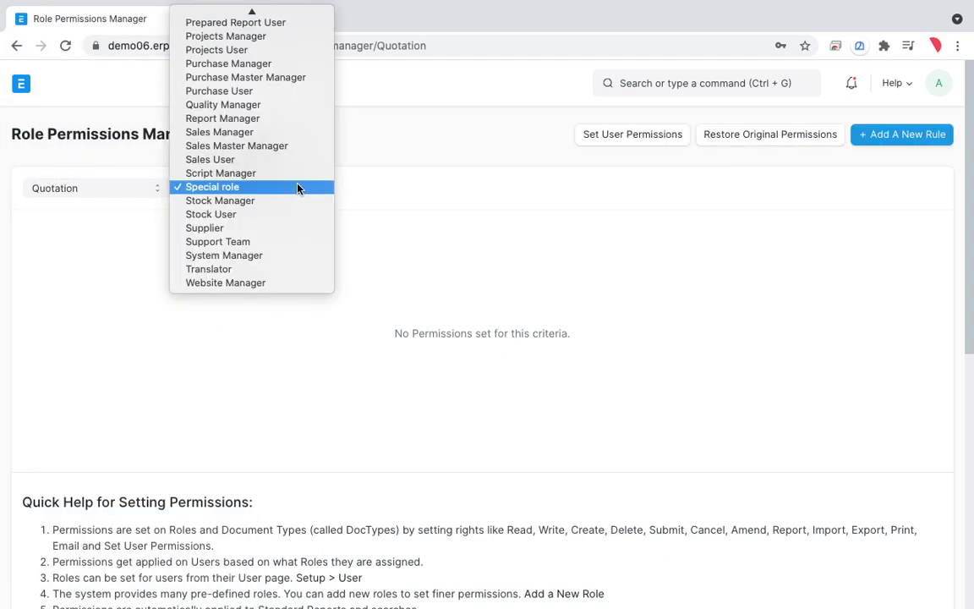
pyautogui.click(429, 151)
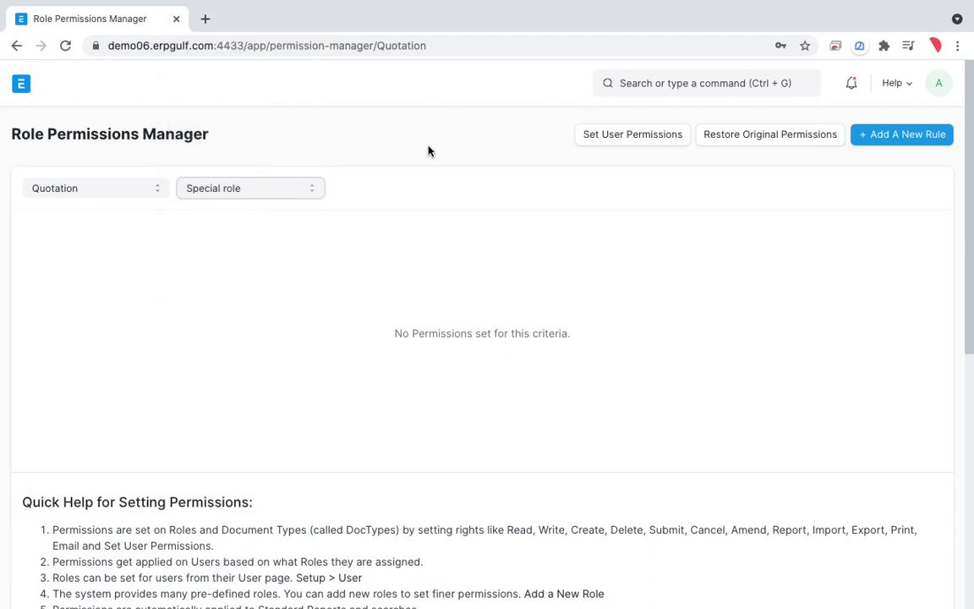
pyautogui.click(311, 191)
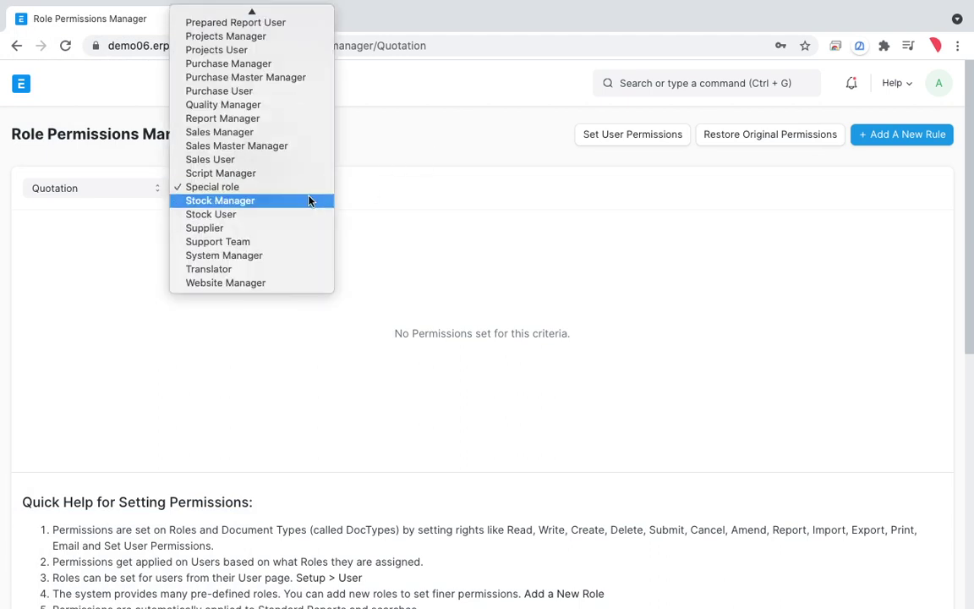
pyautogui.click(309, 192)
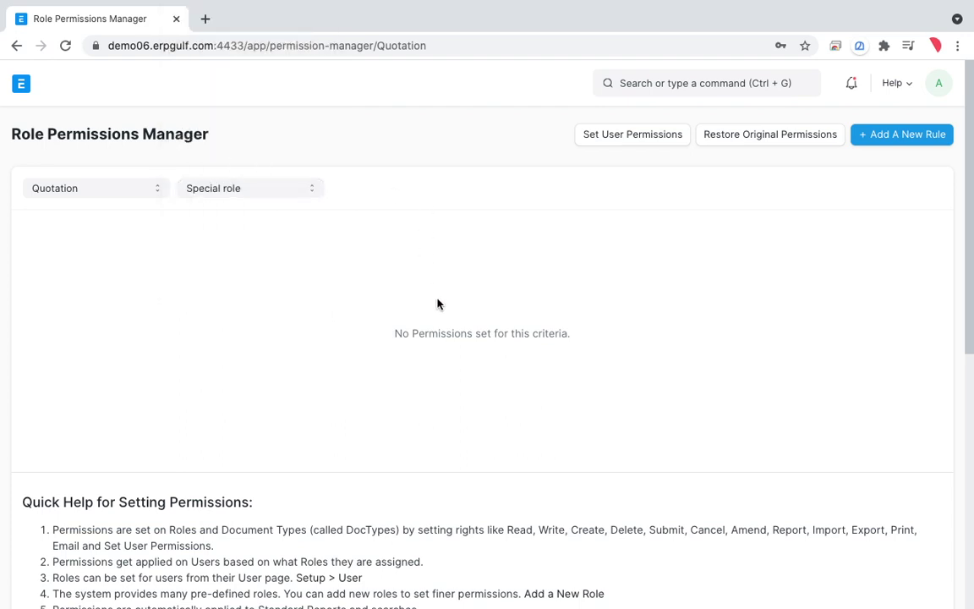
# Step: Add a level 0 Quotation rule for Special role granting Read and Export, then go back
pyautogui.click(898, 139)
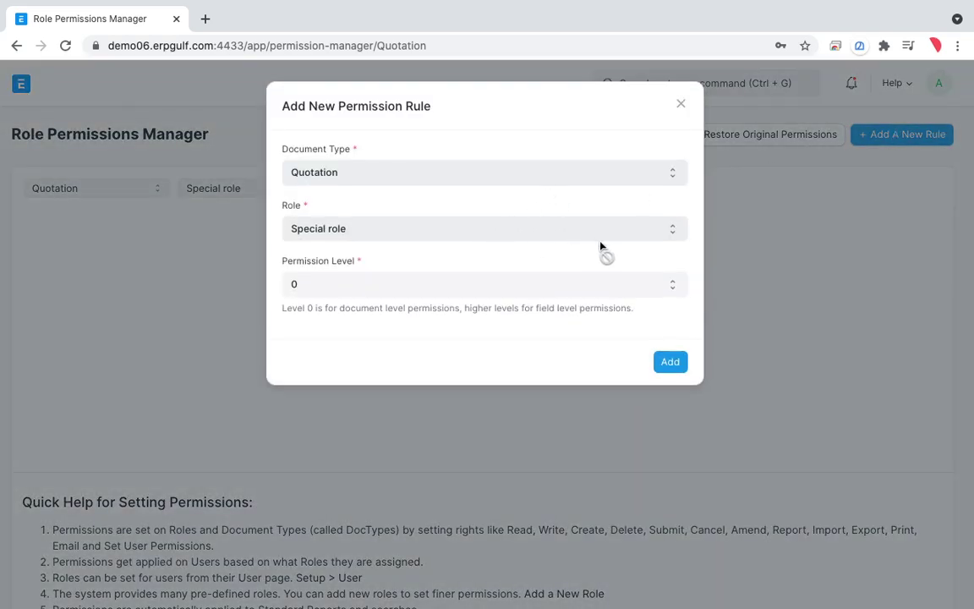
pyautogui.click(670, 367)
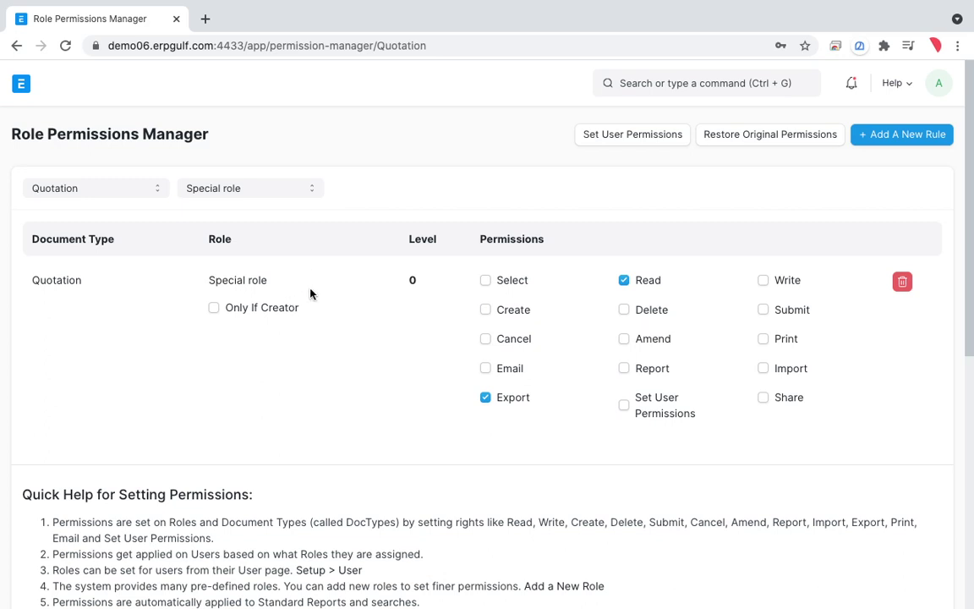
pyautogui.hotkey('ctrl', 'shift', 'a')
pyautogui.moveTo(517, 254)
pyautogui.mouseDown()
pyautogui.moveTo(461, 264)
pyautogui.moveTo(532, 302)
pyautogui.moveTo(537, 338)
pyautogui.moveTo(535, 305)
pyautogui.moveTo(502, 400)
pyautogui.mouseUp()
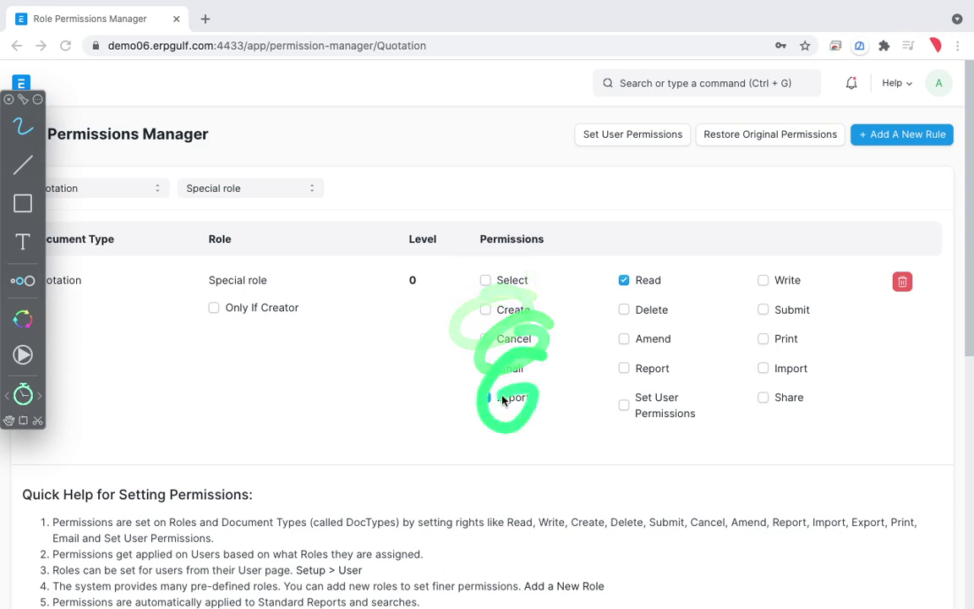
pyautogui.moveTo(670, 307)
pyautogui.mouseDown()
pyautogui.moveTo(635, 305)
pyautogui.moveTo(680, 350)
pyautogui.moveTo(676, 436)
pyautogui.mouseUp()
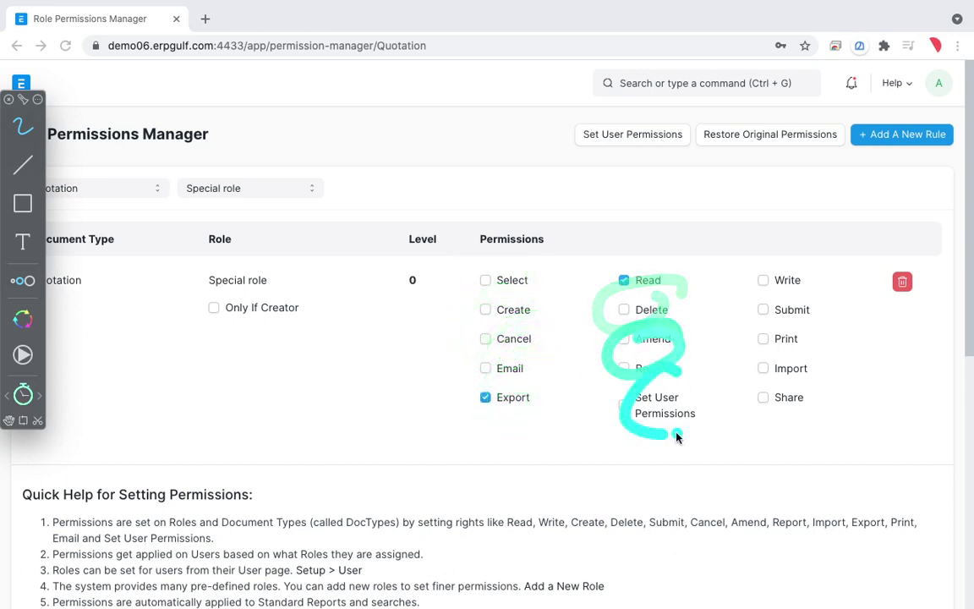
pyautogui.moveTo(814, 271)
pyautogui.mouseDown()
pyautogui.moveTo(822, 278)
pyautogui.moveTo(777, 296)
pyautogui.moveTo(804, 282)
pyautogui.moveTo(740, 275)
pyautogui.moveTo(828, 278)
pyautogui.moveTo(739, 330)
pyautogui.moveTo(737, 321)
pyautogui.moveTo(812, 323)
pyautogui.moveTo(837, 292)
pyautogui.moveTo(788, 278)
pyautogui.moveTo(784, 309)
pyautogui.moveTo(729, 327)
pyautogui.mouseUp()
pyautogui.moveTo(729, 292)
pyautogui.mouseDown()
pyautogui.moveTo(772, 328)
pyautogui.moveTo(816, 334)
pyautogui.mouseUp()
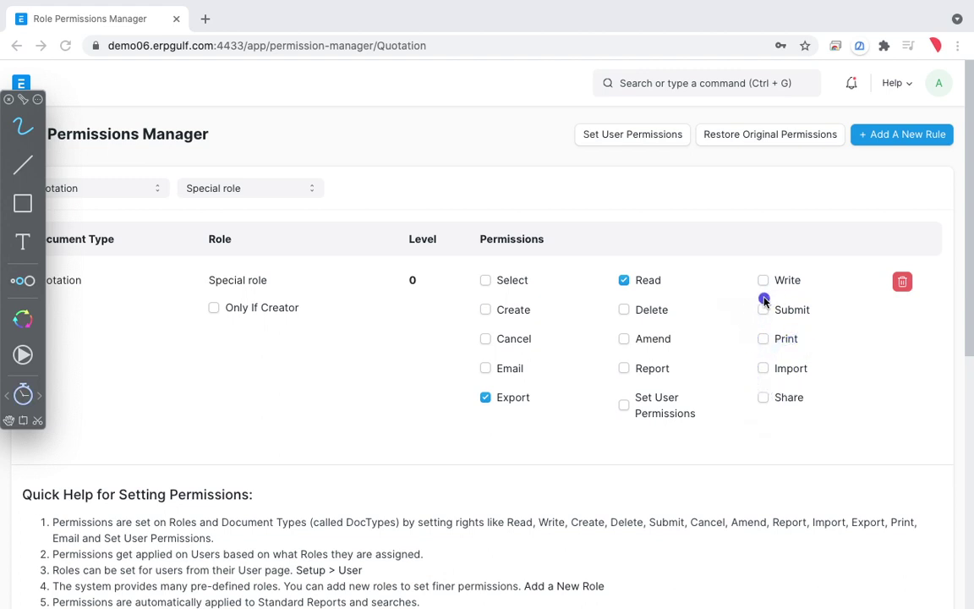
pyautogui.moveTo(752, 279); pyautogui.dragTo(821, 277)
pyautogui.press('Escape')
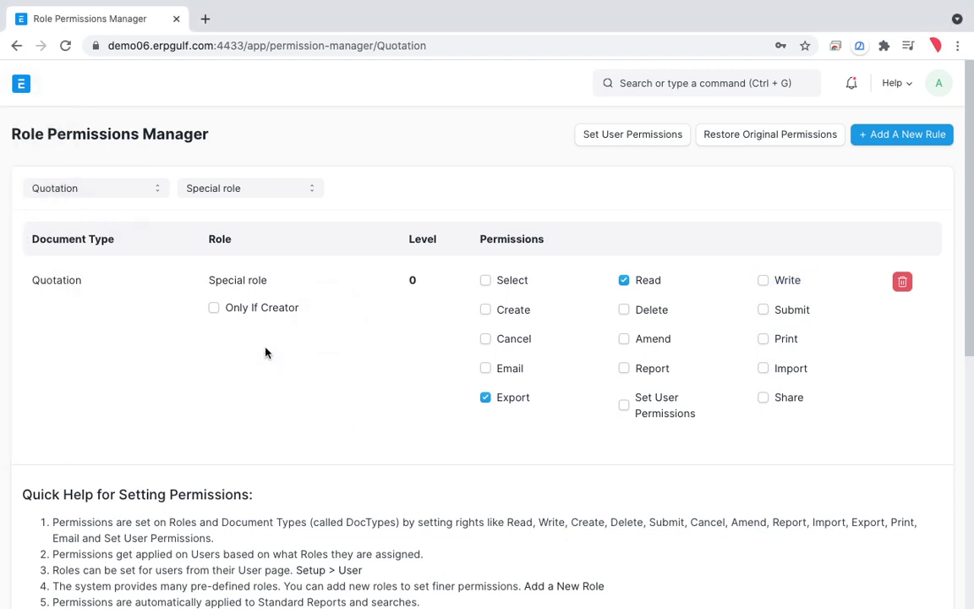
pyautogui.click(12, 48)
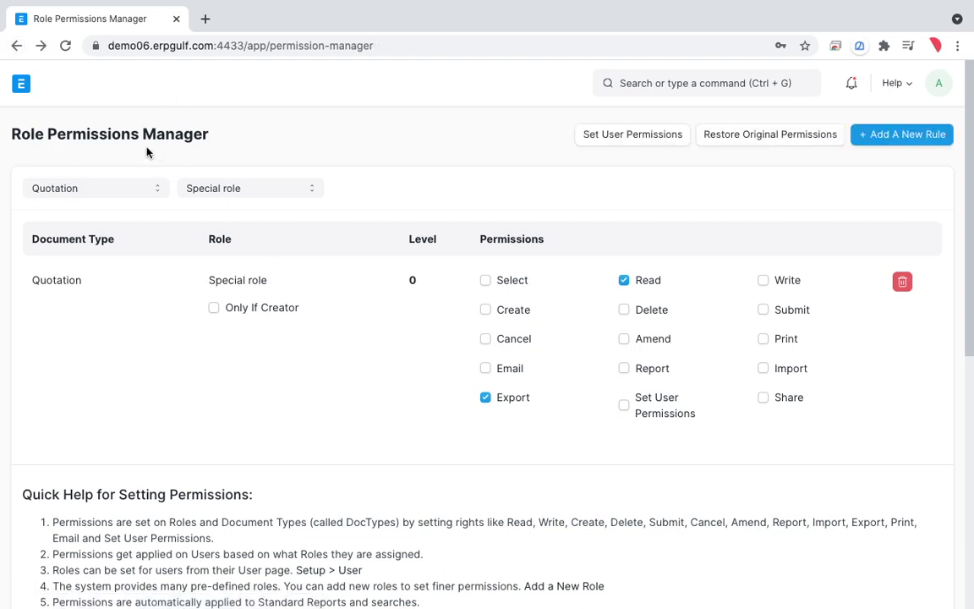
# Step: Search 'user', open the User List and open the system user's record
pyautogui.click(662, 84)
pyautogui.write('user')
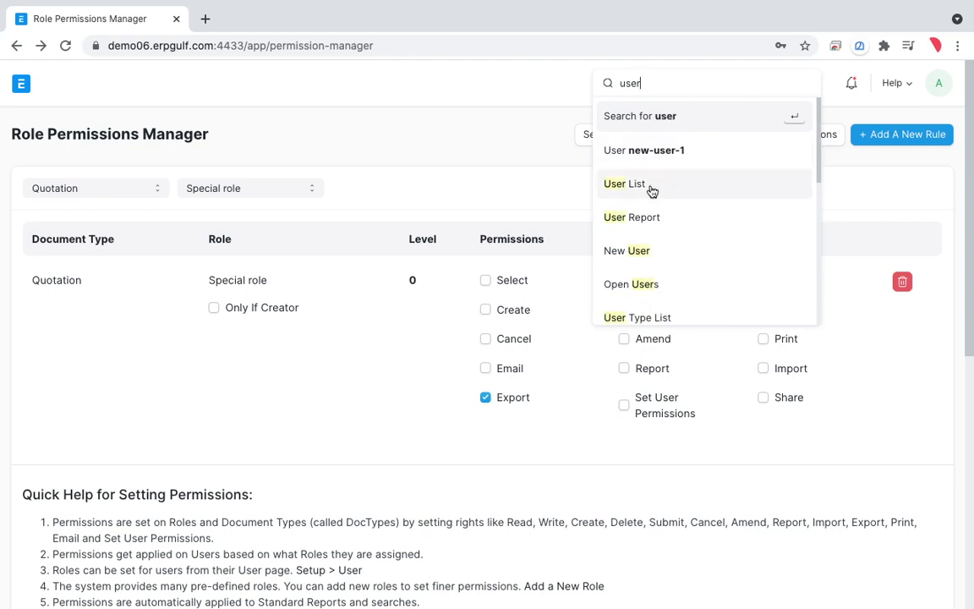
pyautogui.click(648, 184)
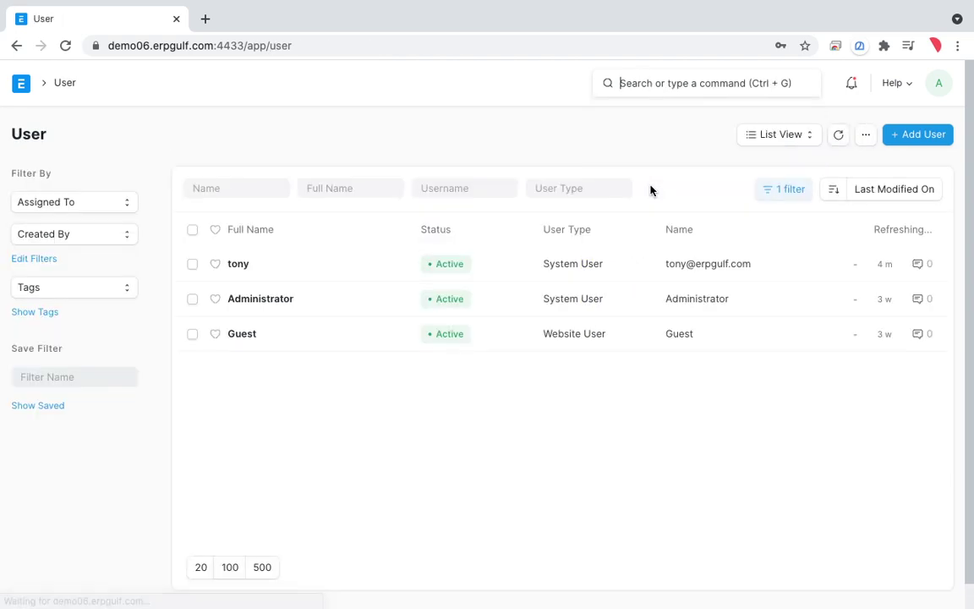
pyautogui.click(239, 265)
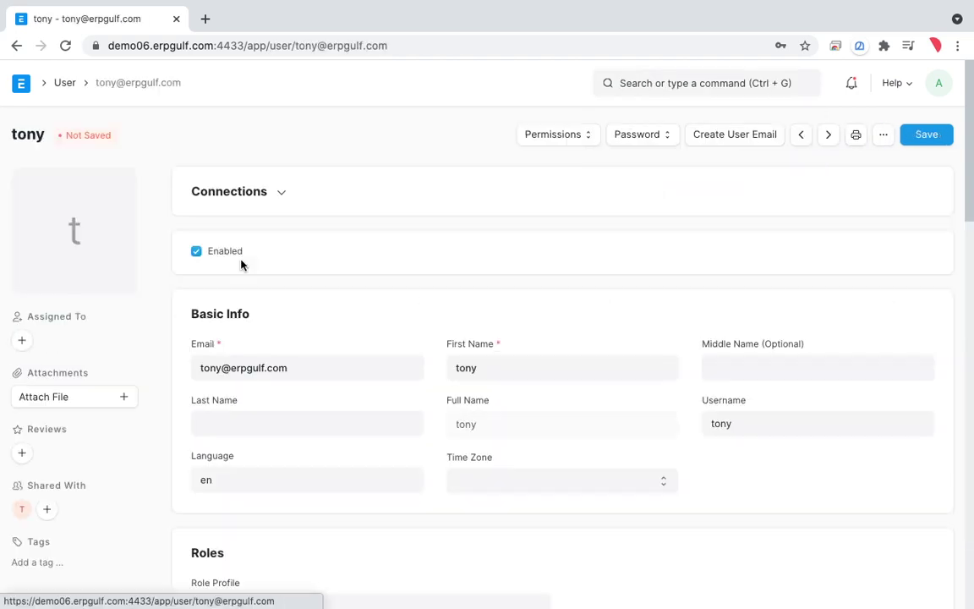
pyautogui.scroll(-10, 452, 418)
pyautogui.scroll(2, 452, 418)
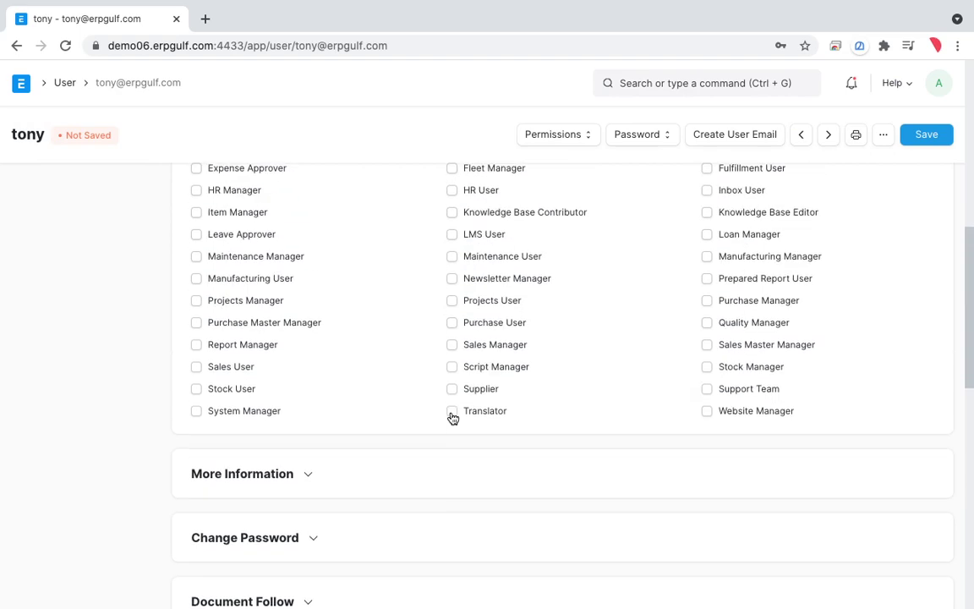
# Step: Look for Special role on the user's page, then reload with the cache cleared
pyautogui.hotkey('ctrl', 'f')
pyautogui.write('spe')
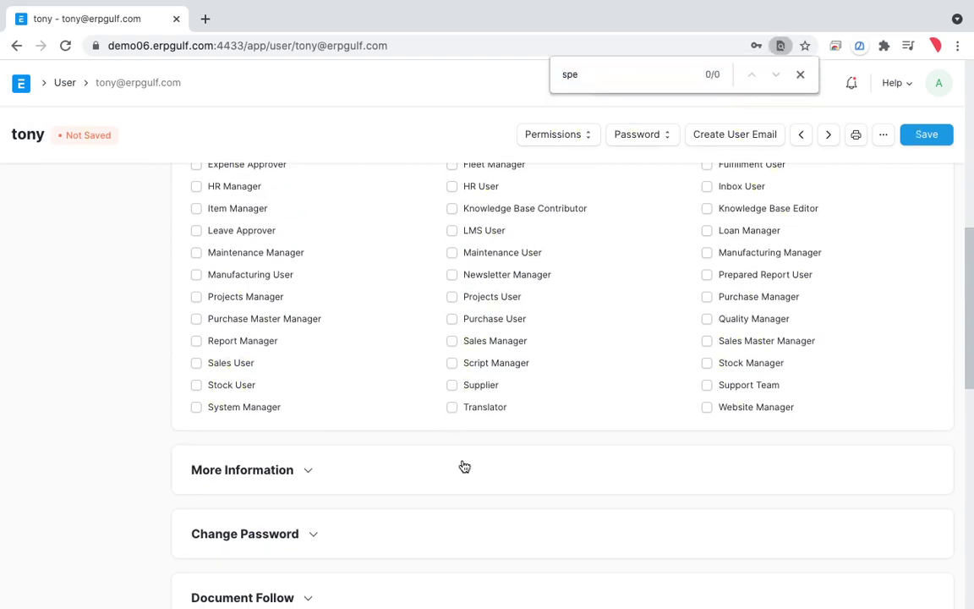
pyautogui.scroll(4, 461, 465)
pyautogui.scroll(-5, 464, 466)
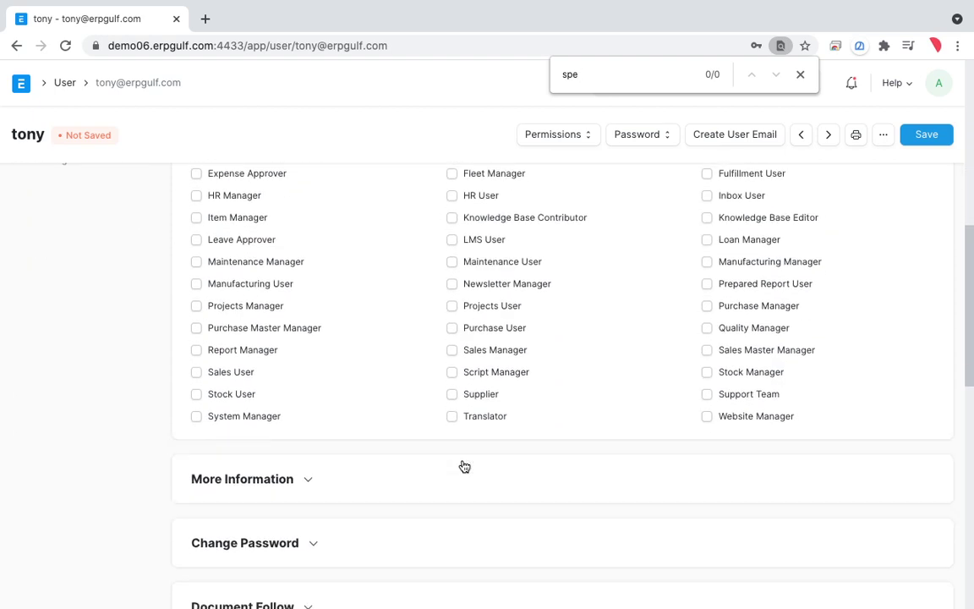
pyautogui.click(799, 77)
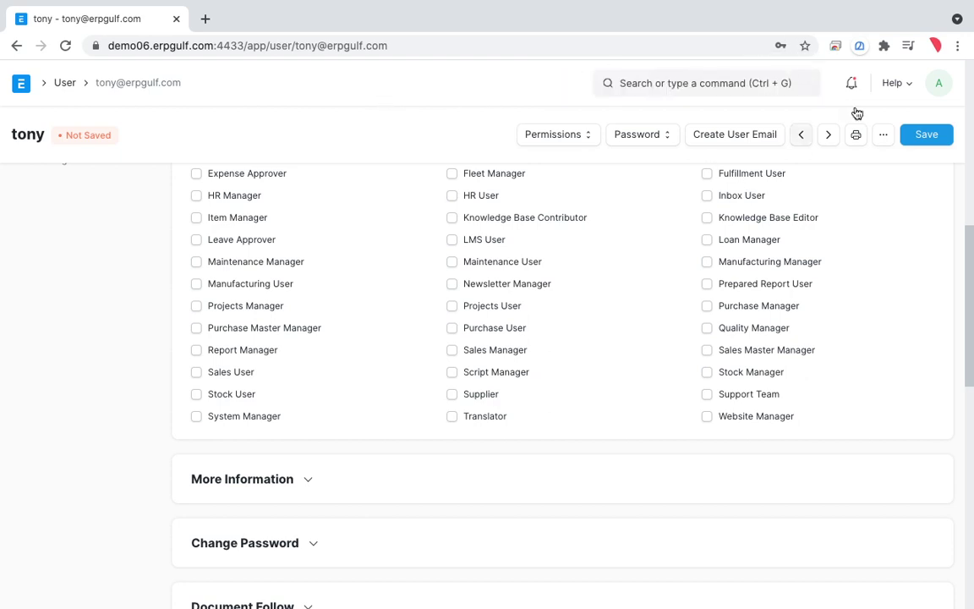
pyautogui.click(940, 86)
pyautogui.click(864, 203)
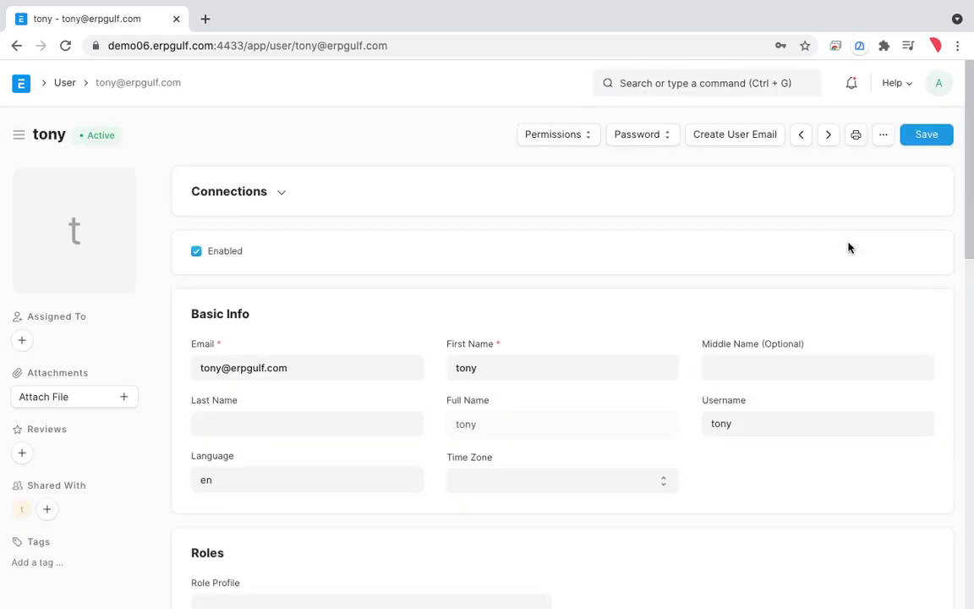
pyautogui.scroll(-10, 778, 380)
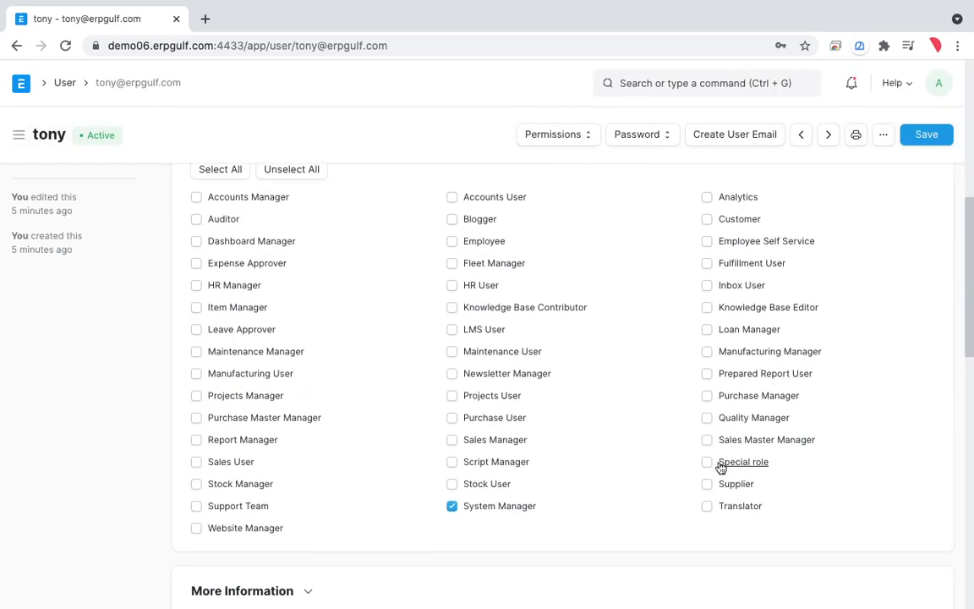
pyautogui.click(708, 463)
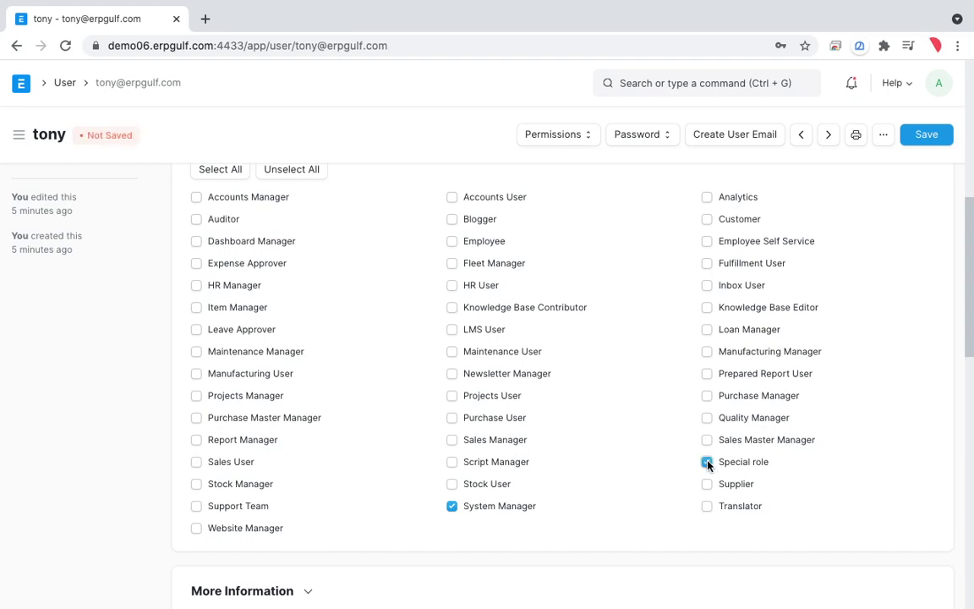
pyautogui.click(452, 506)
pyautogui.scroll(1, 627, 375)
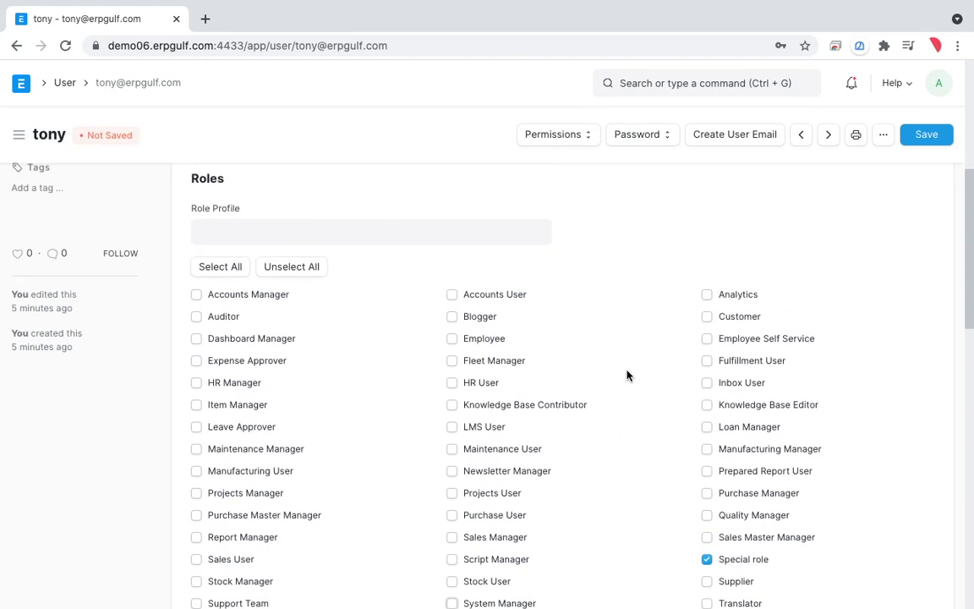
pyautogui.scroll(3, 626, 376)
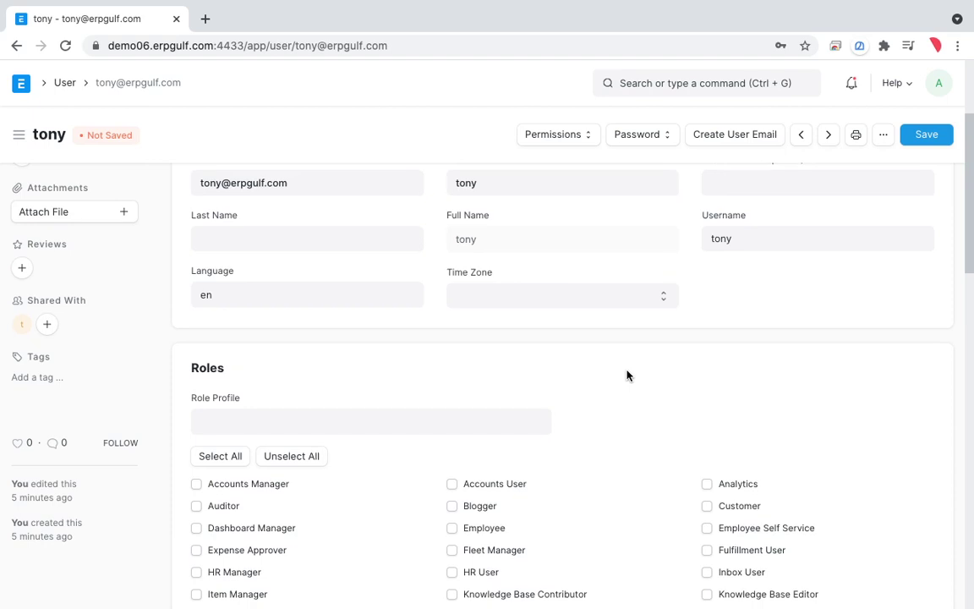
pyautogui.scroll(-4, 627, 375)
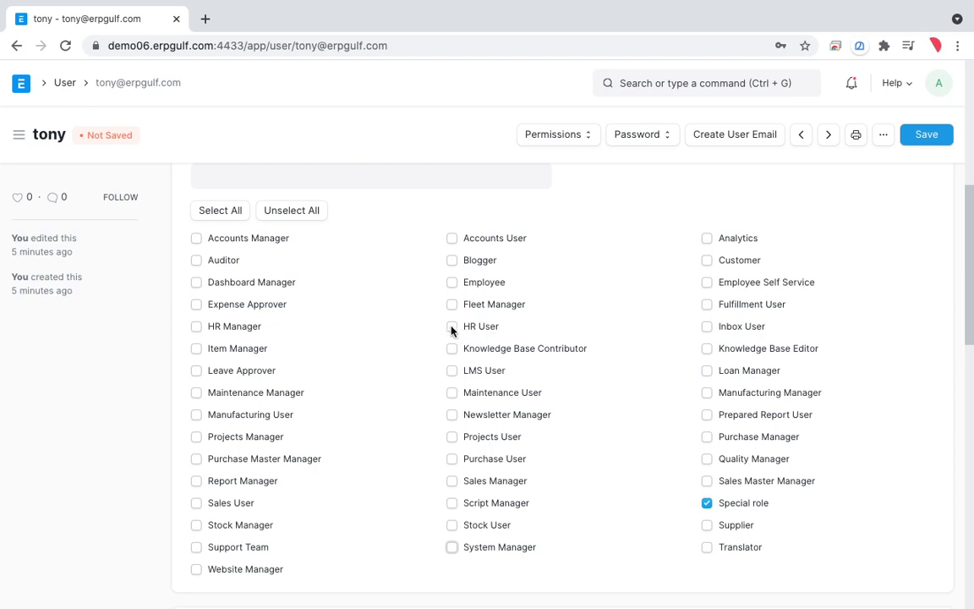
pyautogui.click(452, 328)
pyautogui.click(929, 135)
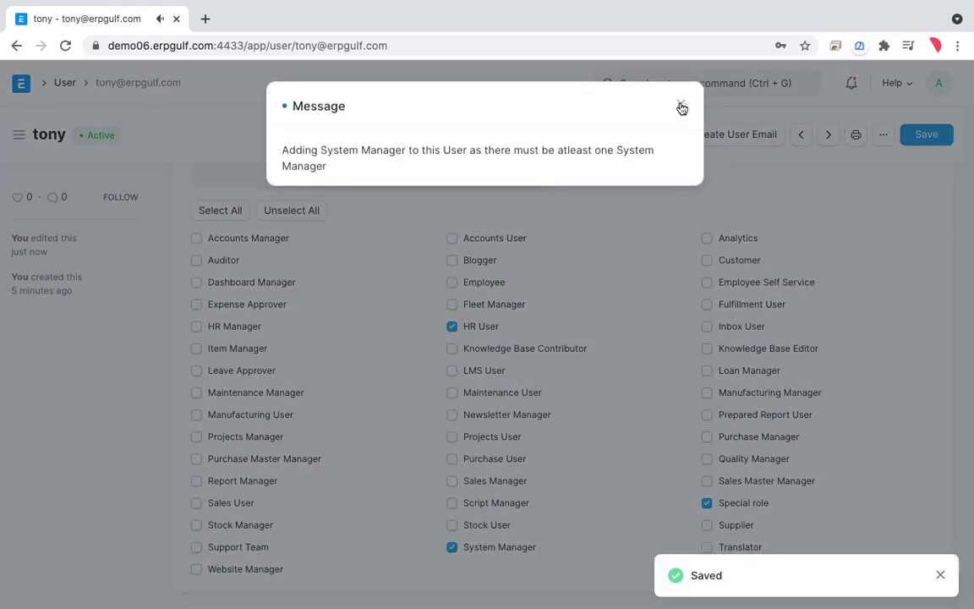
pyautogui.click(681, 104)
pyautogui.scroll(5, 636, 192)
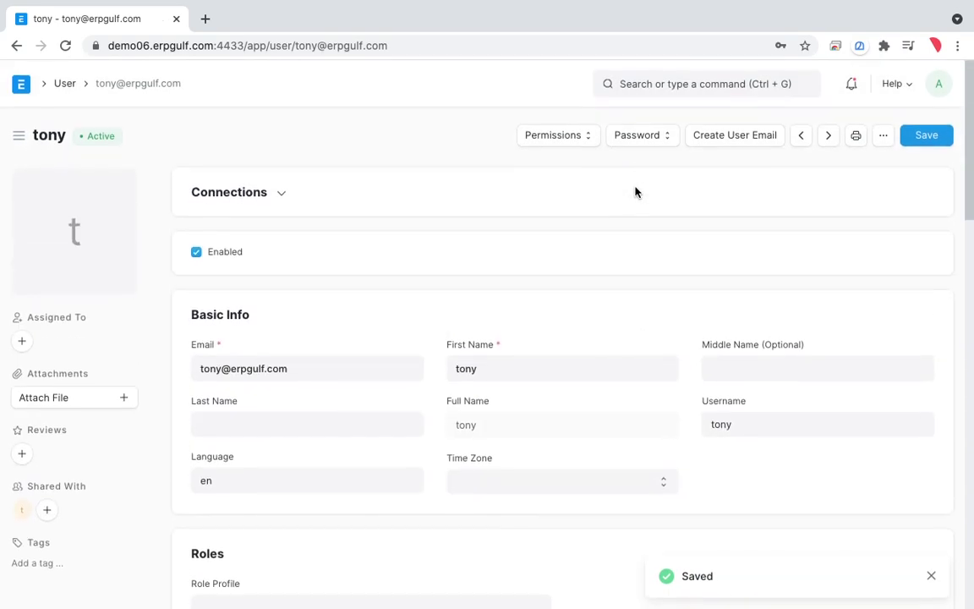
pyautogui.scroll(-5, 635, 203)
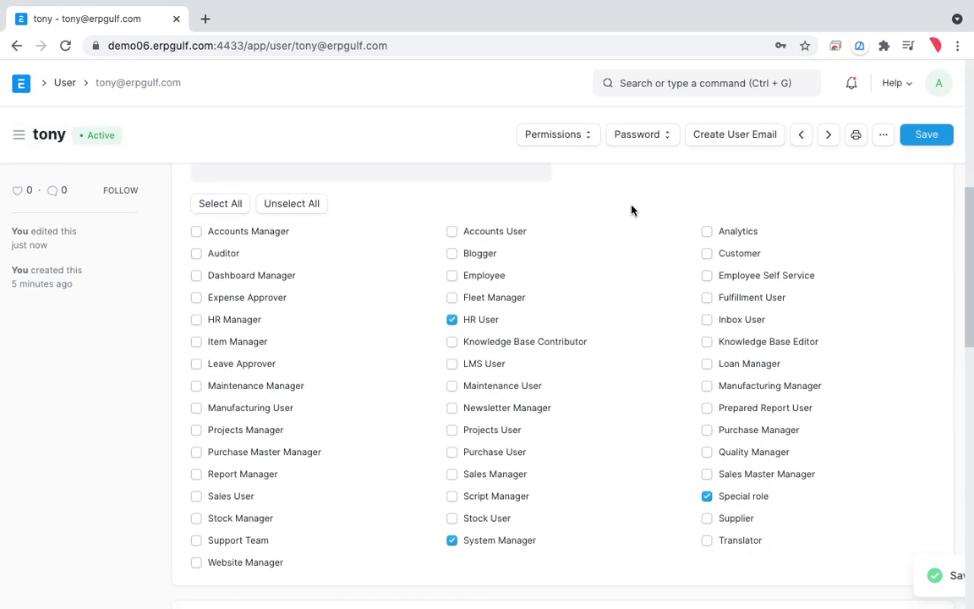
pyautogui.scroll(3, 562, 581)
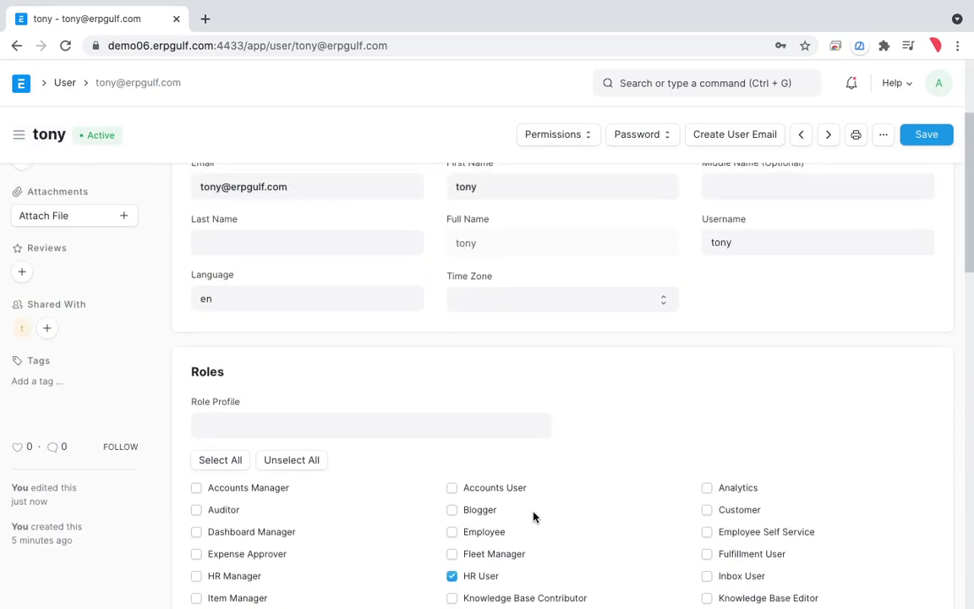
pyautogui.click(466, 424)
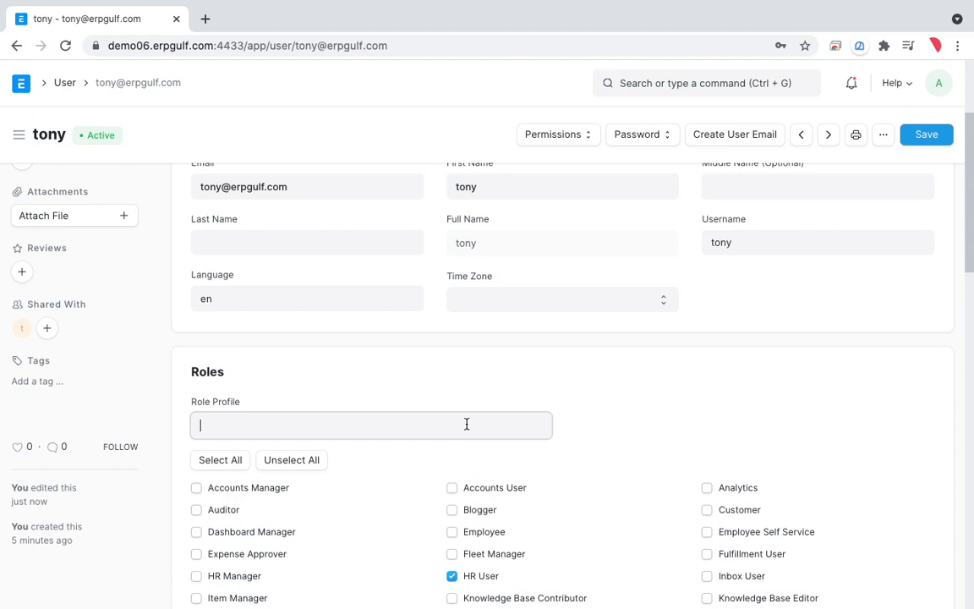
pyautogui.hotkey('ctrl', 'shift', 'a')
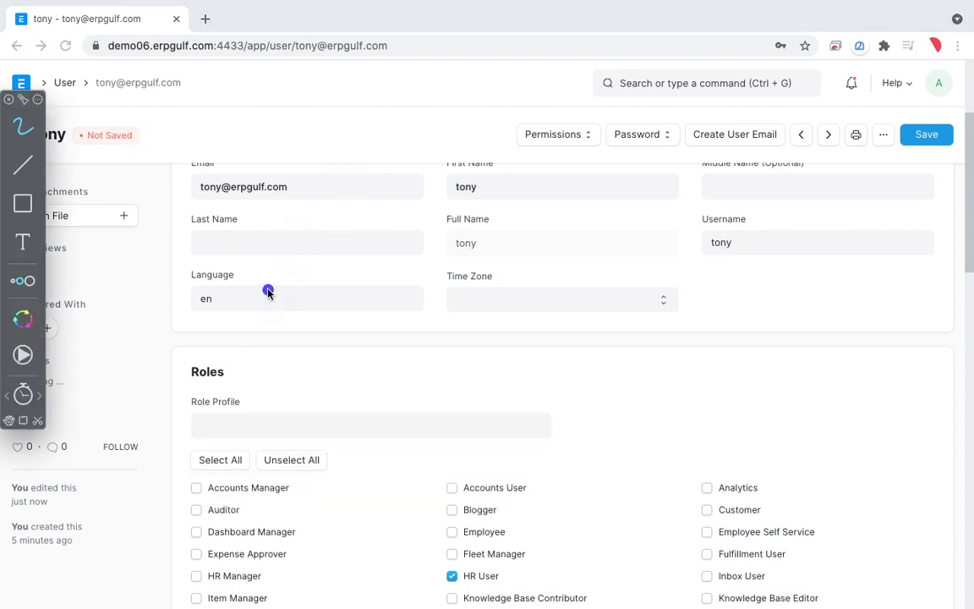
pyautogui.moveTo(253, 373)
pyautogui.mouseDown()
pyautogui.moveTo(163, 456)
pyautogui.moveTo(271, 363)
pyautogui.moveTo(185, 402)
pyautogui.mouseUp()
# Step: Search 'profile' and open the Role Profile list
pyautogui.hotkey('ctrl', 'shift', 'a')
pyautogui.click(652, 91)
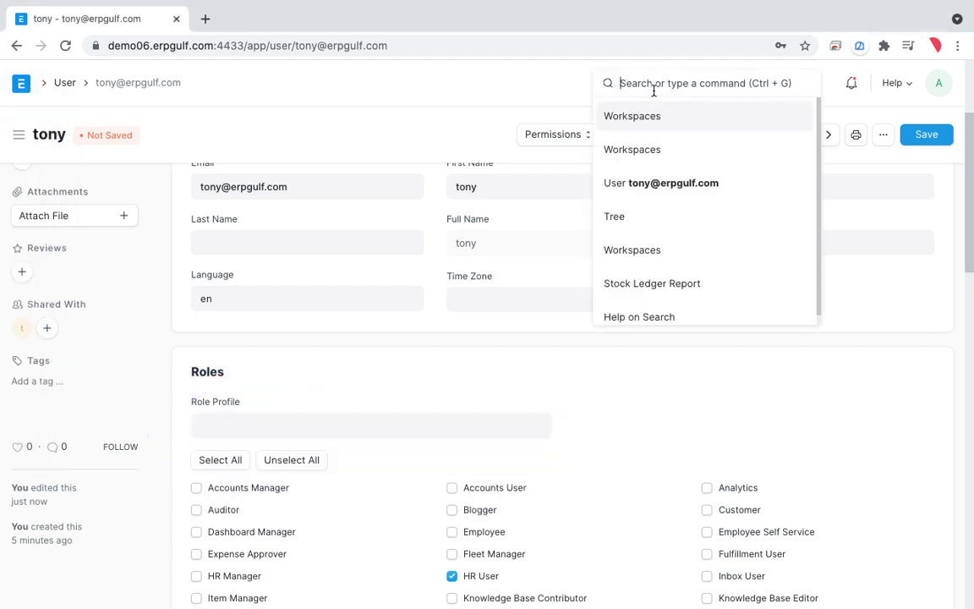
pyautogui.write('profil')
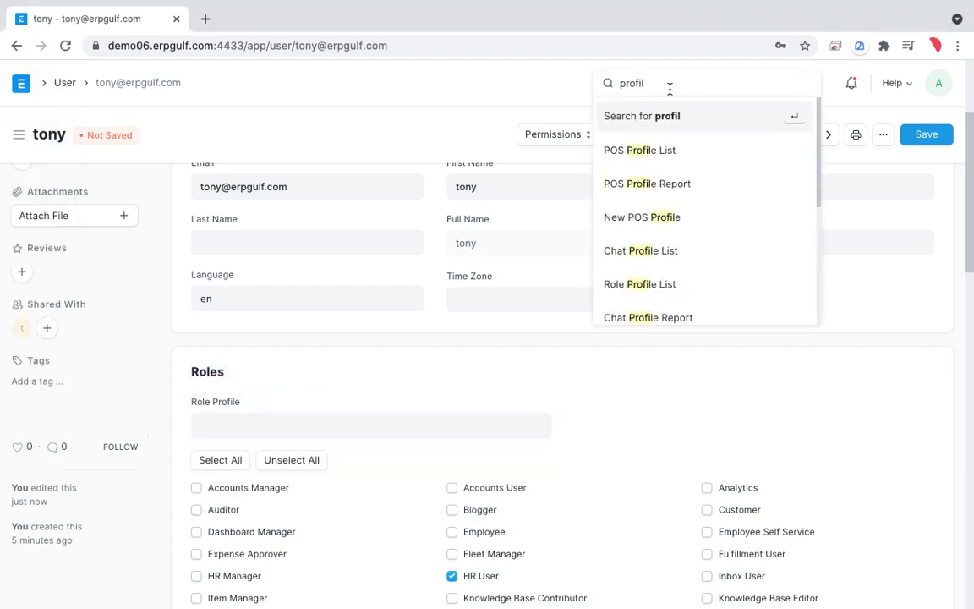
pyautogui.press('BackSpace')
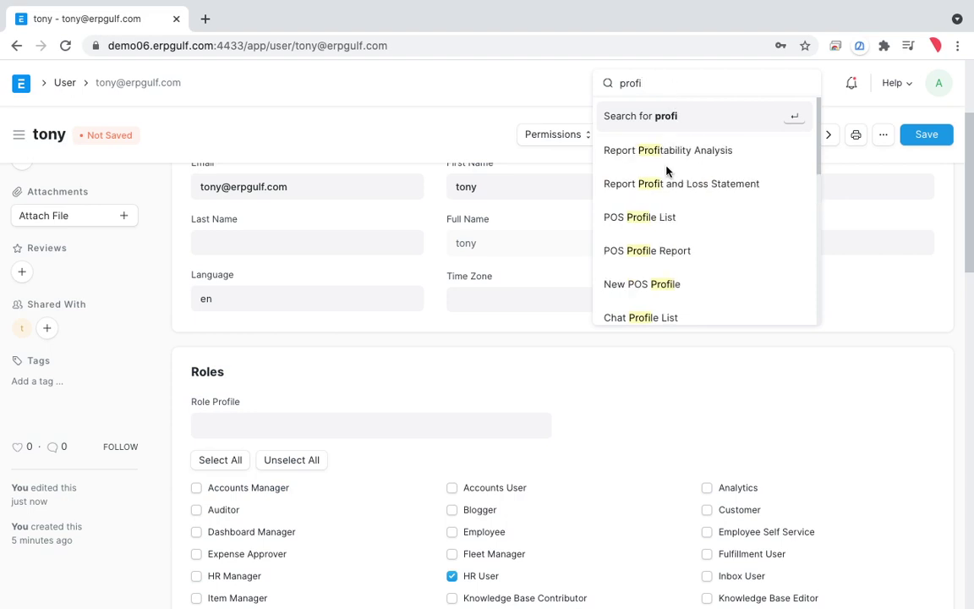
pyautogui.scroll(-1, 667, 196)
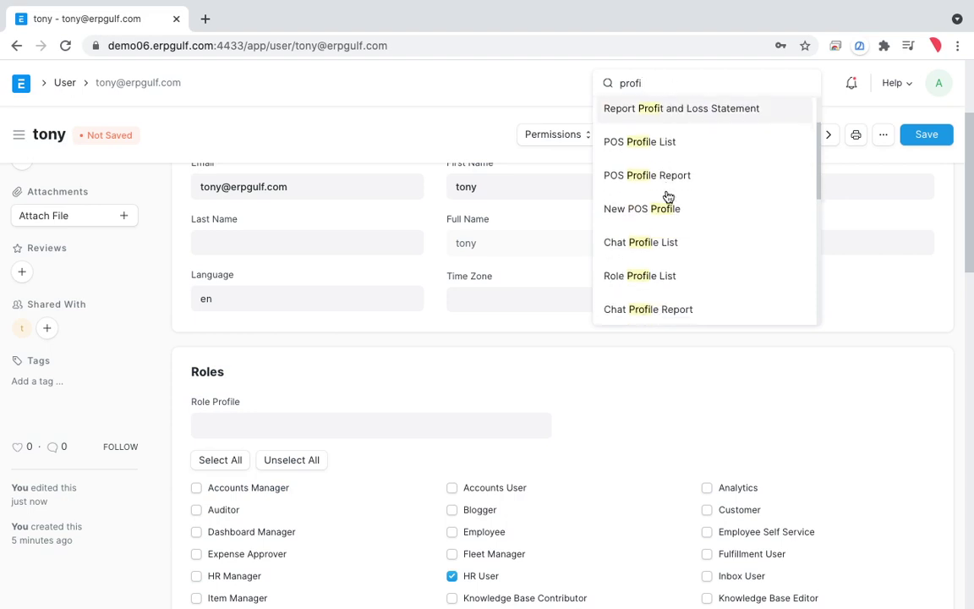
pyautogui.scroll(-1, 667, 196)
pyautogui.click(667, 211)
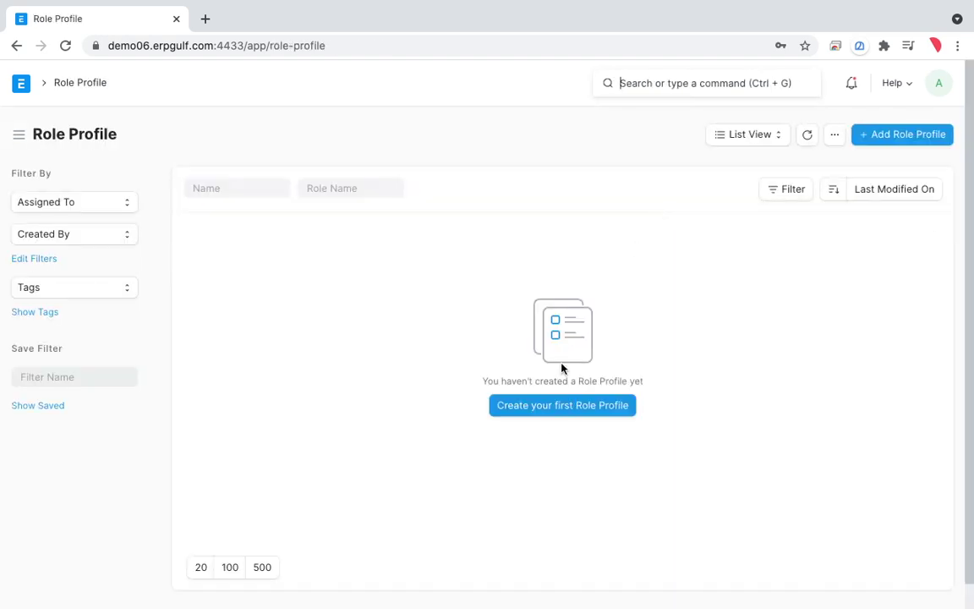
# Step: Create and save a role profile named 'Profile-01-for-new-staff'
pyautogui.click(564, 410)
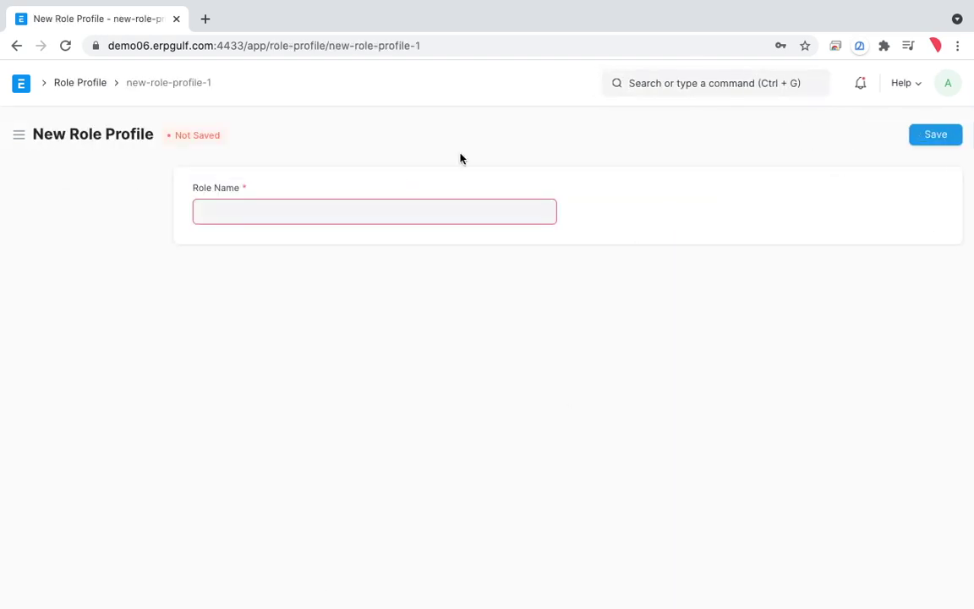
pyautogui.click(447, 211)
pyautogui.write('Profile-01-for')
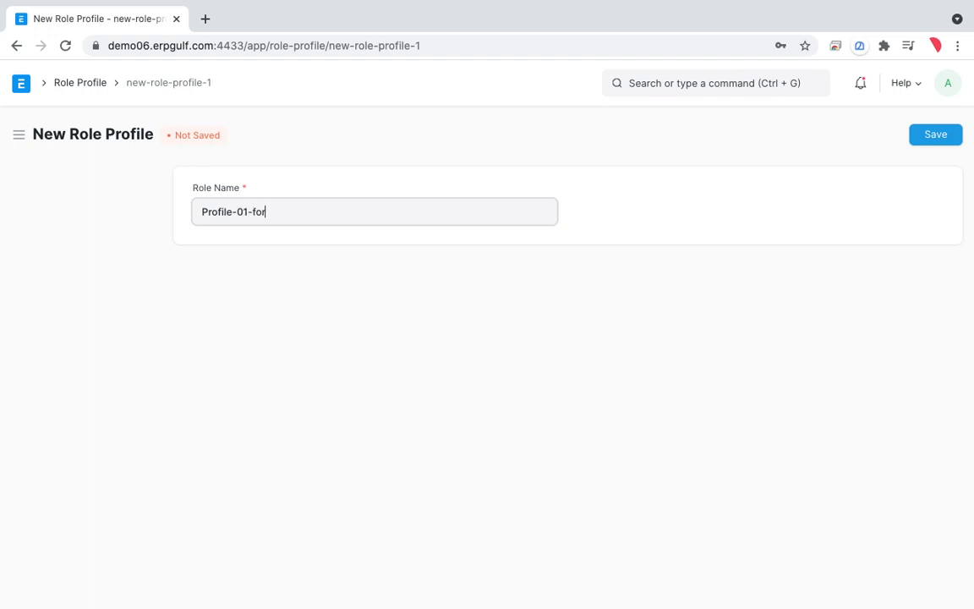
pyautogui.write('-new-staff')
pyautogui.click(936, 142)
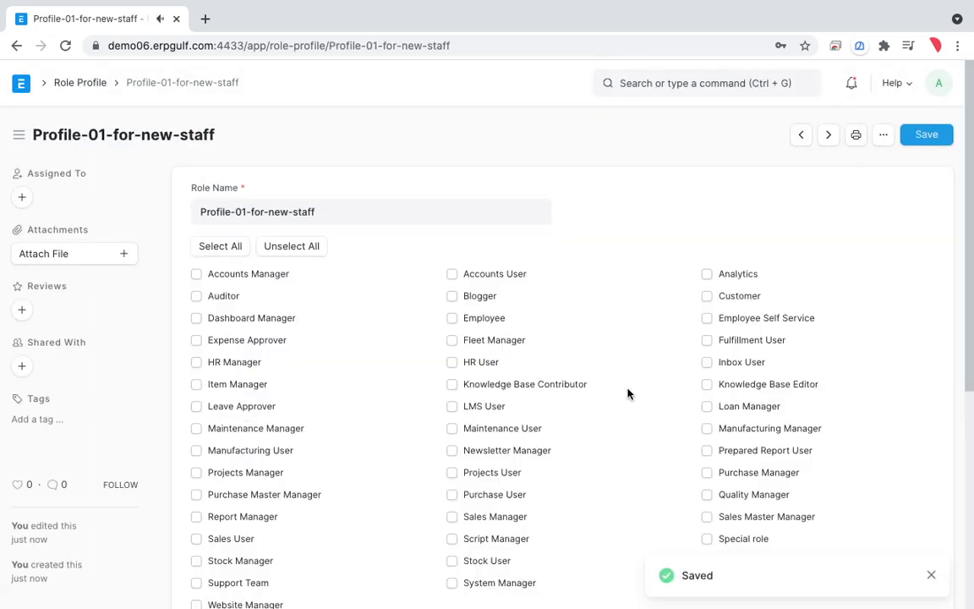
# Step: Tick Special role, Maintenance User and HR User, save, and return to the list
pyautogui.scroll(-1, 628, 394)
pyautogui.scroll(-1, 627, 393)
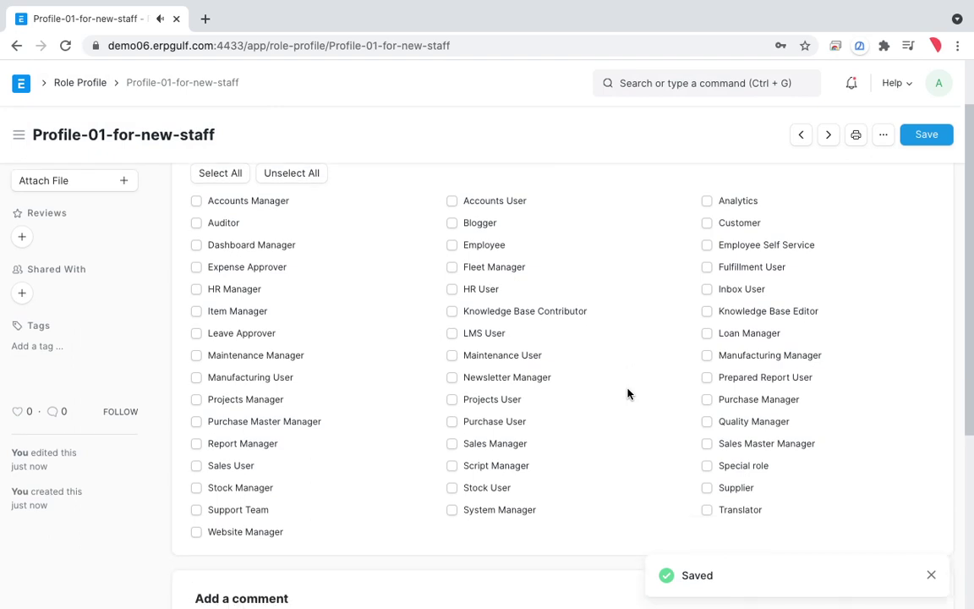
pyautogui.click(707, 466)
pyautogui.click(452, 355)
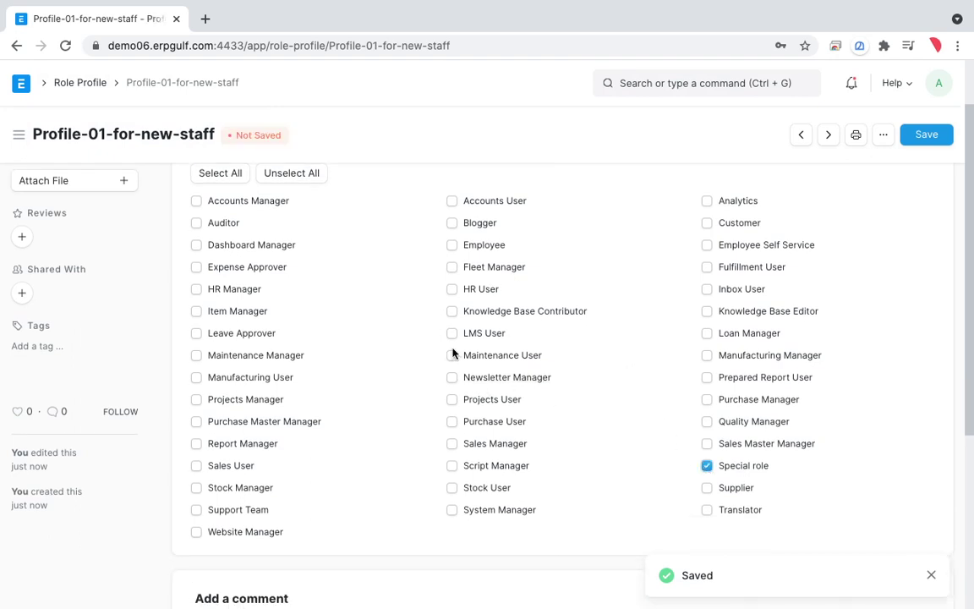
pyautogui.click(452, 289)
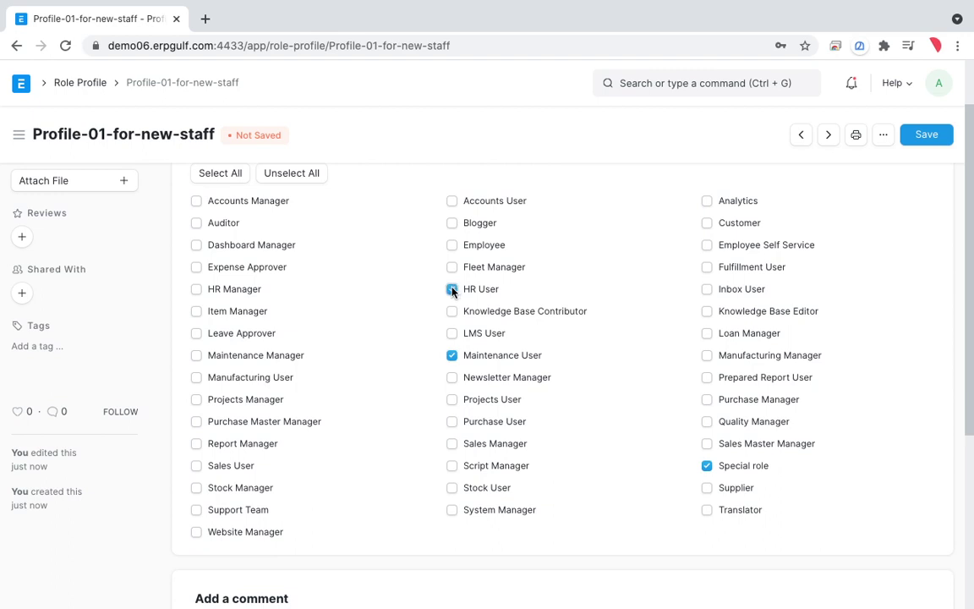
pyautogui.click(916, 135)
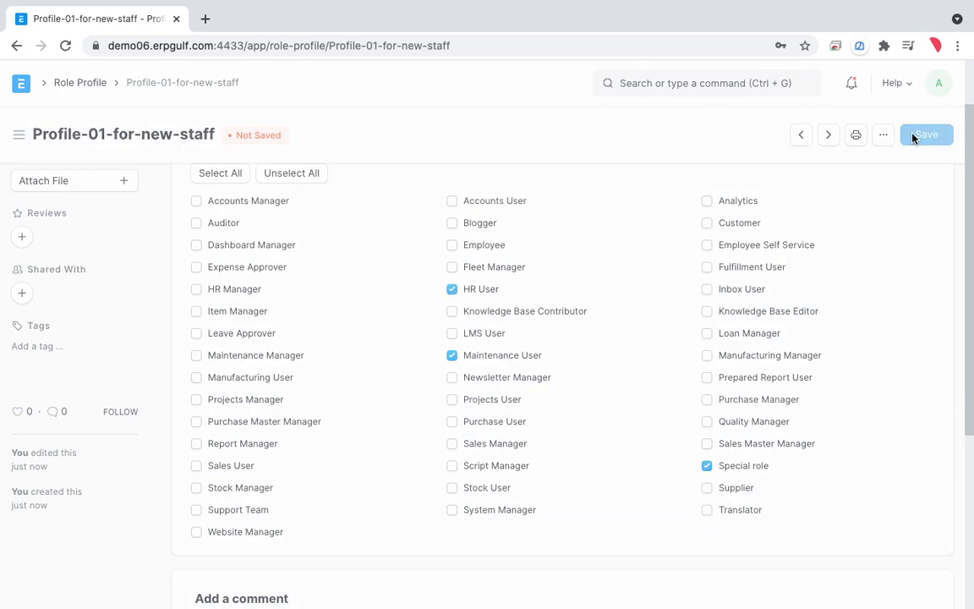
pyautogui.click(79, 83)
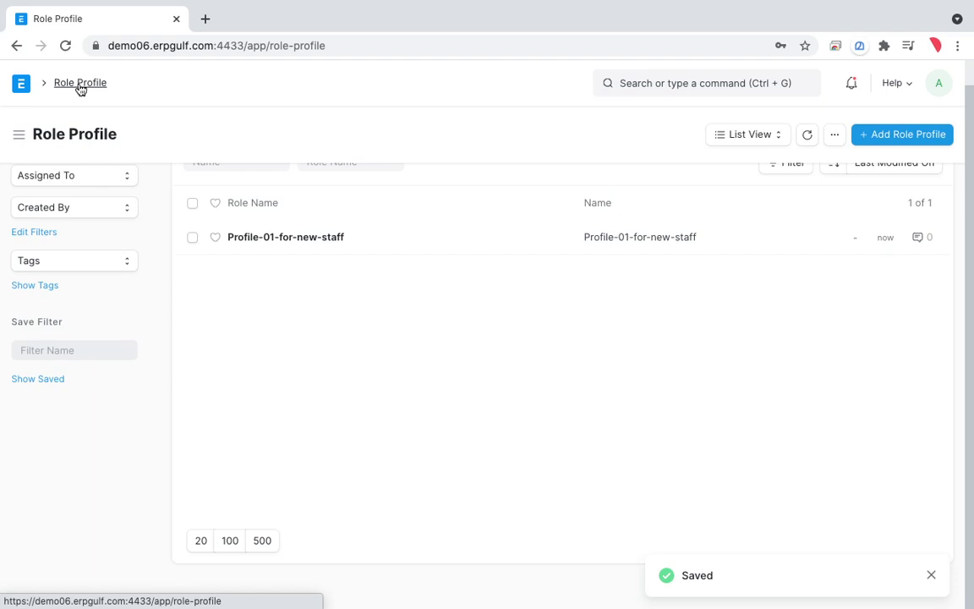
# Step: From Home, open the User list and start adding a new user
pyautogui.click(21, 83)
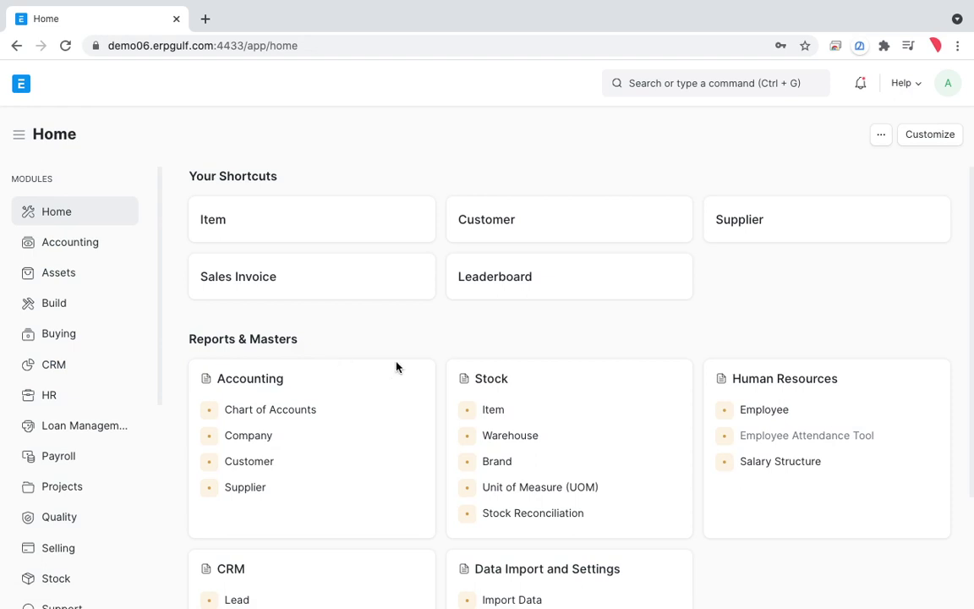
pyautogui.click(685, 84)
pyautogui.write('user')
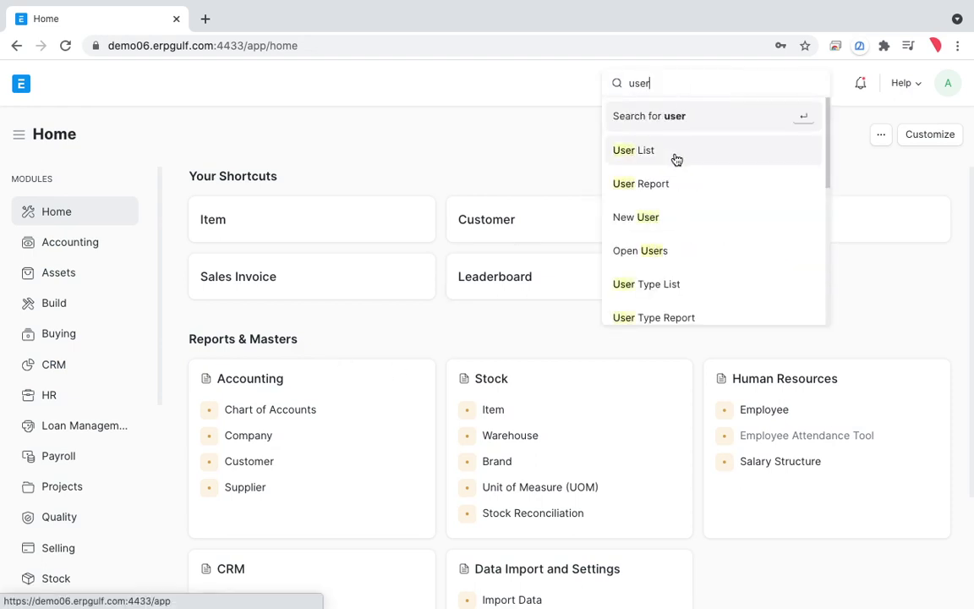
pyautogui.click(675, 155)
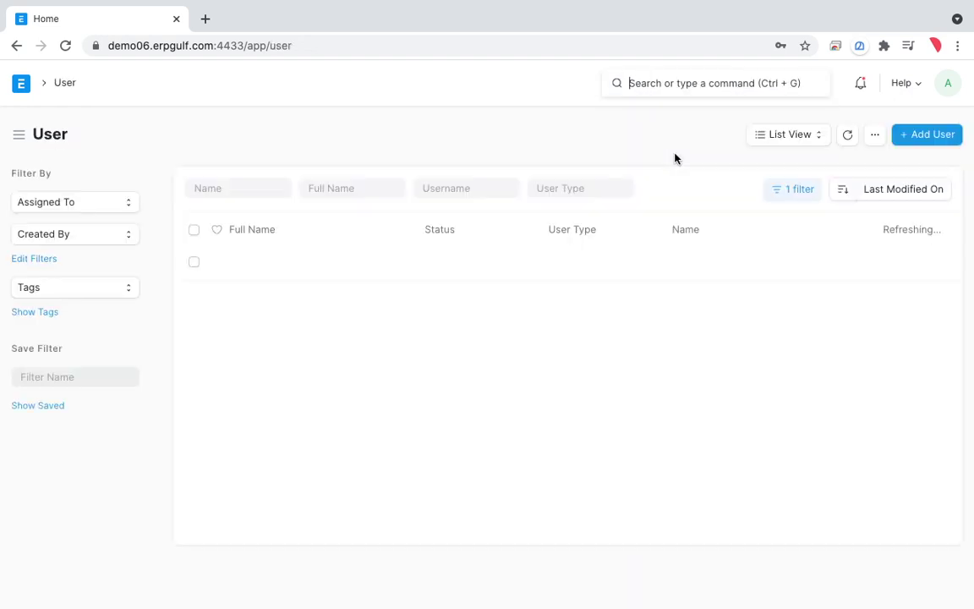
pyautogui.click(930, 135)
# Step: Enter the new user's e-mail address and first name, save, and dismiss the e-mail message
pyautogui.write('M')
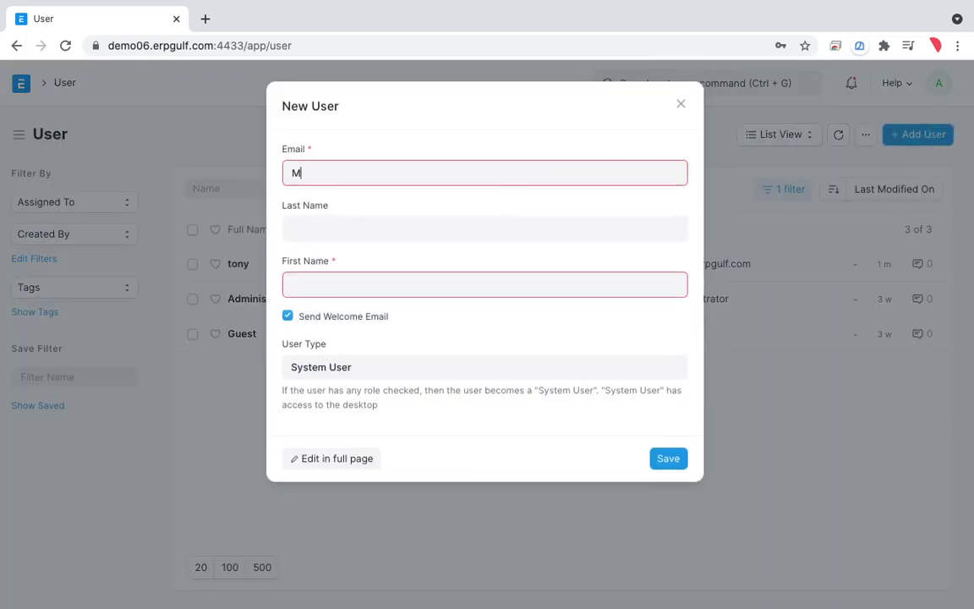
pyautogui.click(292, 173)
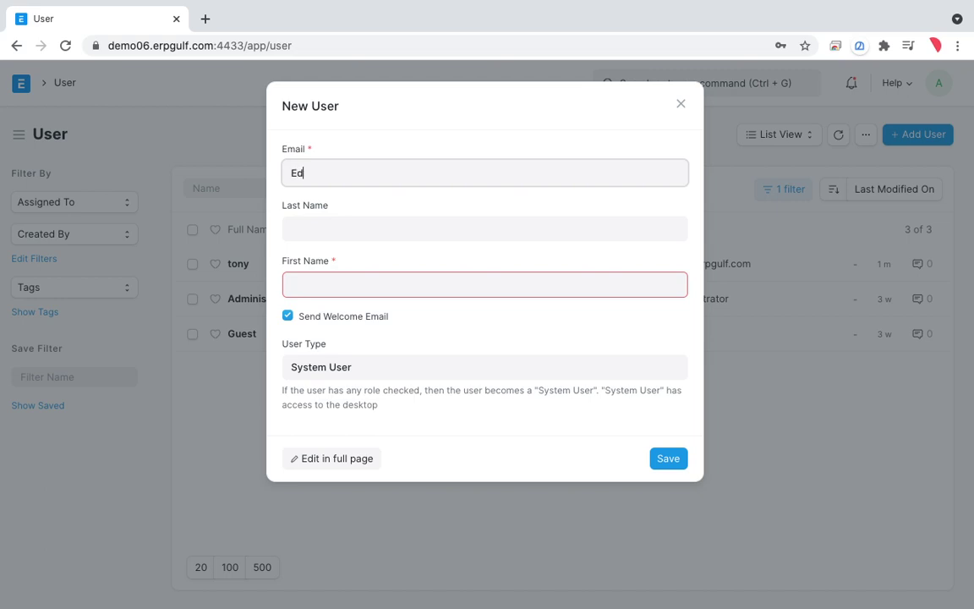
pyautogui.click(485, 229)
pyautogui.hotkey('shift', 'Tab')
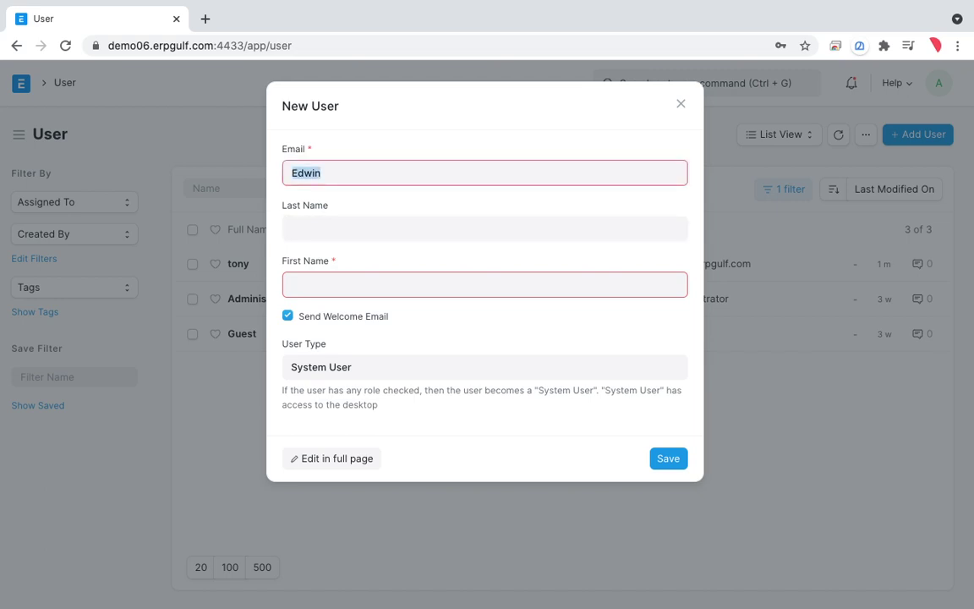
pyautogui.press('End')
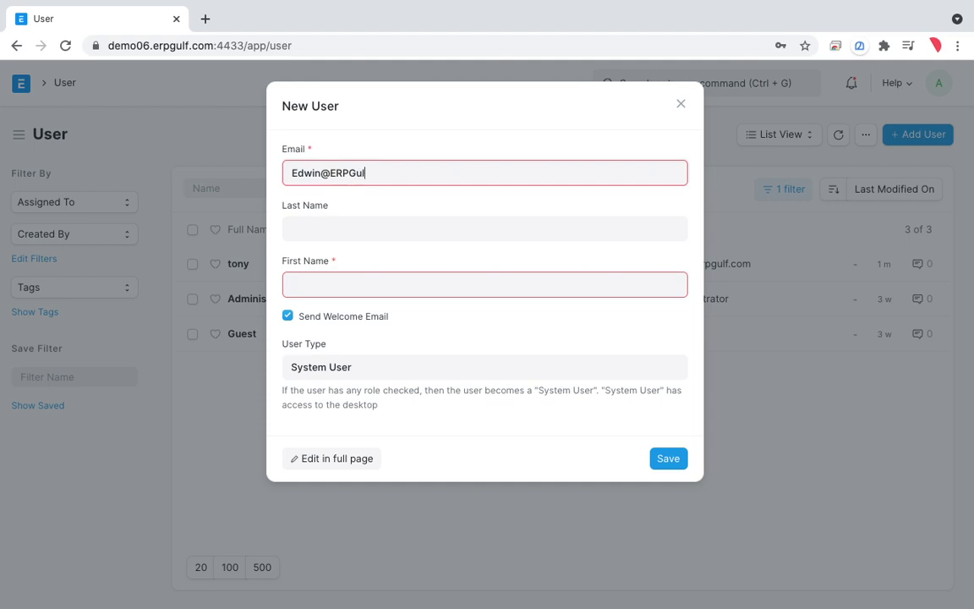
pyautogui.press('Tab')
pyautogui.press('Tab')
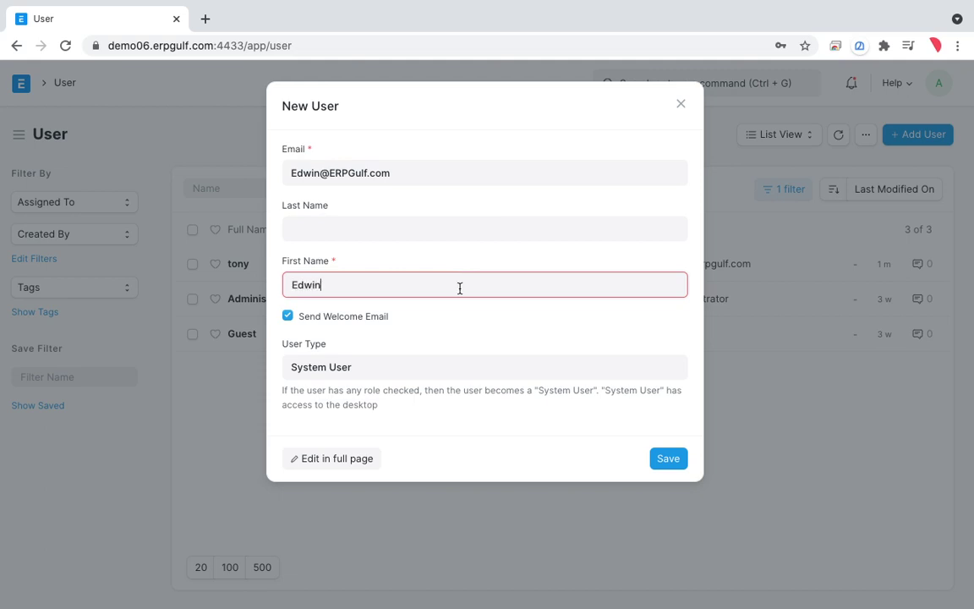
pyautogui.click(682, 460)
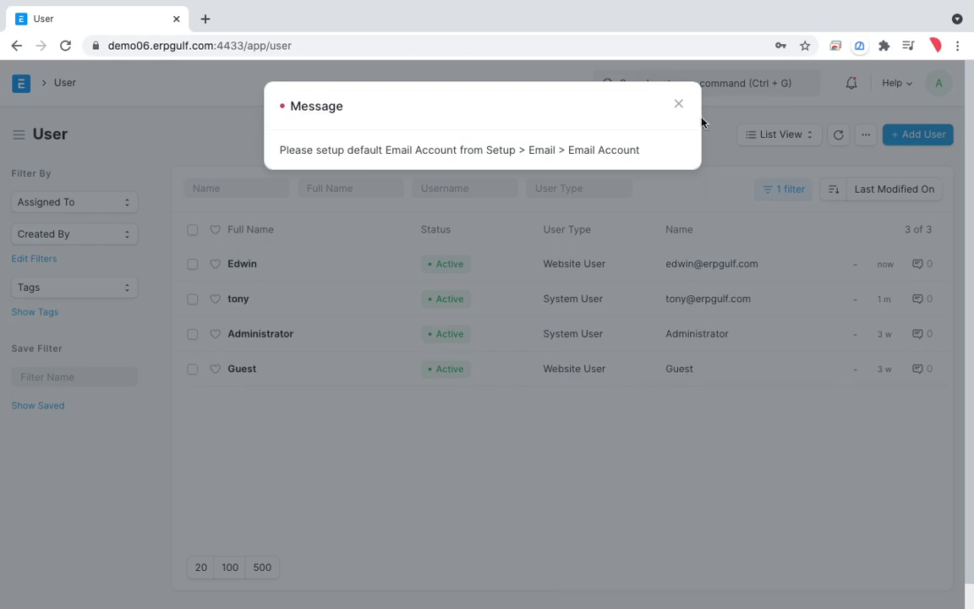
pyautogui.click(677, 104)
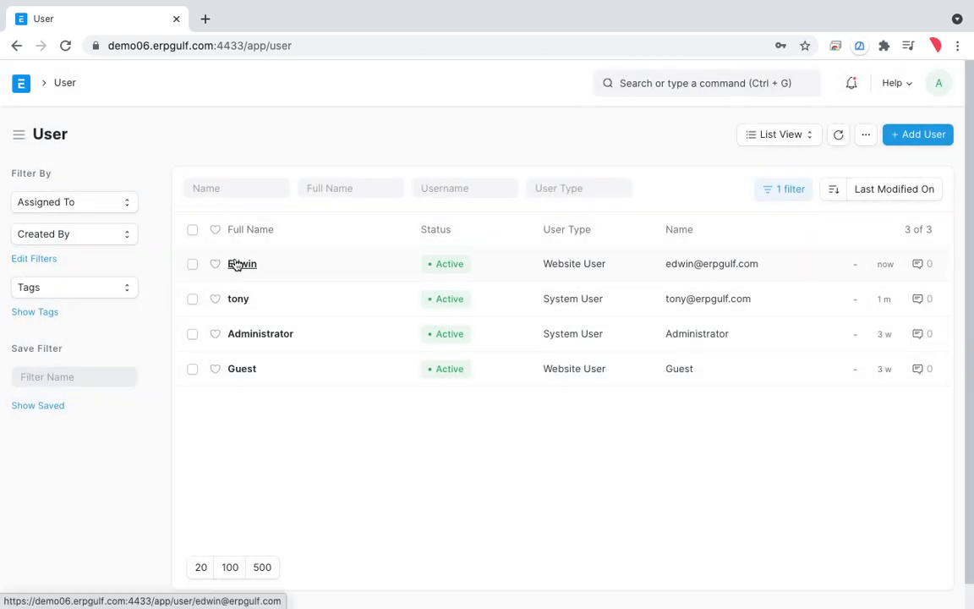
# Step: Assign role profile Profile-01-for-new-staff to the new user
pyautogui.click(238, 264)
pyautogui.scroll(-5, 391, 357)
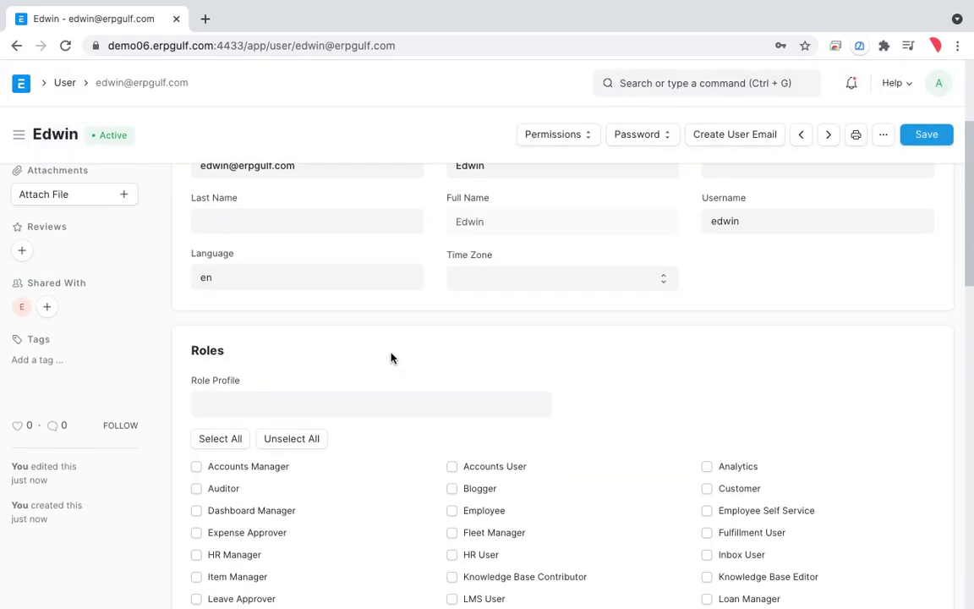
pyautogui.click(377, 306)
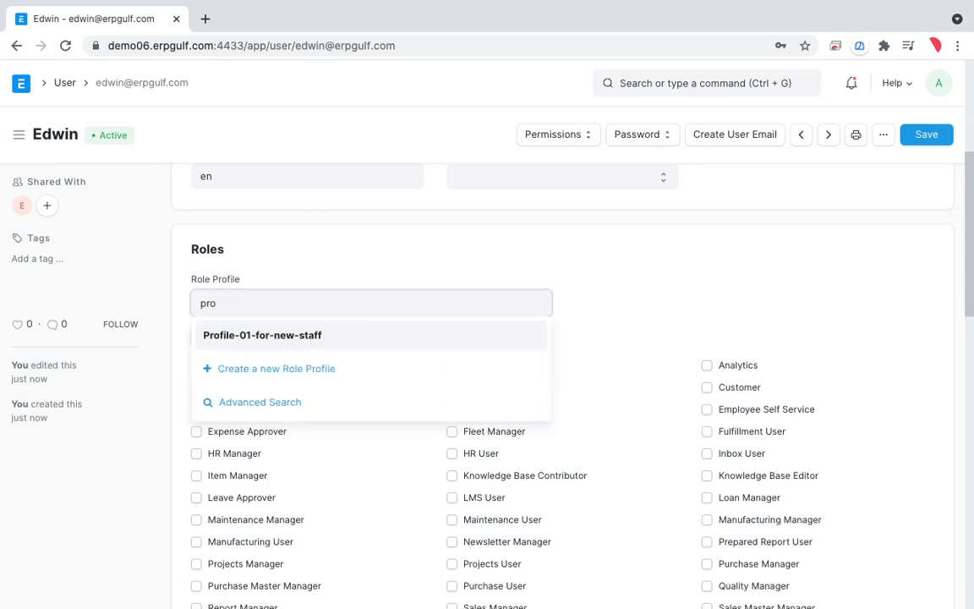
pyautogui.click(353, 341)
# Step: Save the user record and return to the User list
pyautogui.scroll(-3, 636, 422)
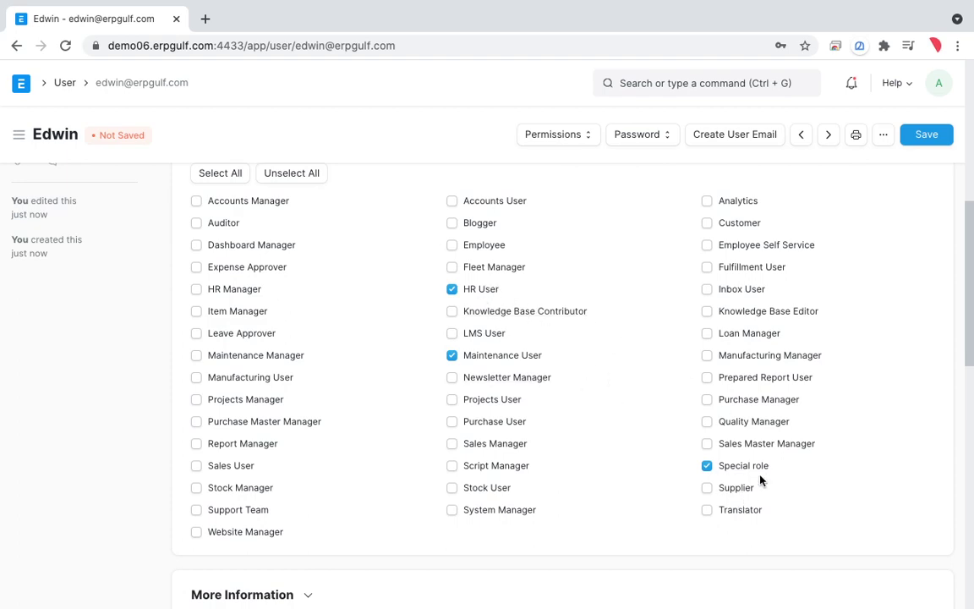
pyautogui.scroll(-2, 624, 500)
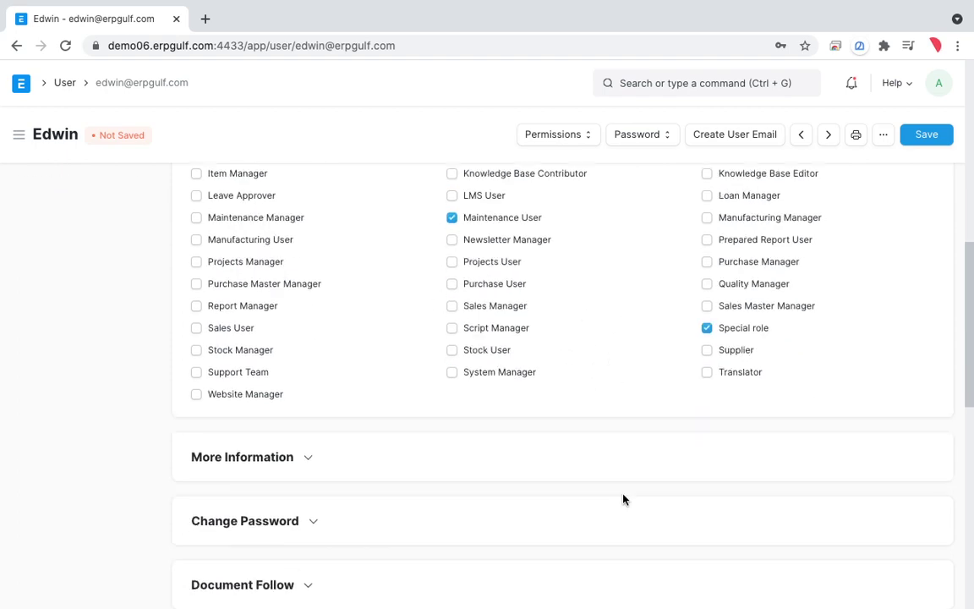
pyautogui.scroll(7, 623, 500)
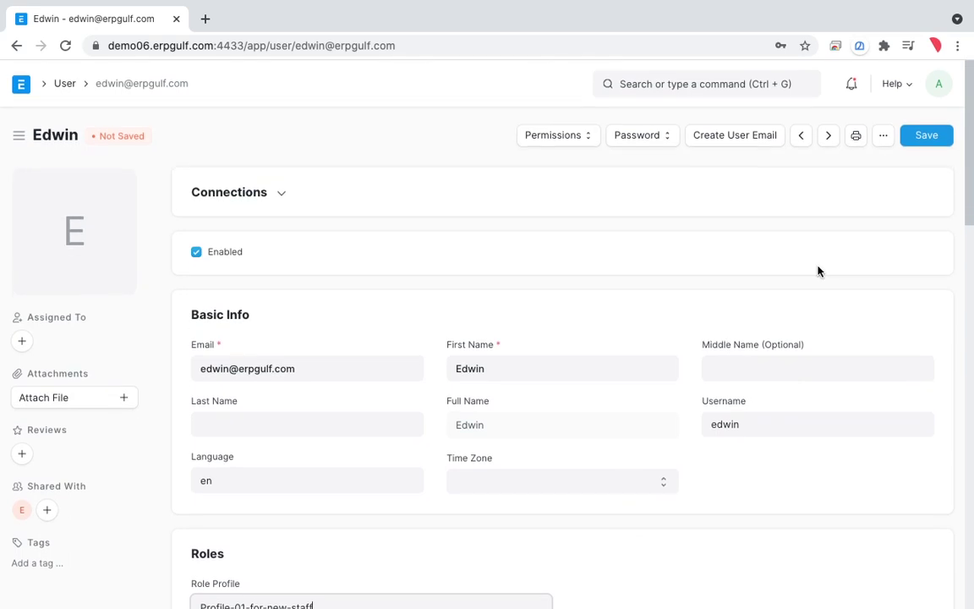
pyautogui.click(940, 140)
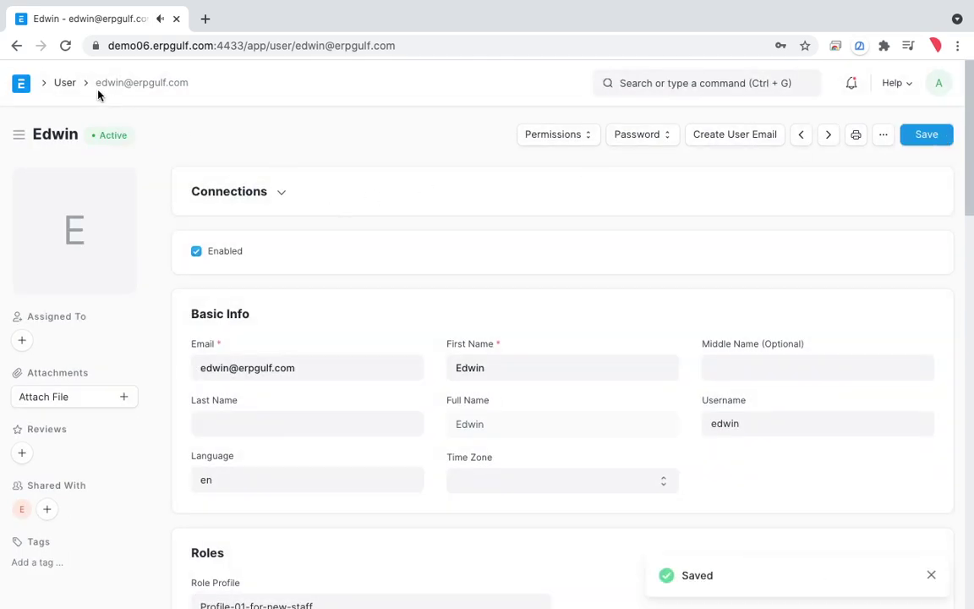
pyautogui.click(59, 88)
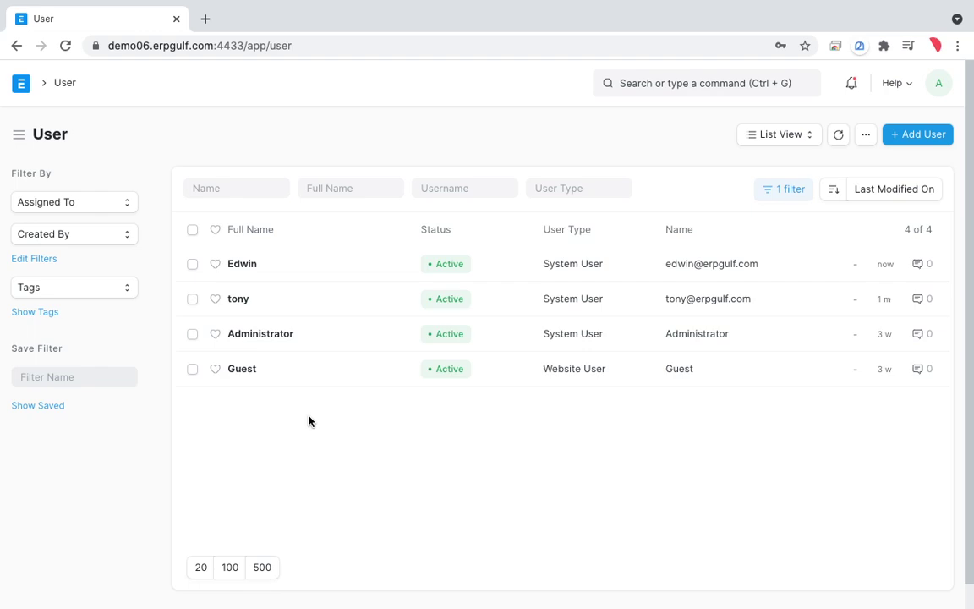
# Step: Open the other system user's record and view the Stock User role's permissions
pyautogui.click(239, 300)
pyautogui.scroll(-10, 475, 391)
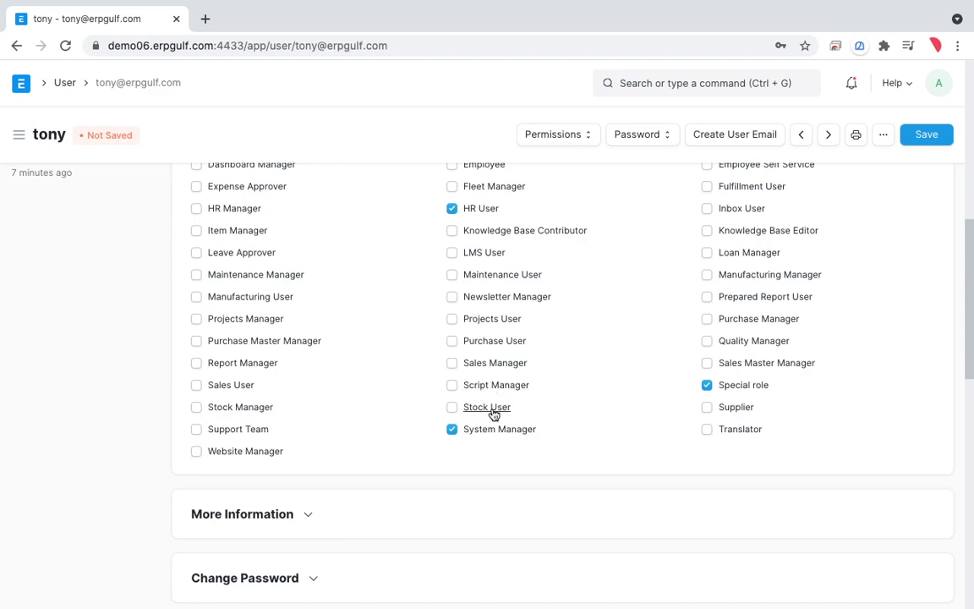
pyautogui.click(494, 411)
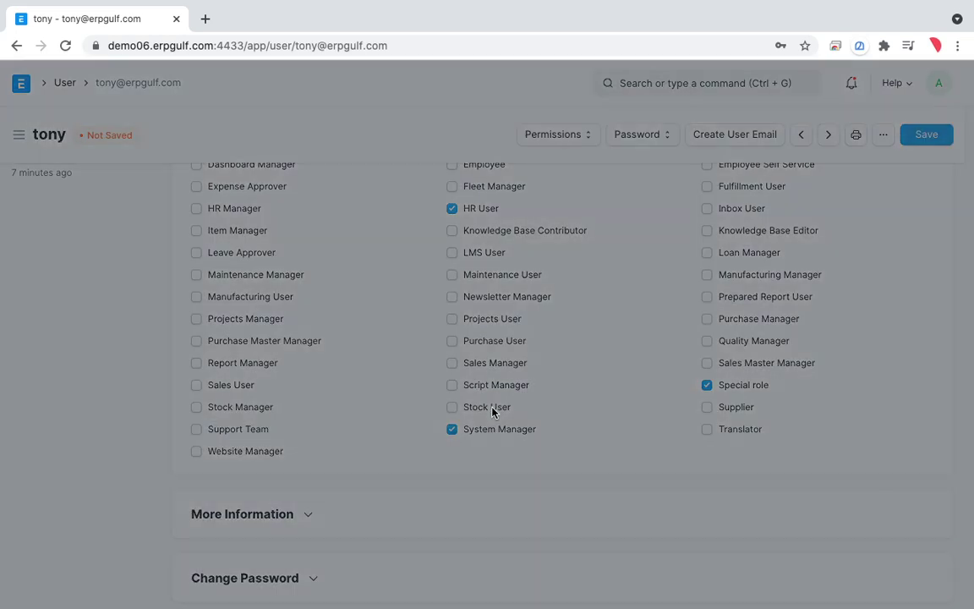
pyautogui.scroll(-2, 494, 413)
pyautogui.scroll(-1, 494, 413)
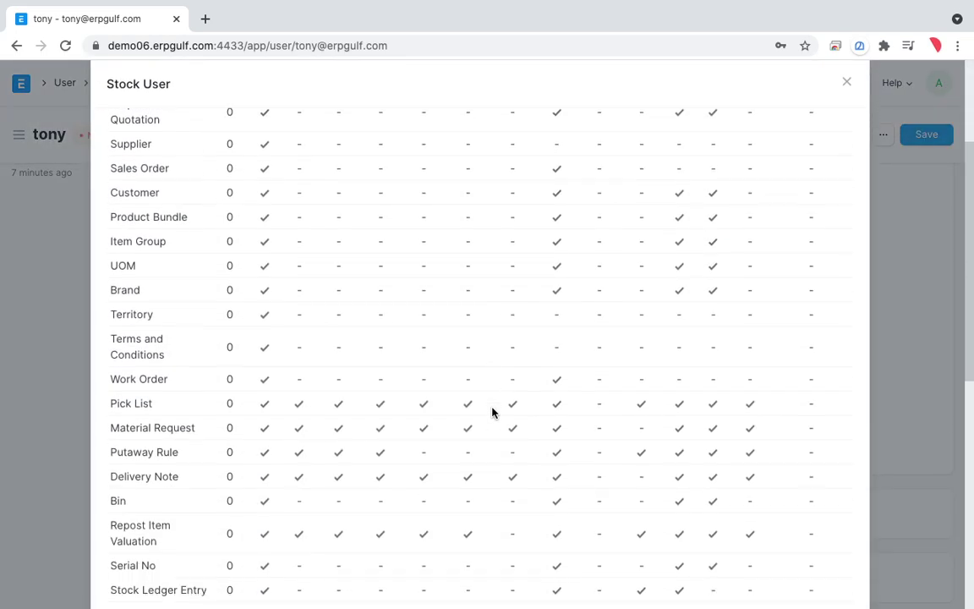
pyautogui.scroll(2, 493, 413)
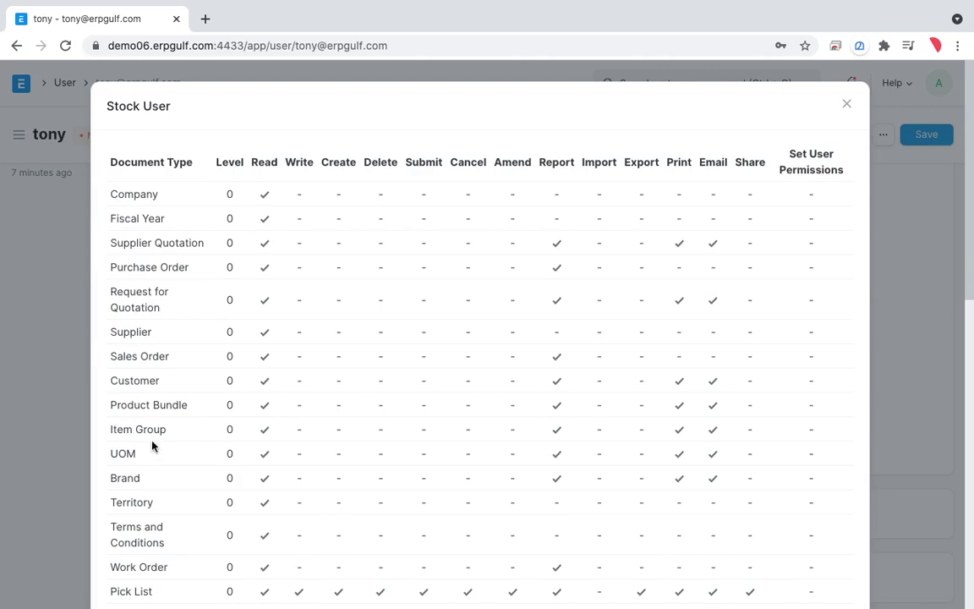
# Step: Close the Stock User permissions overview and return to the User list
pyautogui.click(844, 109)
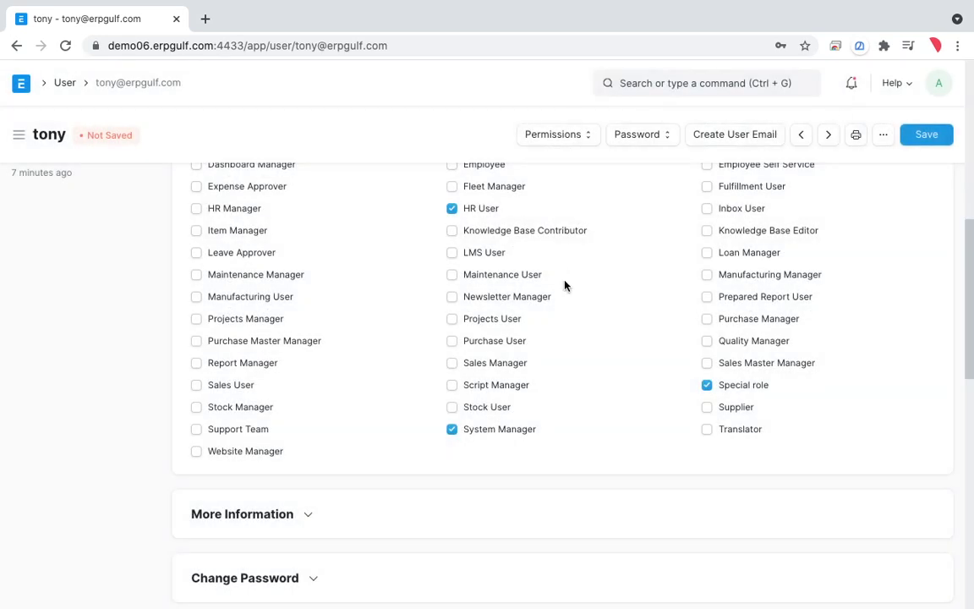
pyautogui.scroll(10, 564, 284)
pyautogui.scroll(-1, 565, 285)
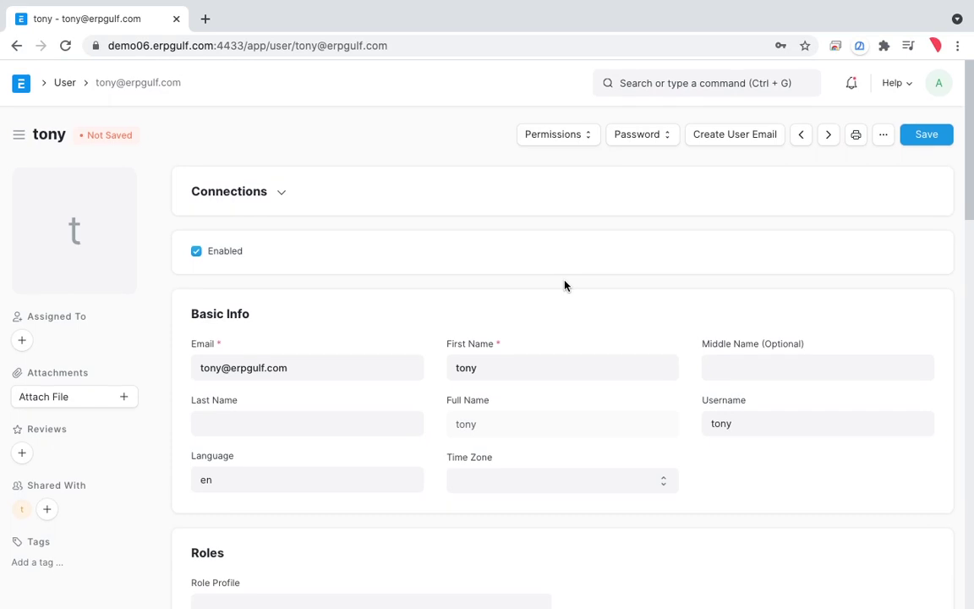
pyautogui.hotkey('ctrl', 'shift', 'a')
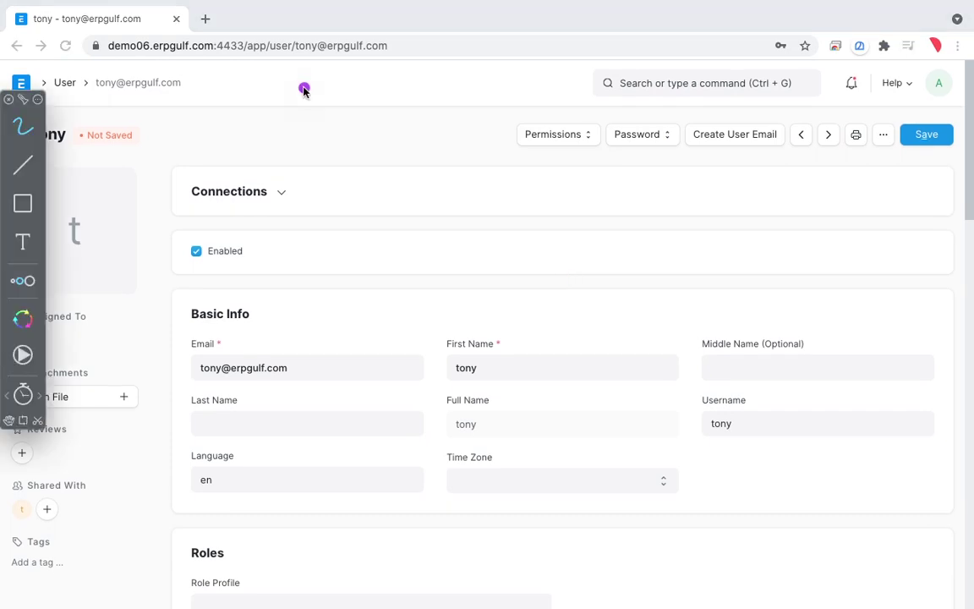
pyautogui.moveTo(306, 222)
pyautogui.mouseDown()
pyautogui.moveTo(326, 286)
pyautogui.moveTo(348, 218)
pyautogui.moveTo(446, 211)
pyautogui.moveTo(515, 174)
pyautogui.moveTo(529, 215)
pyautogui.mouseUp()
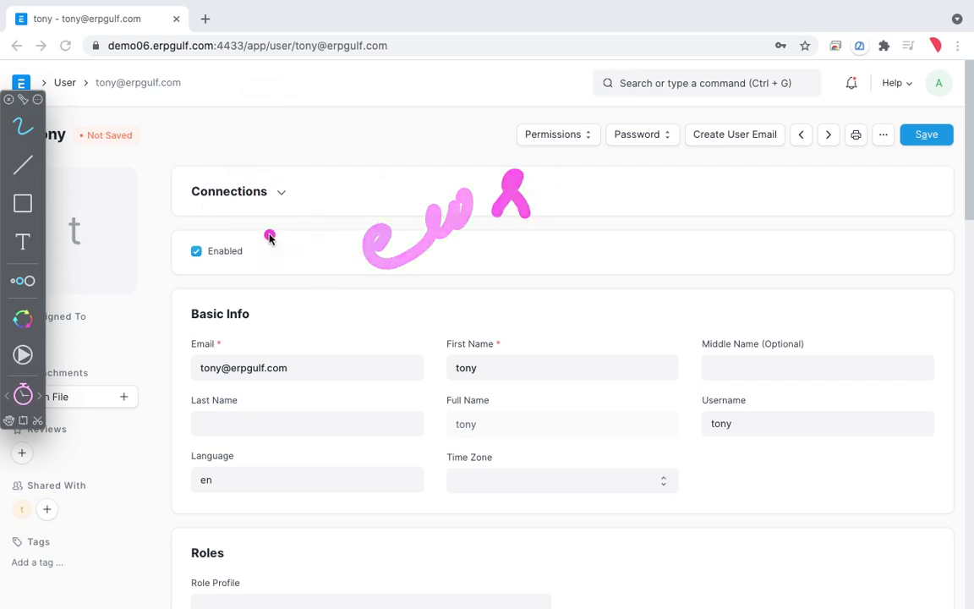
pyautogui.click(24, 395)
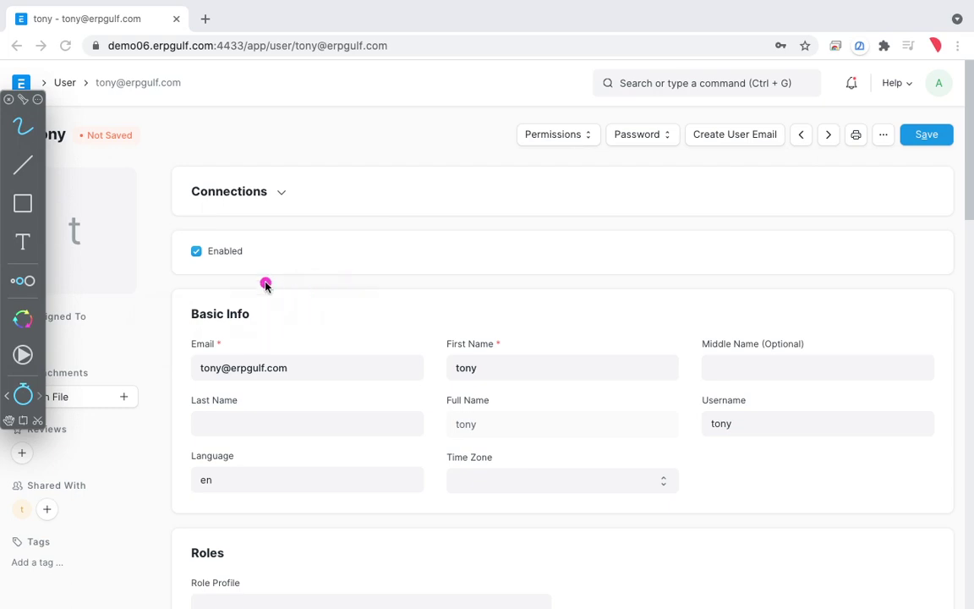
pyautogui.press('Escape')
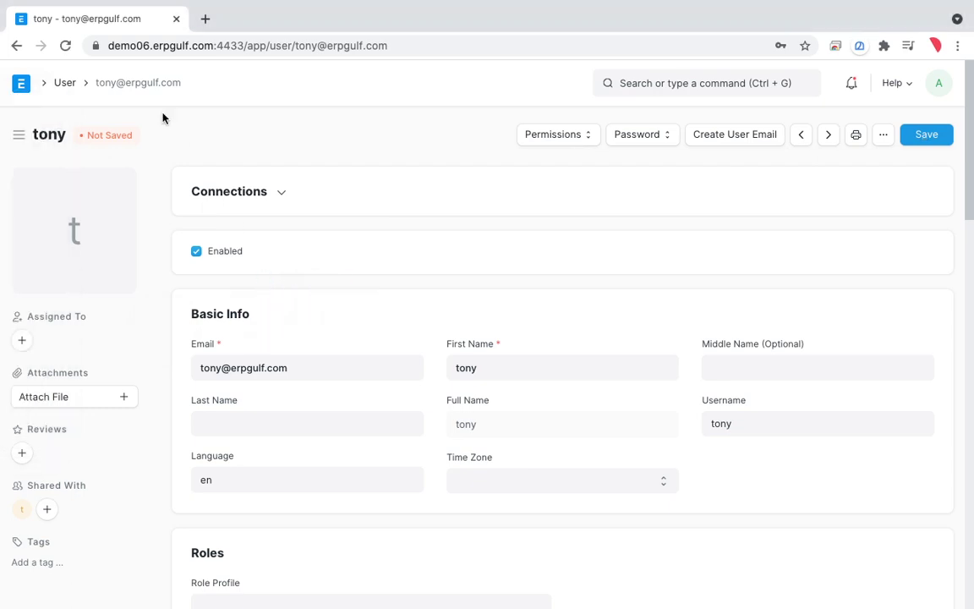
pyautogui.click(66, 84)
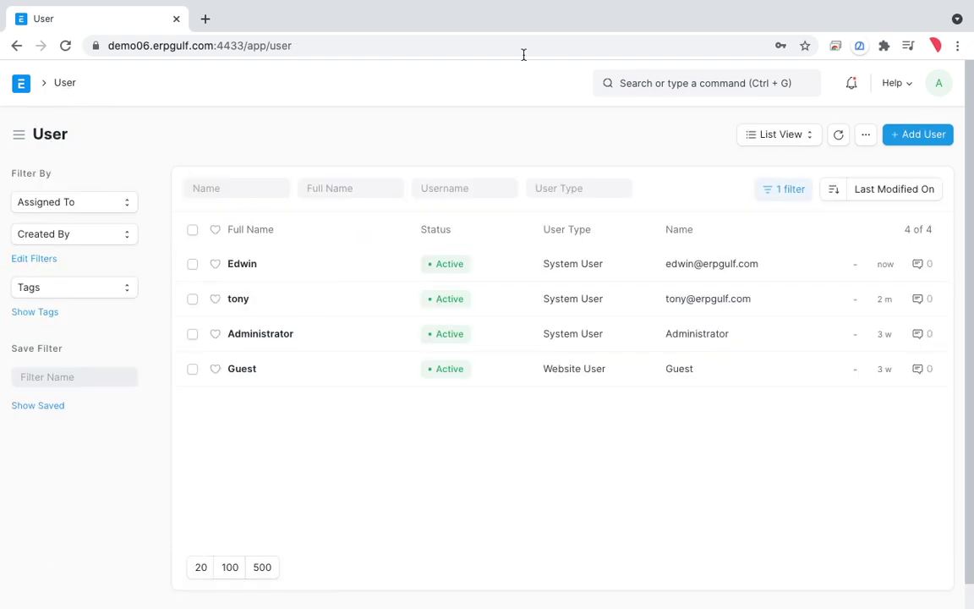
# Step: Search 'custom' in the awesome bar and open the Customer List
pyautogui.click(702, 89)
pyautogui.write('custom')
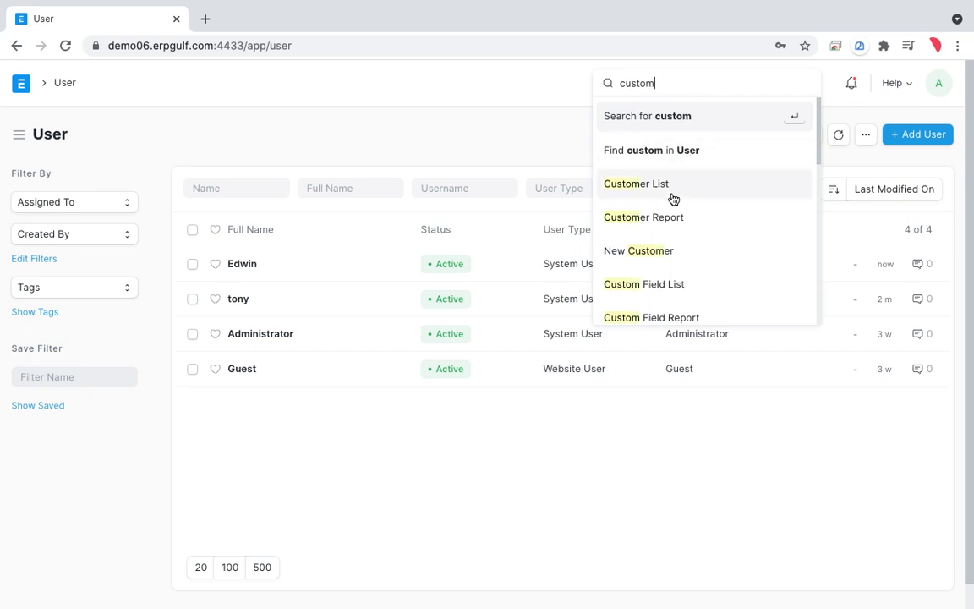
pyautogui.click(672, 193)
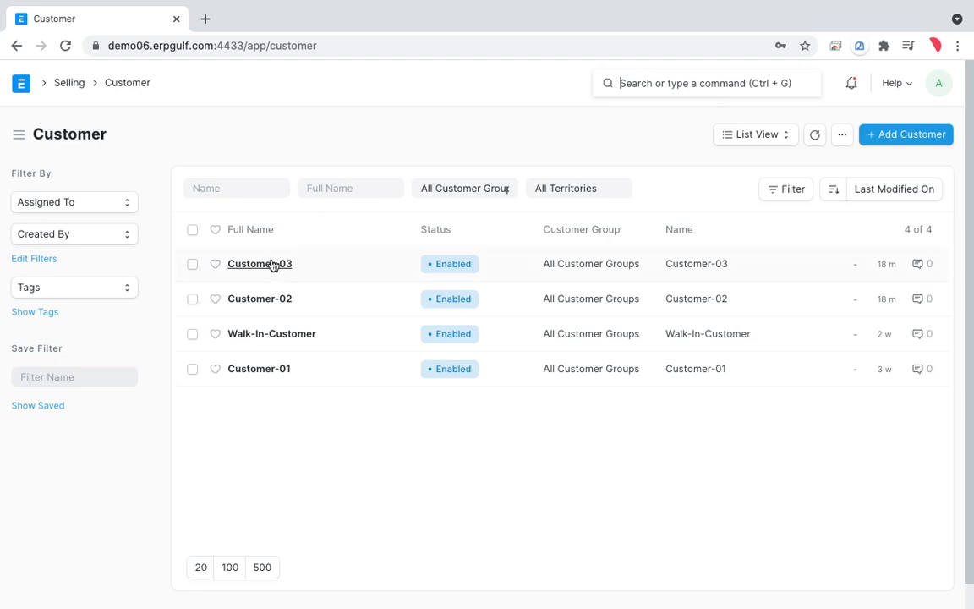
# Step: Annotate the four listed customers on screen, then clear the markup
pyautogui.hotkey('ctrl', 'shift', 'a')
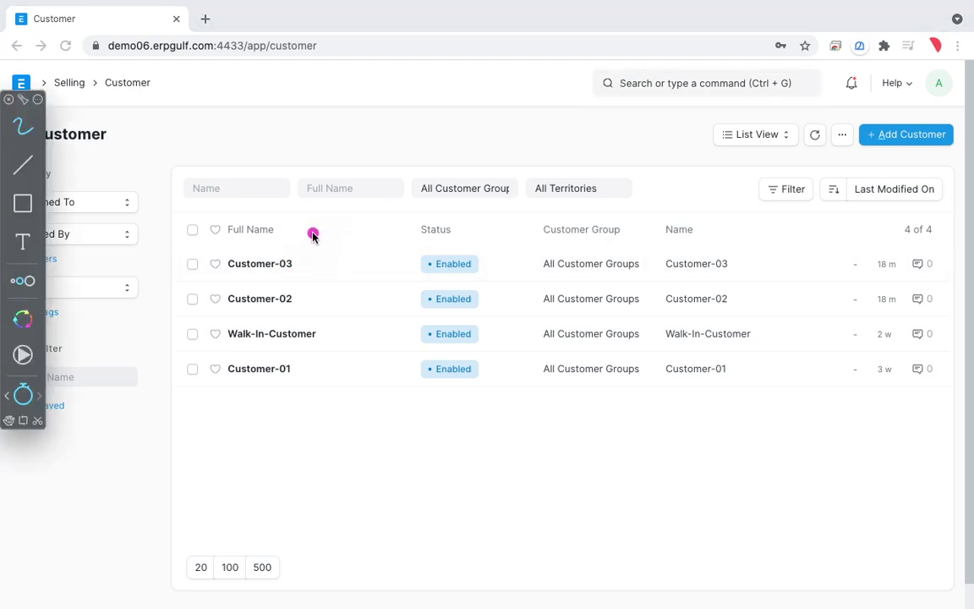
pyautogui.moveTo(303, 240)
pyautogui.mouseDown()
pyautogui.moveTo(183, 244)
pyautogui.moveTo(218, 328)
pyautogui.moveTo(324, 252)
pyautogui.mouseUp()
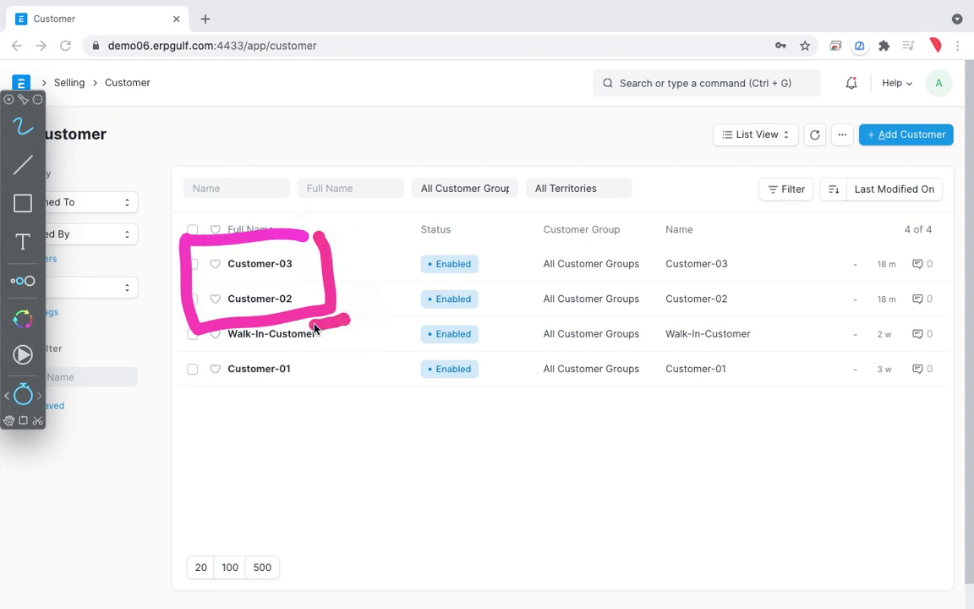
pyautogui.moveTo(314, 326)
pyautogui.mouseDown()
pyautogui.moveTo(345, 330)
pyautogui.moveTo(269, 394)
pyautogui.mouseUp()
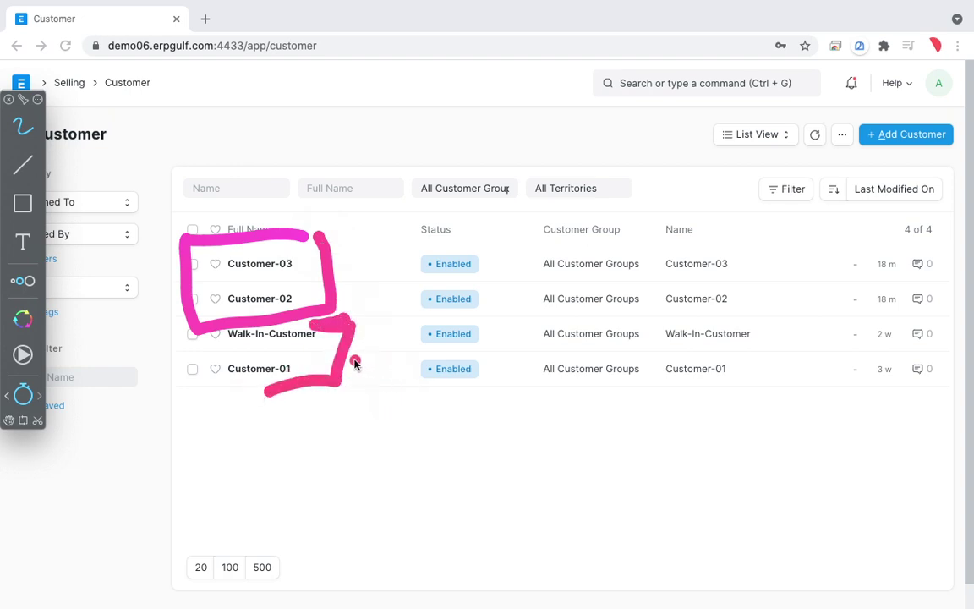
pyautogui.moveTo(305, 325)
pyautogui.mouseDown()
pyautogui.moveTo(338, 279)
pyautogui.moveTo(370, 297)
pyautogui.mouseUp()
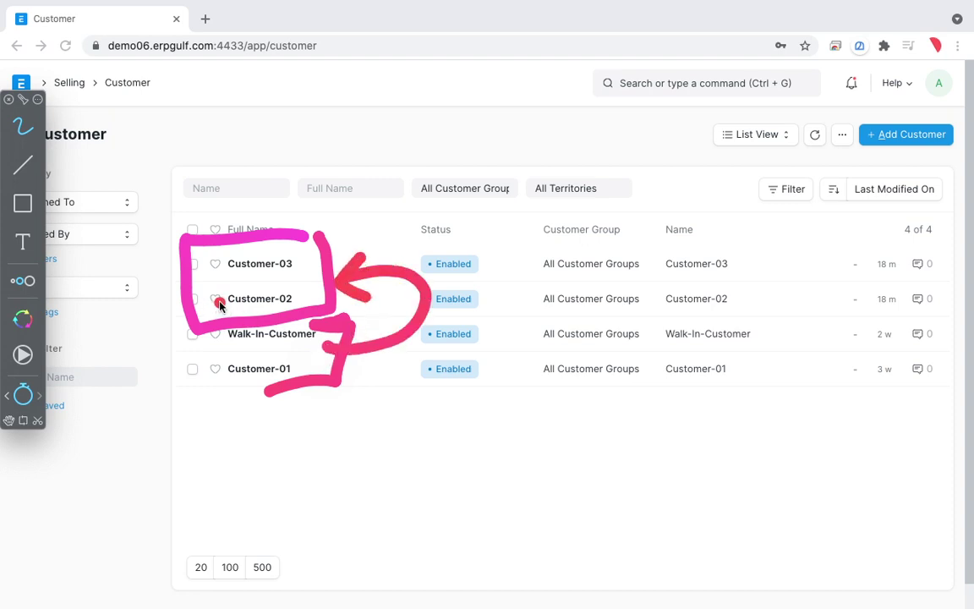
pyautogui.moveTo(224, 298)
pyautogui.mouseDown()
pyautogui.moveTo(239, 358)
pyautogui.moveTo(257, 355)
pyautogui.mouseUp()
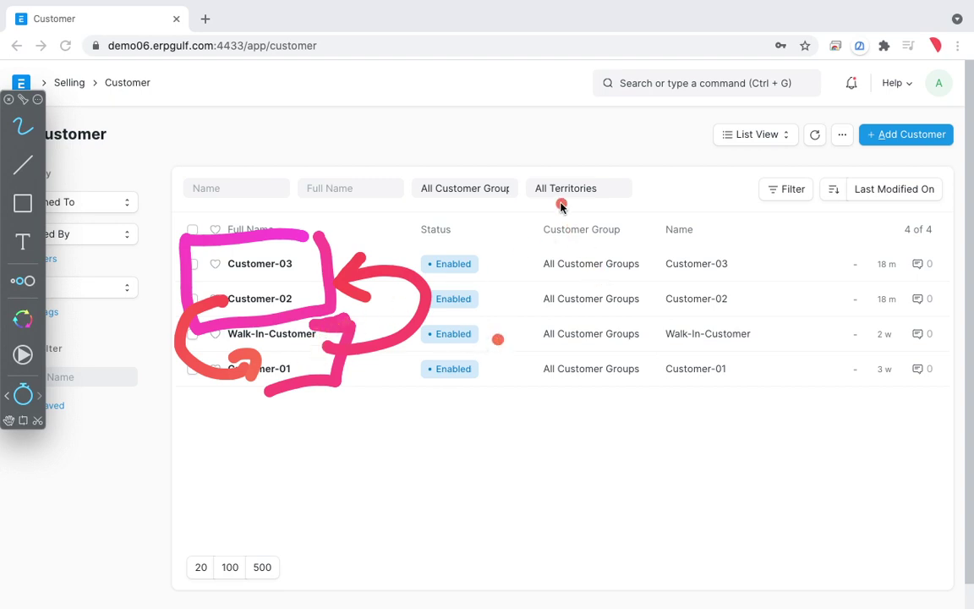
pyautogui.press('Escape')
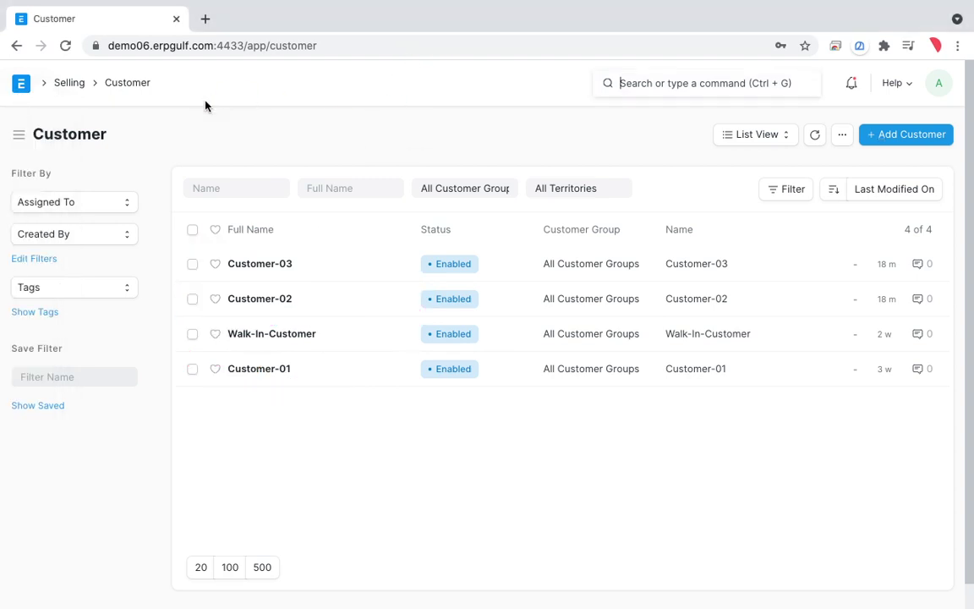
pyautogui.click(112, 84)
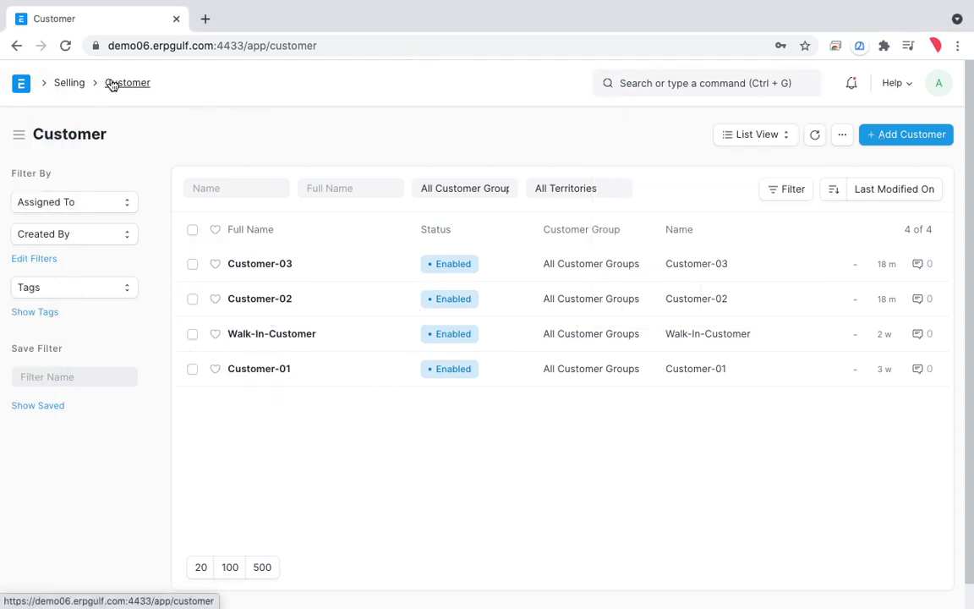
# Step: Go from Selling to the Accounting workspace and open Demo06's Chart of Accounts
pyautogui.click(72, 83)
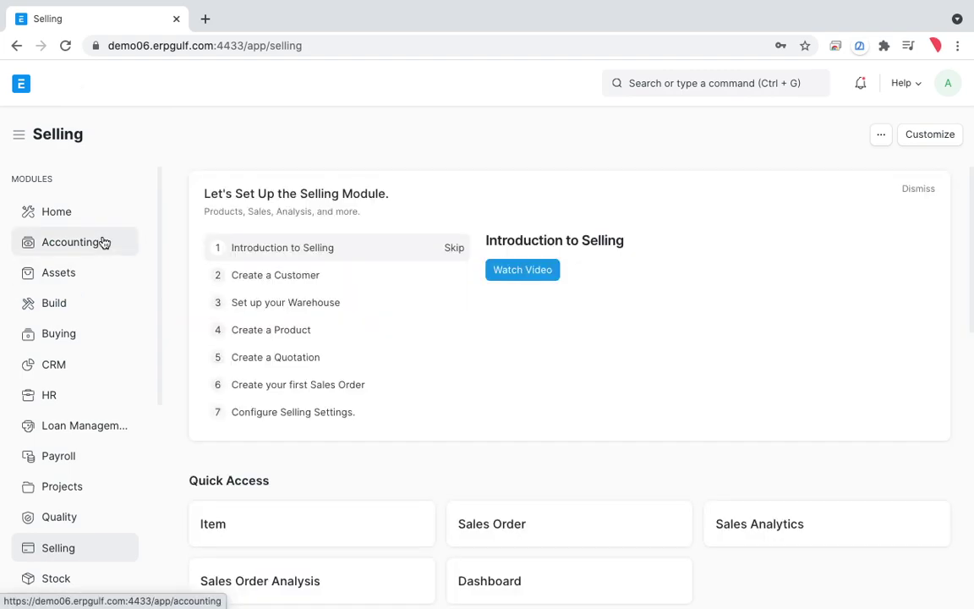
pyautogui.click(102, 243)
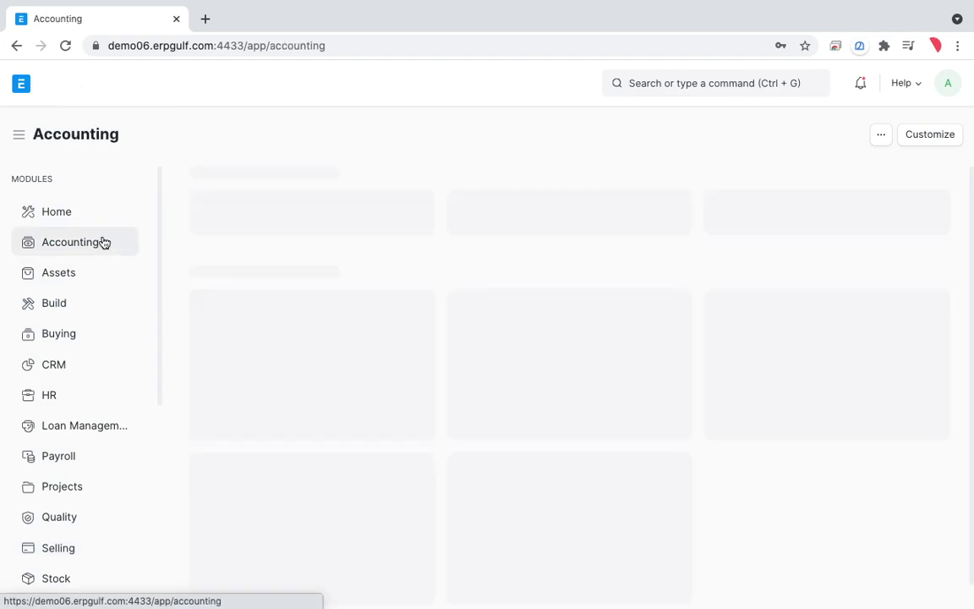
pyautogui.scroll(-3, 347, 504)
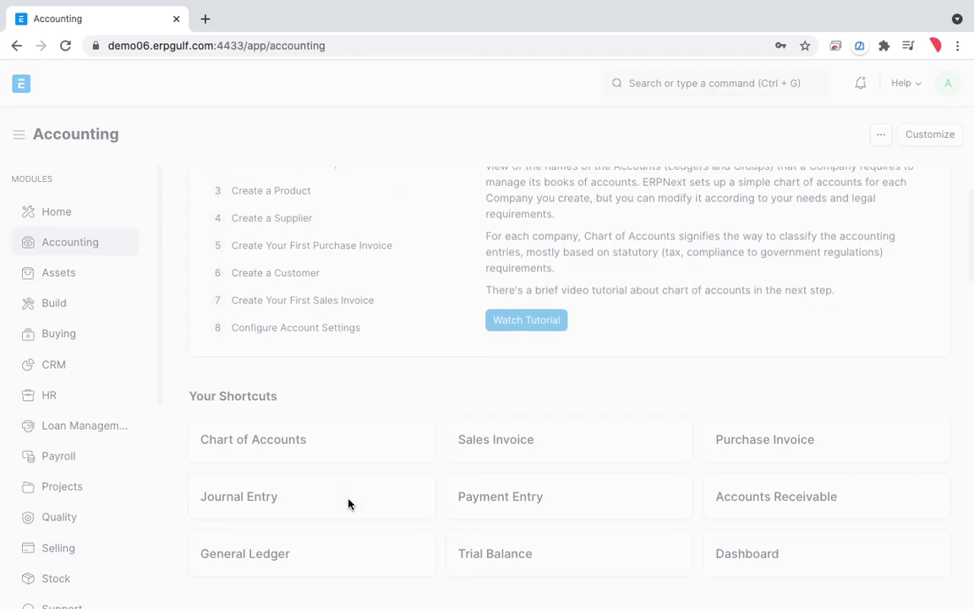
pyautogui.click(316, 448)
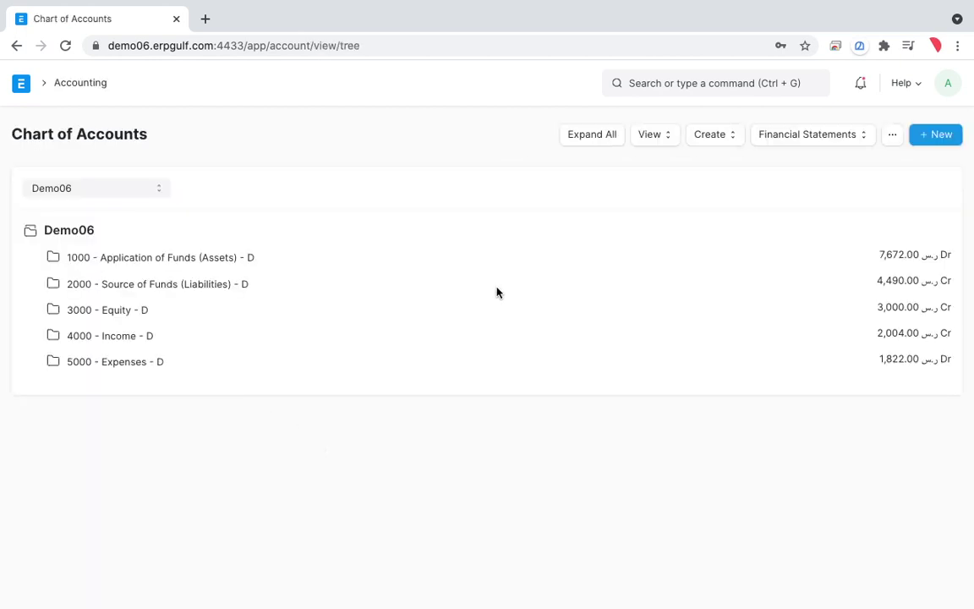
# Step: Expand Source of Funds, Current Liabilities, Application of Funds and Current Assets in the tree
pyautogui.click(196, 287)
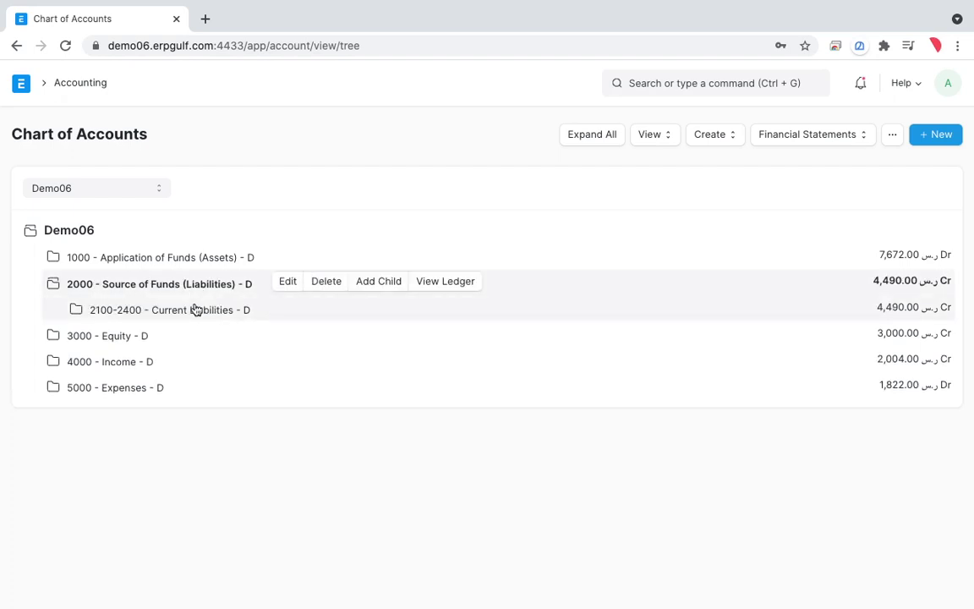
pyautogui.click(199, 315)
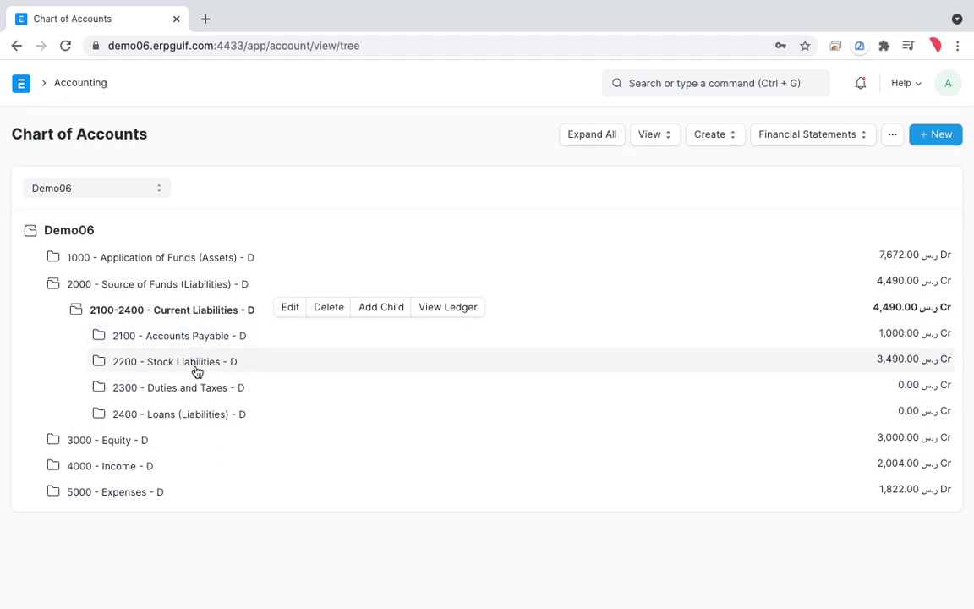
pyautogui.click(223, 268)
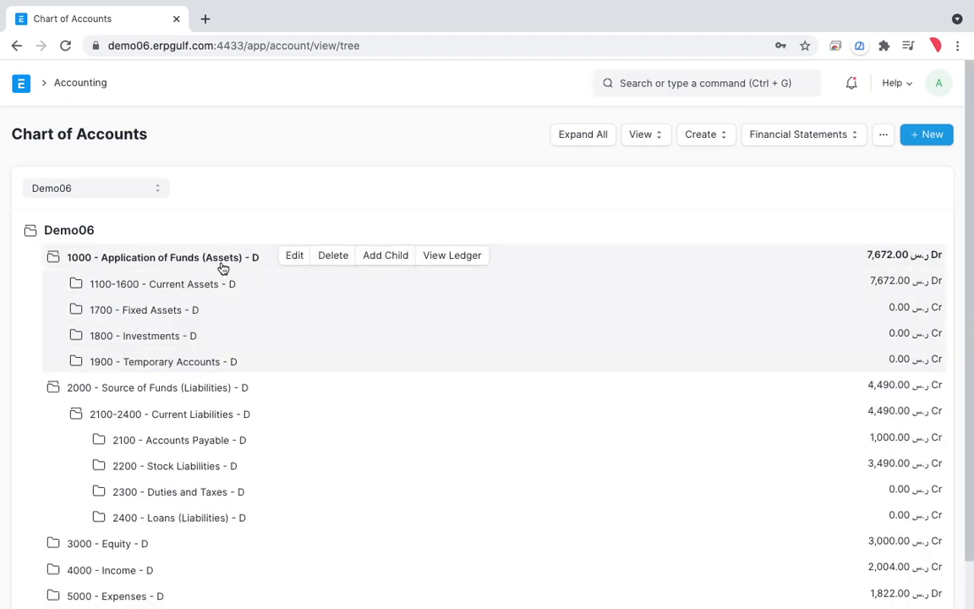
pyautogui.click(205, 285)
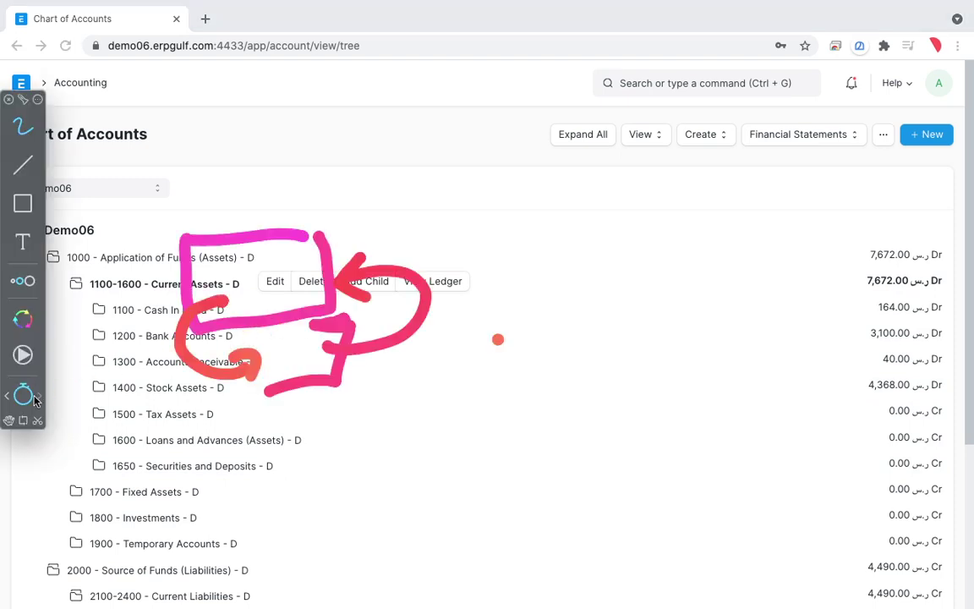
# Step: Annotate the expanded accounts on screen, then return to the Accounting workspace
pyautogui.click(23, 396)
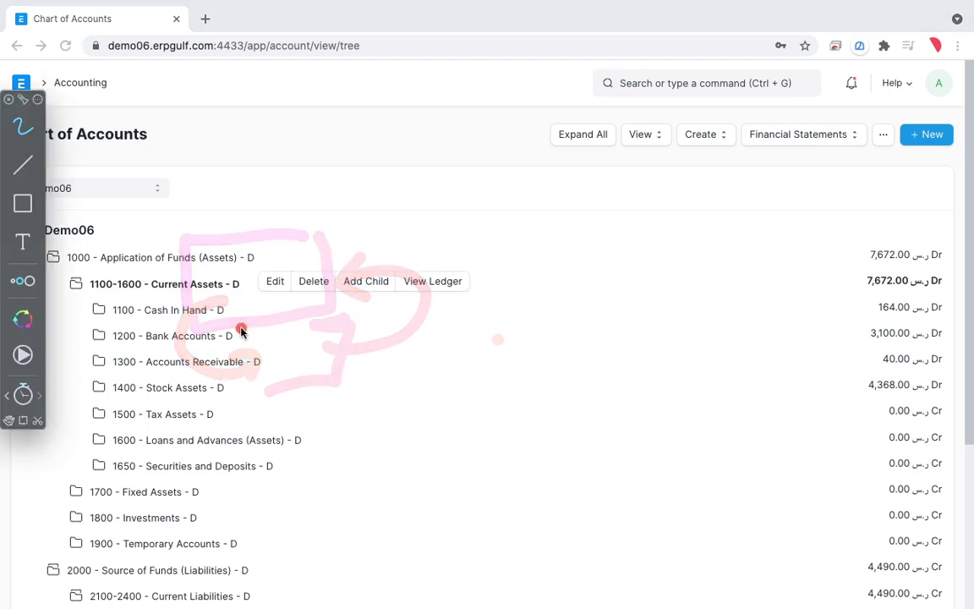
pyautogui.moveTo(283, 315)
pyautogui.mouseDown()
pyautogui.moveTo(252, 311)
pyautogui.moveTo(253, 338)
pyautogui.moveTo(250, 296)
pyautogui.mouseUp()
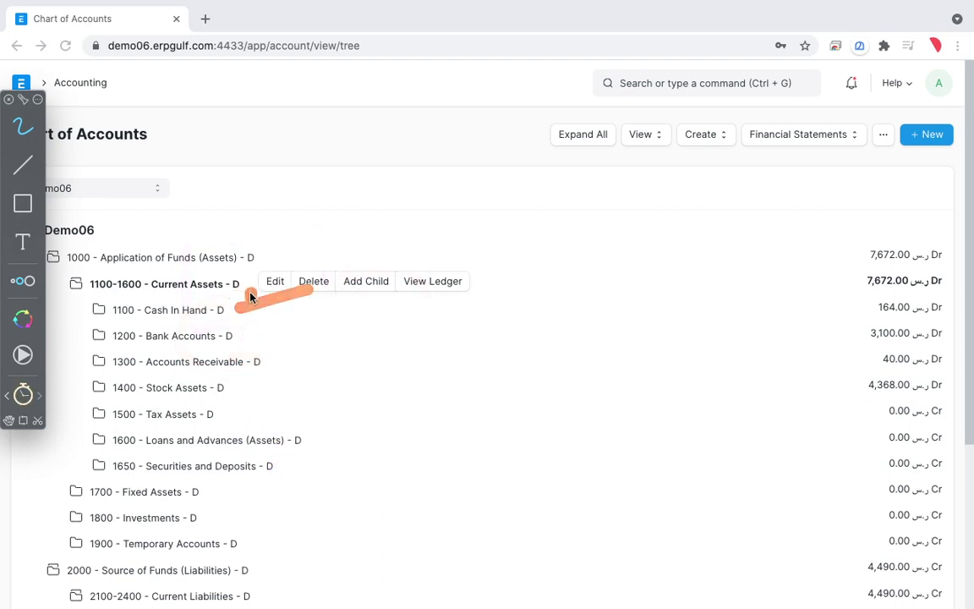
pyautogui.click(344, 285)
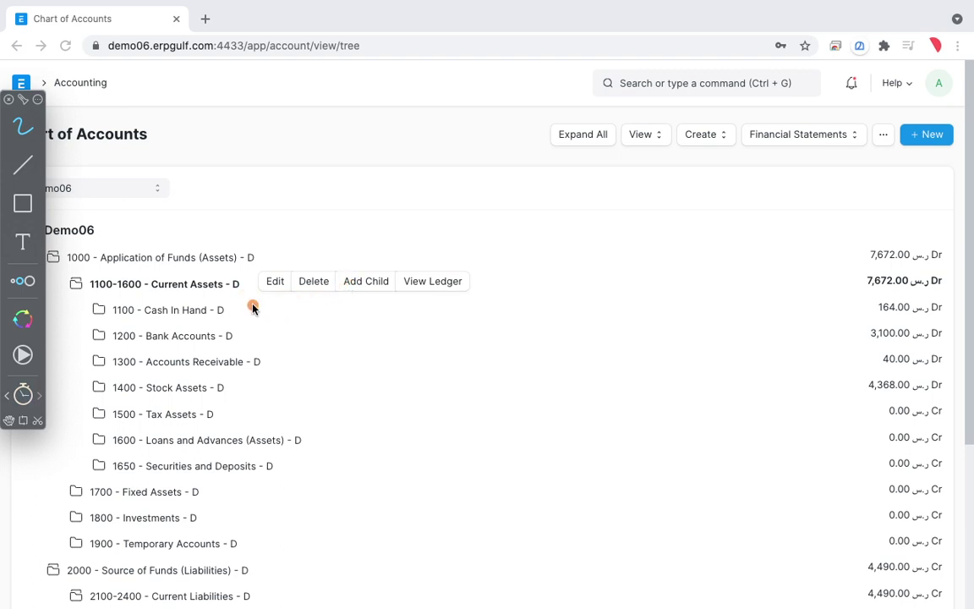
pyautogui.moveTo(347, 270)
pyautogui.mouseDown()
pyautogui.moveTo(245, 297)
pyautogui.moveTo(259, 267)
pyautogui.mouseUp()
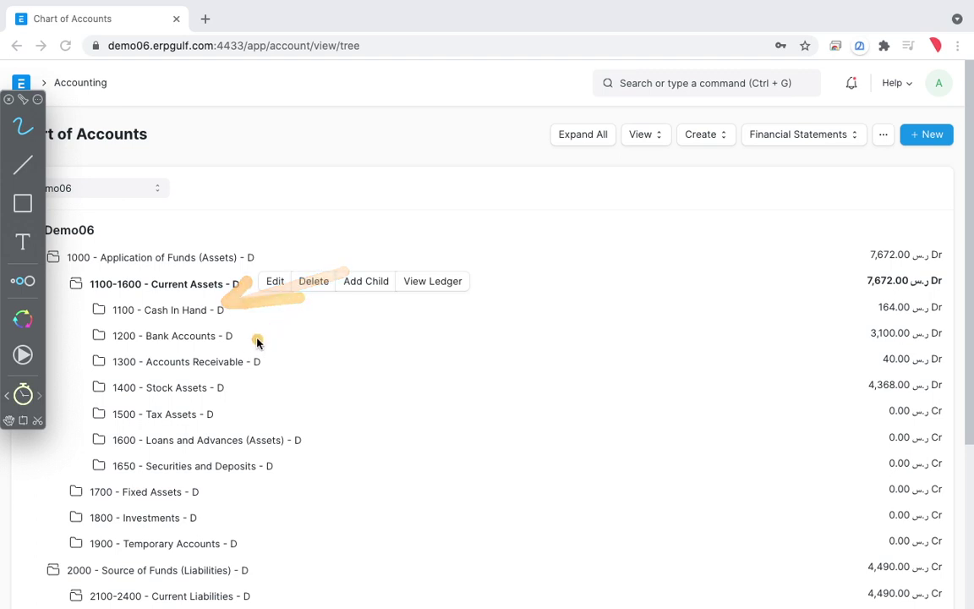
pyautogui.moveTo(254, 328); pyautogui.dragTo(344, 307)
pyautogui.moveTo(279, 300)
pyautogui.mouseDown()
pyautogui.moveTo(244, 353)
pyautogui.moveTo(320, 355)
pyautogui.mouseUp()
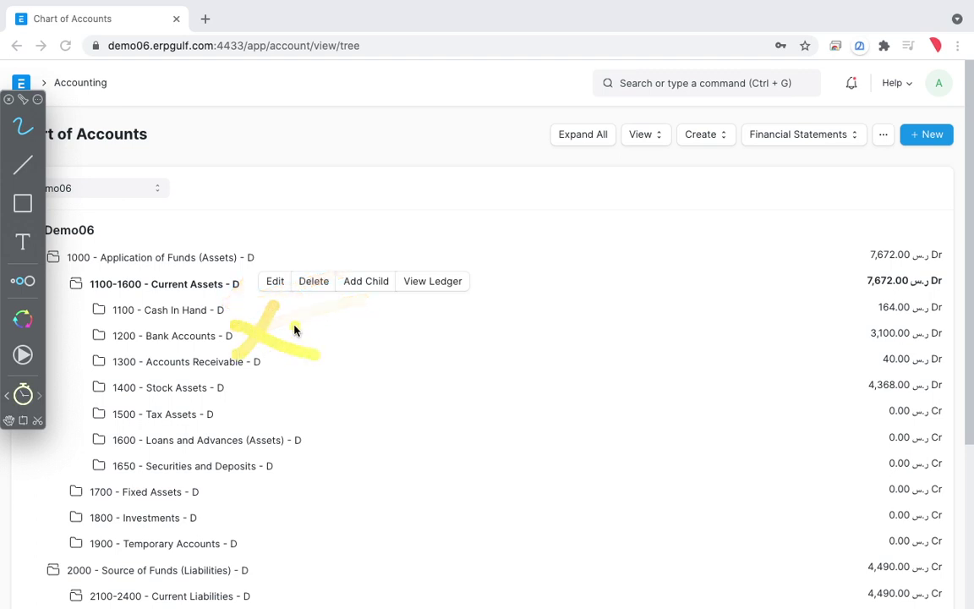
pyautogui.moveTo(251, 284); pyautogui.dragTo(372, 247)
pyautogui.moveTo(247, 289); pyautogui.dragTo(230, 346)
pyautogui.moveTo(229, 323); pyautogui.dragTo(283, 341)
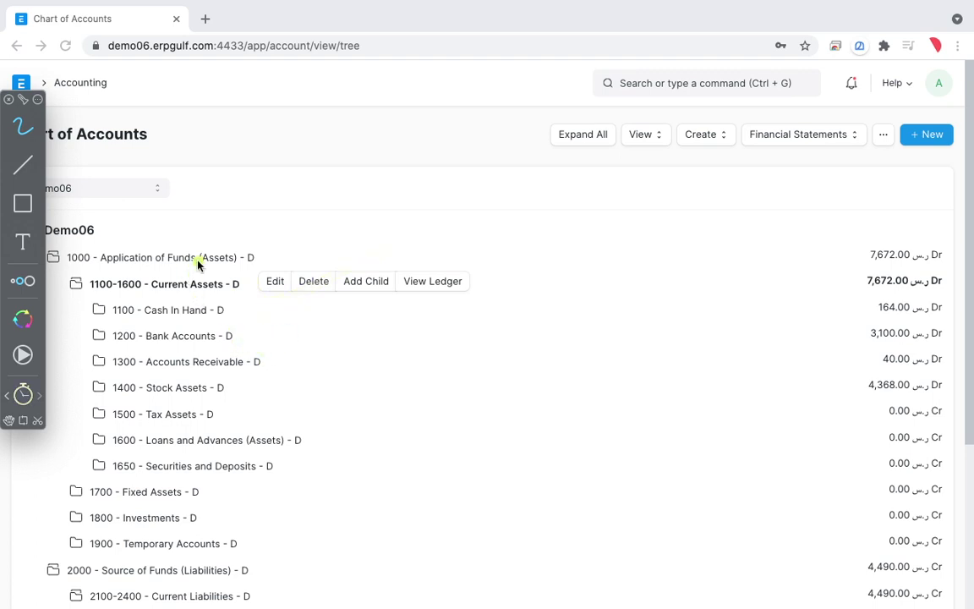
pyautogui.moveTo(222, 247)
pyautogui.mouseDown()
pyautogui.moveTo(108, 283)
pyautogui.moveTo(241, 499)
pyautogui.moveTo(256, 341)
pyautogui.moveTo(229, 244)
pyautogui.mouseUp()
pyautogui.press('Escape')
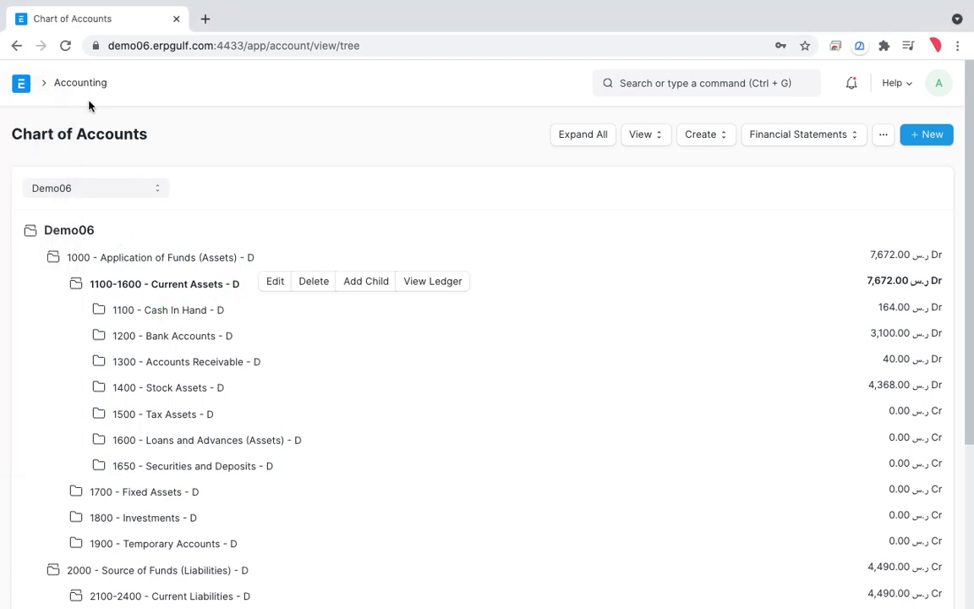
pyautogui.click(83, 87)
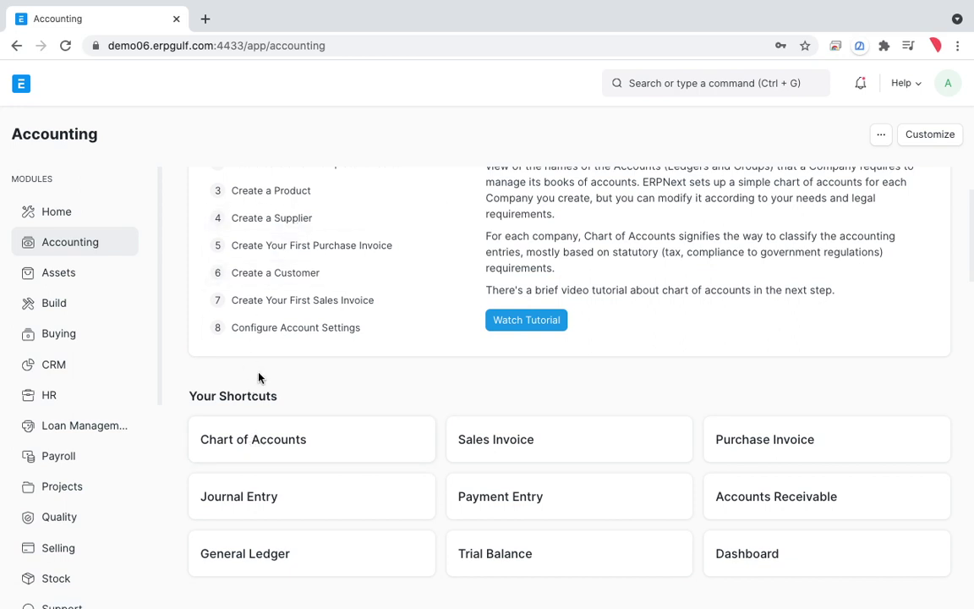
# Step: Annotate the Accounting workspace shortcuts on screen, then open the Purchase Invoice list
pyautogui.press('super+shift+a')
pyautogui.moveTo(295, 425)
pyautogui.mouseDown()
pyautogui.moveTo(182, 464)
pyautogui.moveTo(267, 419)
pyautogui.mouseUp()
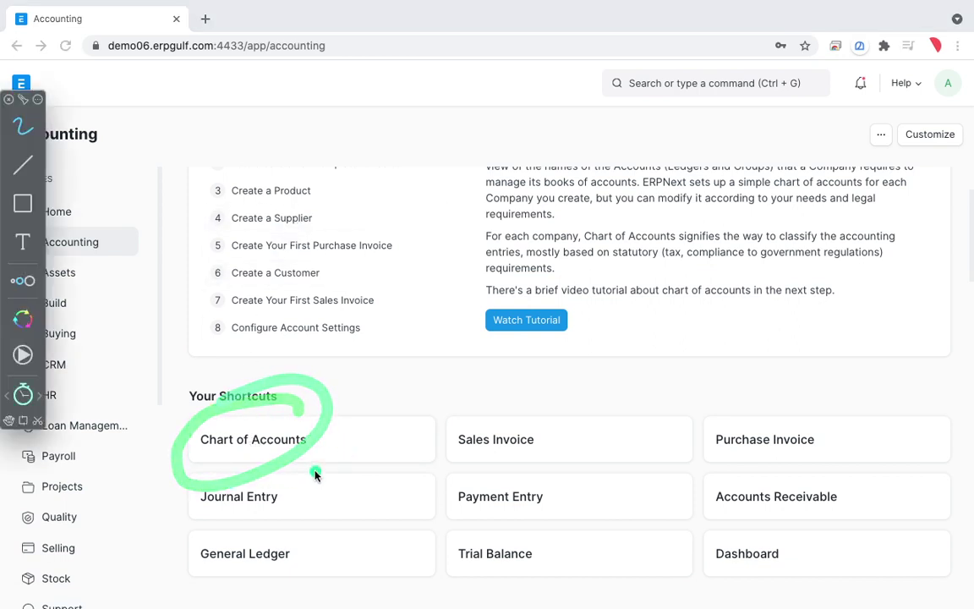
pyautogui.moveTo(316, 471); pyautogui.dragTo(316, 487)
pyautogui.moveTo(463, 399)
pyautogui.mouseDown()
pyautogui.moveTo(533, 458)
pyautogui.moveTo(479, 433)
pyautogui.mouseUp()
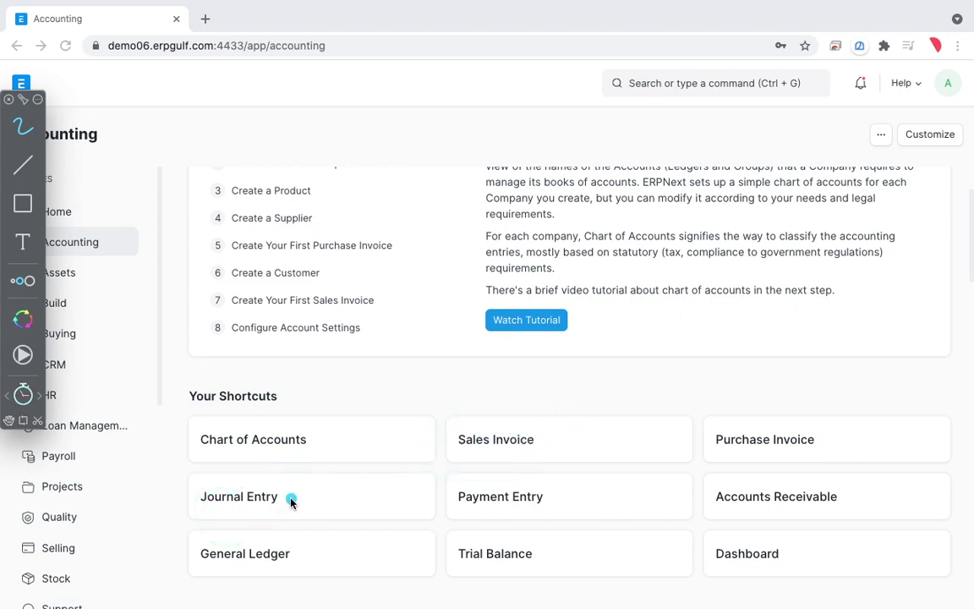
pyautogui.moveTo(292, 499)
pyautogui.mouseDown()
pyautogui.moveTo(420, 430)
pyautogui.moveTo(365, 488)
pyautogui.mouseUp()
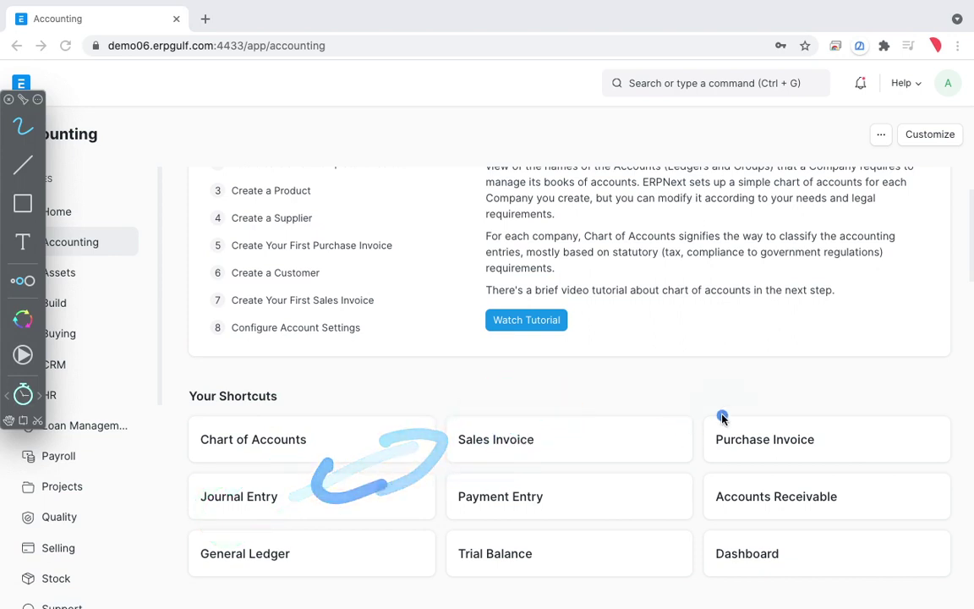
pyautogui.moveTo(735, 415); pyautogui.dragTo(668, 474)
pyautogui.moveTo(664, 430); pyautogui.dragTo(711, 454)
pyautogui.moveTo(663, 521)
pyautogui.mouseDown()
pyautogui.moveTo(696, 494)
pyautogui.moveTo(699, 520)
pyautogui.mouseUp()
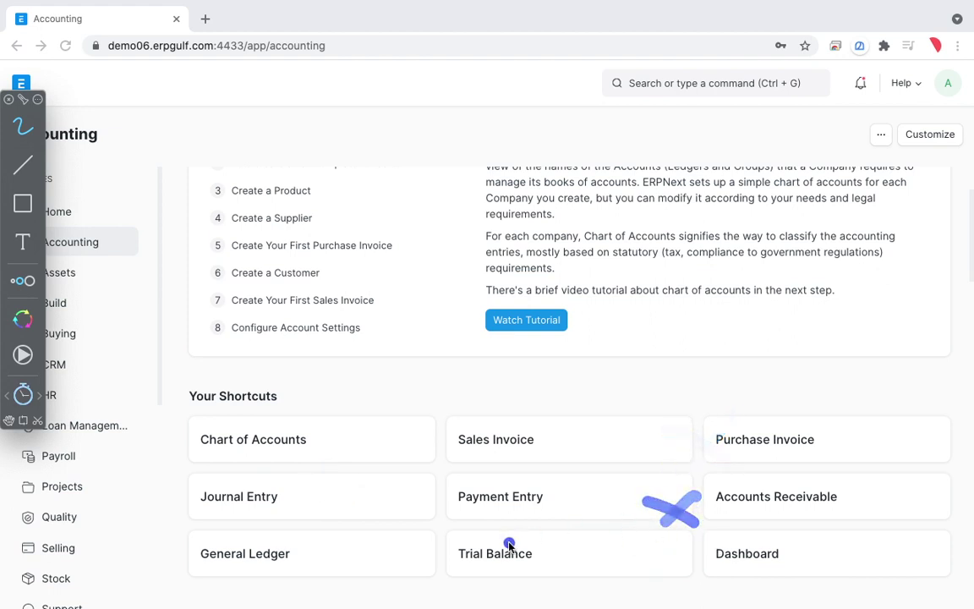
pyautogui.moveTo(433, 545); pyautogui.dragTo(531, 526)
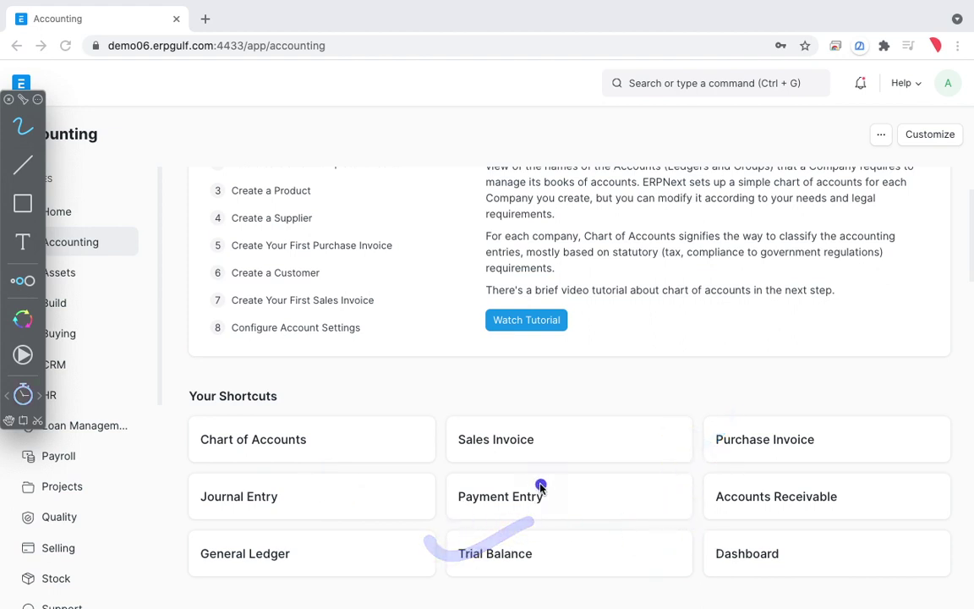
pyautogui.press('Escape')
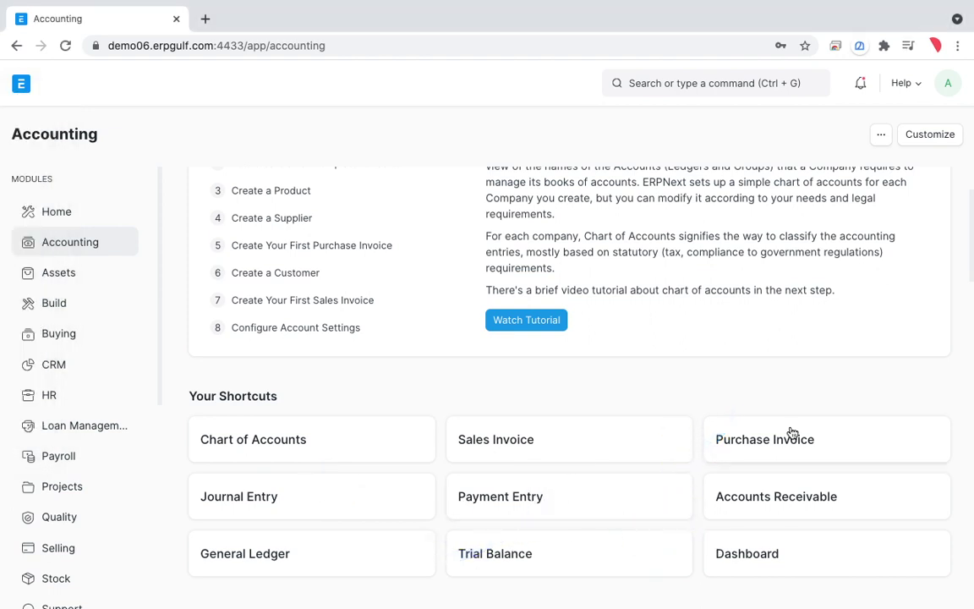
pyautogui.click(783, 440)
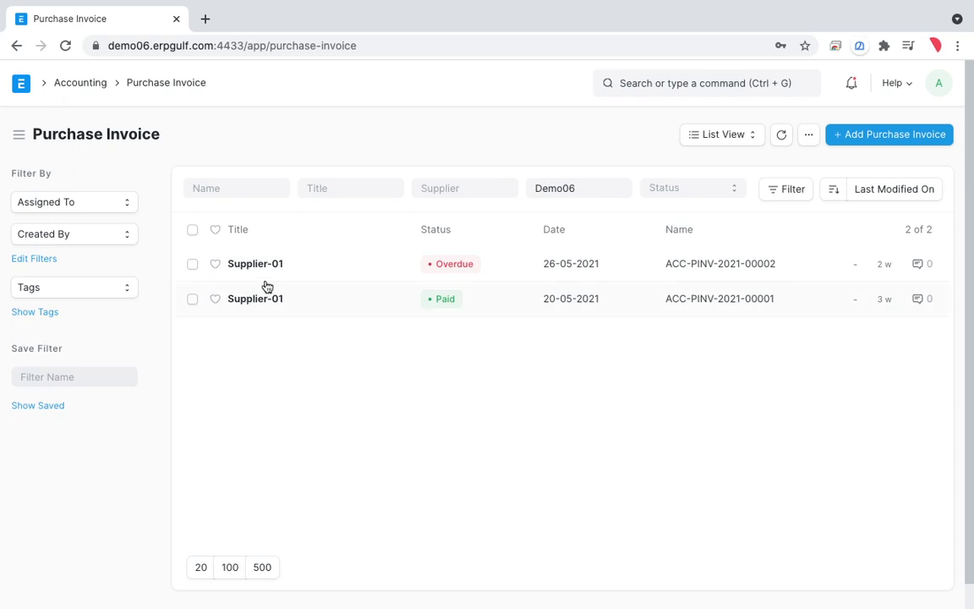
# Step: Open overdue invoice ACC-PINV-2021-00002 and mark up the form with on-screen annotations
pyautogui.click(269, 267)
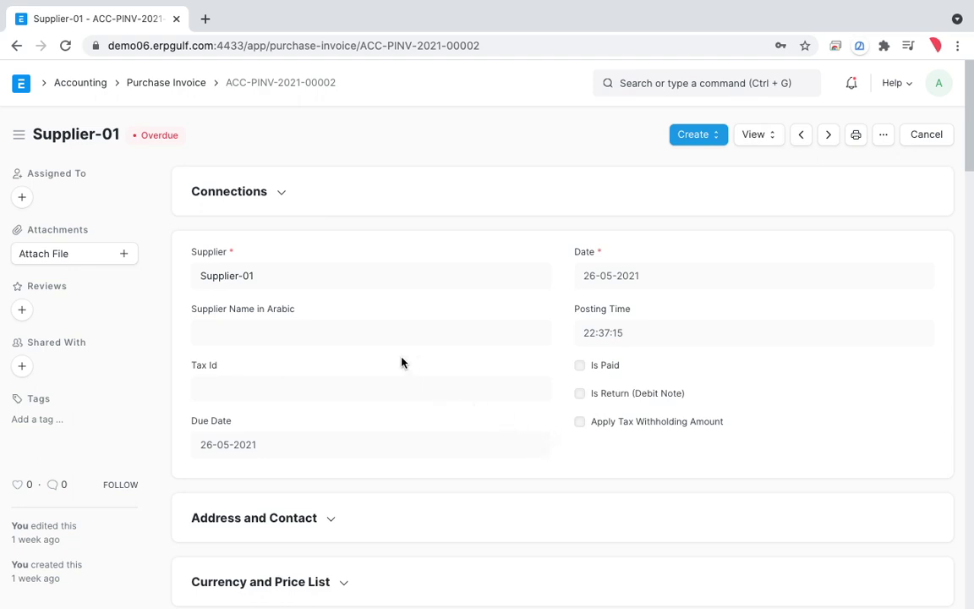
pyautogui.hotkey('alt', 't')
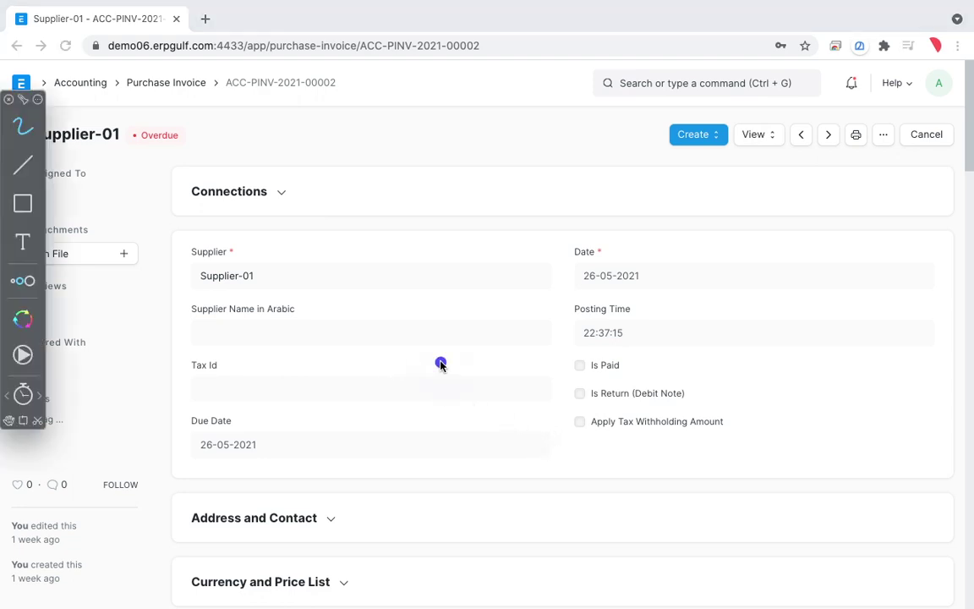
pyautogui.moveTo(311, 360); pyautogui.dragTo(313, 384)
pyautogui.moveTo(207, 402)
pyautogui.mouseDown()
pyautogui.moveTo(224, 279)
pyautogui.moveTo(277, 382)
pyautogui.mouseUp()
pyautogui.moveTo(293, 343)
pyautogui.mouseDown()
pyautogui.moveTo(388, 311)
pyautogui.moveTo(419, 315)
pyautogui.moveTo(546, 206)
pyautogui.moveTo(571, 254)
pyautogui.moveTo(617, 217)
pyautogui.moveTo(685, 187)
pyautogui.moveTo(704, 224)
pyautogui.mouseUp()
pyautogui.click(574, 315)
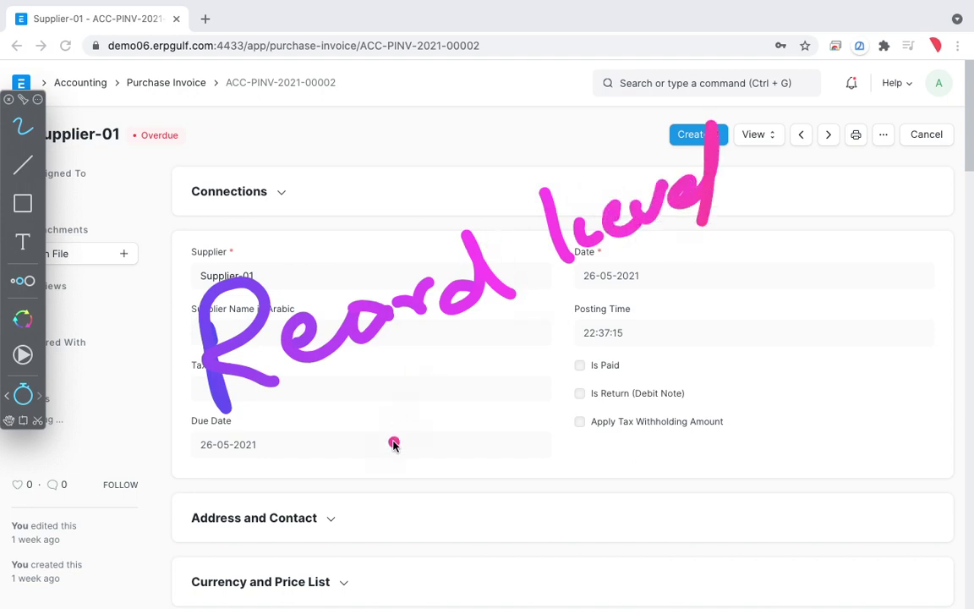
pyautogui.moveTo(393, 443)
pyautogui.mouseDown()
pyautogui.moveTo(385, 405)
pyautogui.moveTo(446, 450)
pyautogui.moveTo(517, 392)
pyautogui.moveTo(511, 313)
pyautogui.moveTo(577, 284)
pyautogui.moveTo(664, 281)
pyautogui.mouseUp()
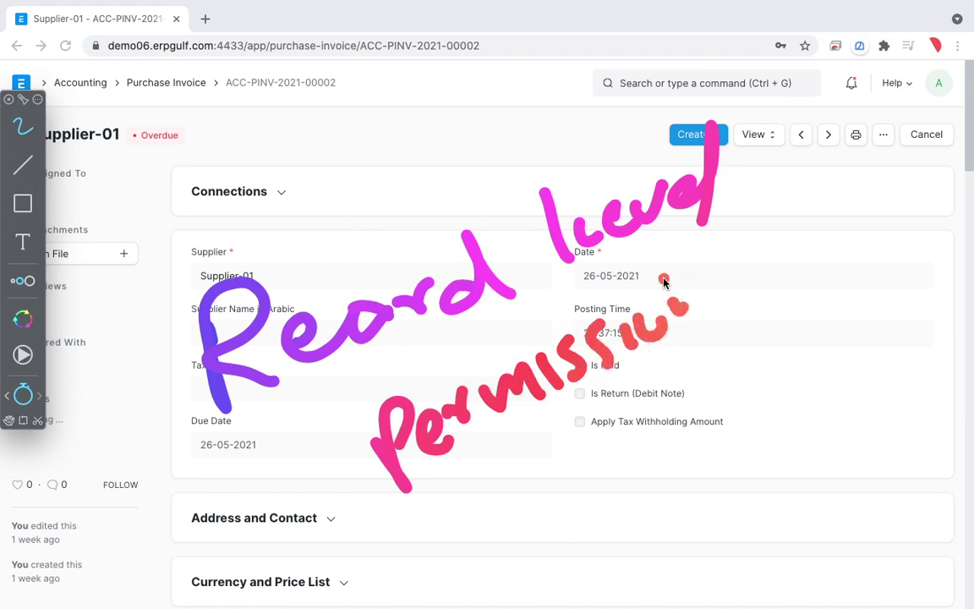
pyautogui.click(637, 285)
pyautogui.moveTo(570, 429)
pyautogui.mouseDown()
pyautogui.moveTo(616, 500)
pyautogui.moveTo(640, 450)
pyautogui.moveTo(651, 446)
pyautogui.mouseUp()
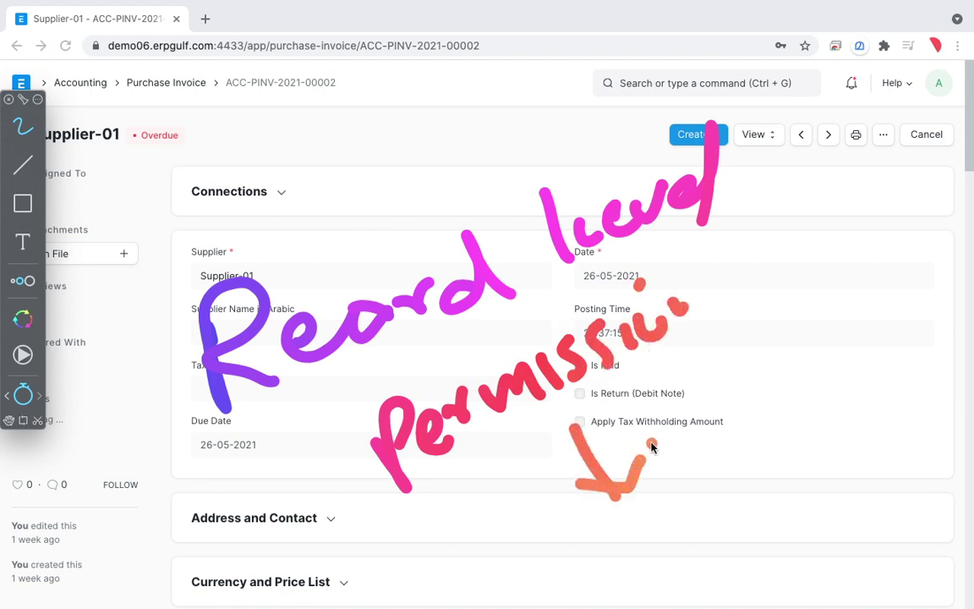